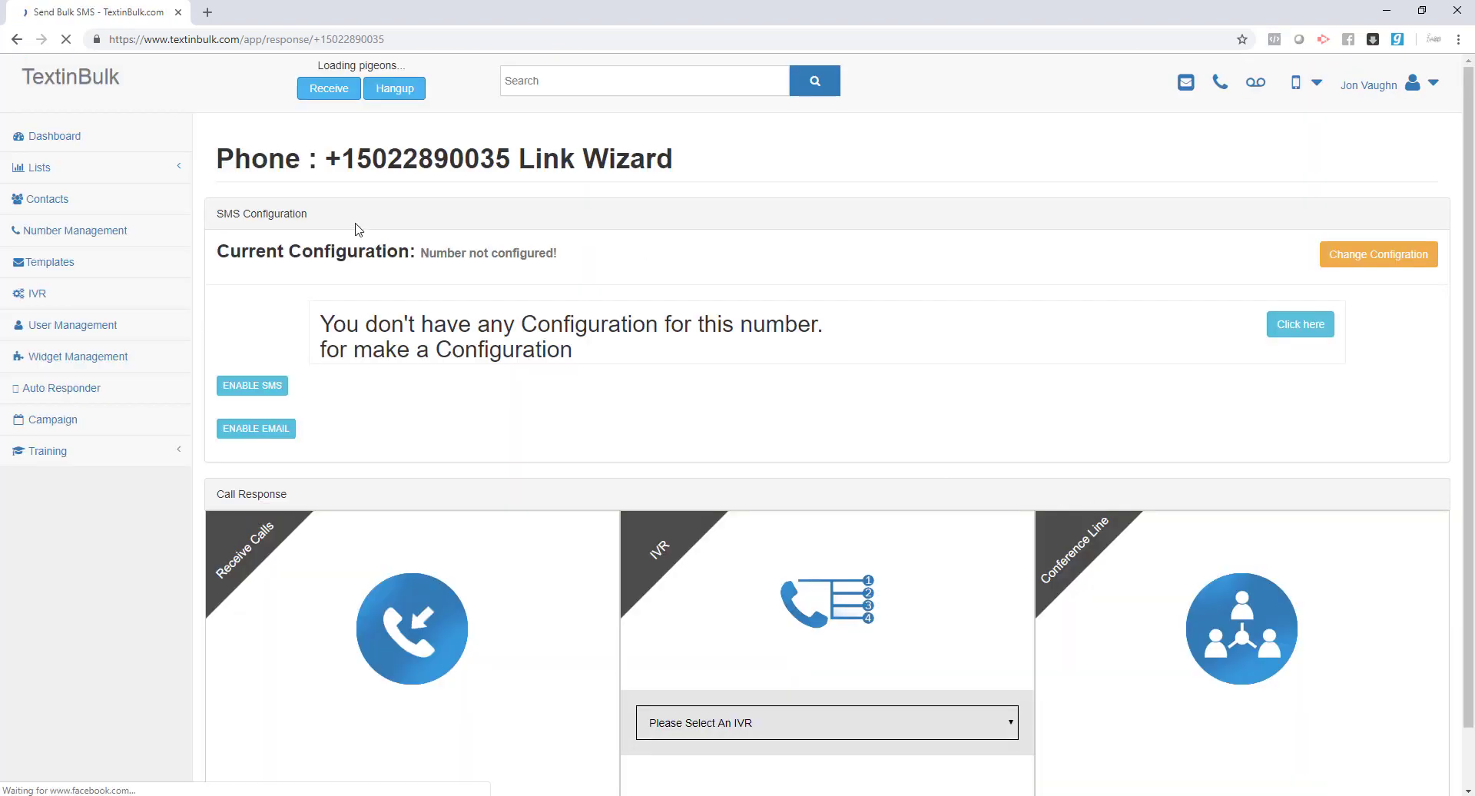
- Change the number's SMS response type from not configured to Static Response and confirm the save
drag(589, 254, 217, 253)
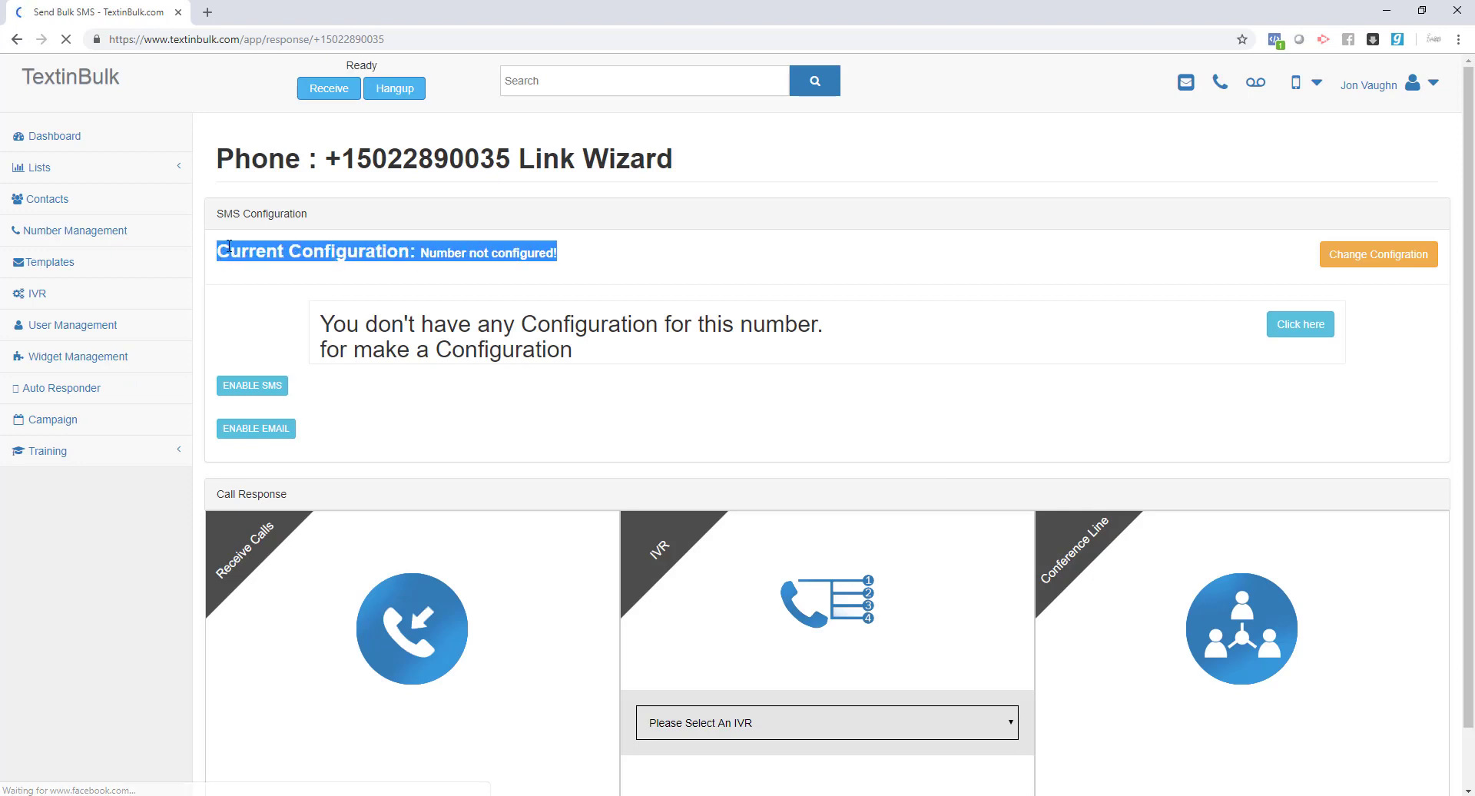
drag(311, 214, 217, 216)
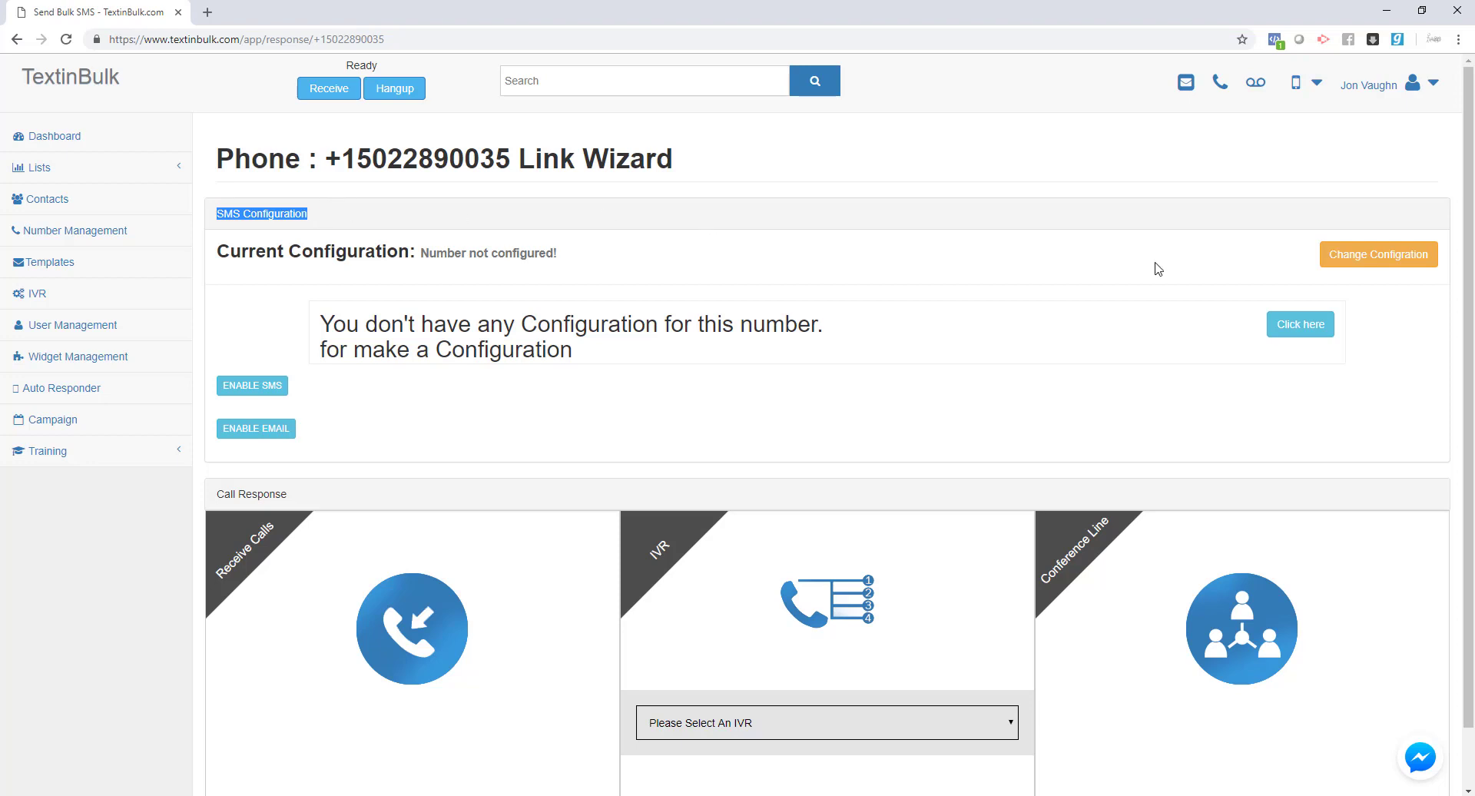
click(1357, 261)
click(676, 182)
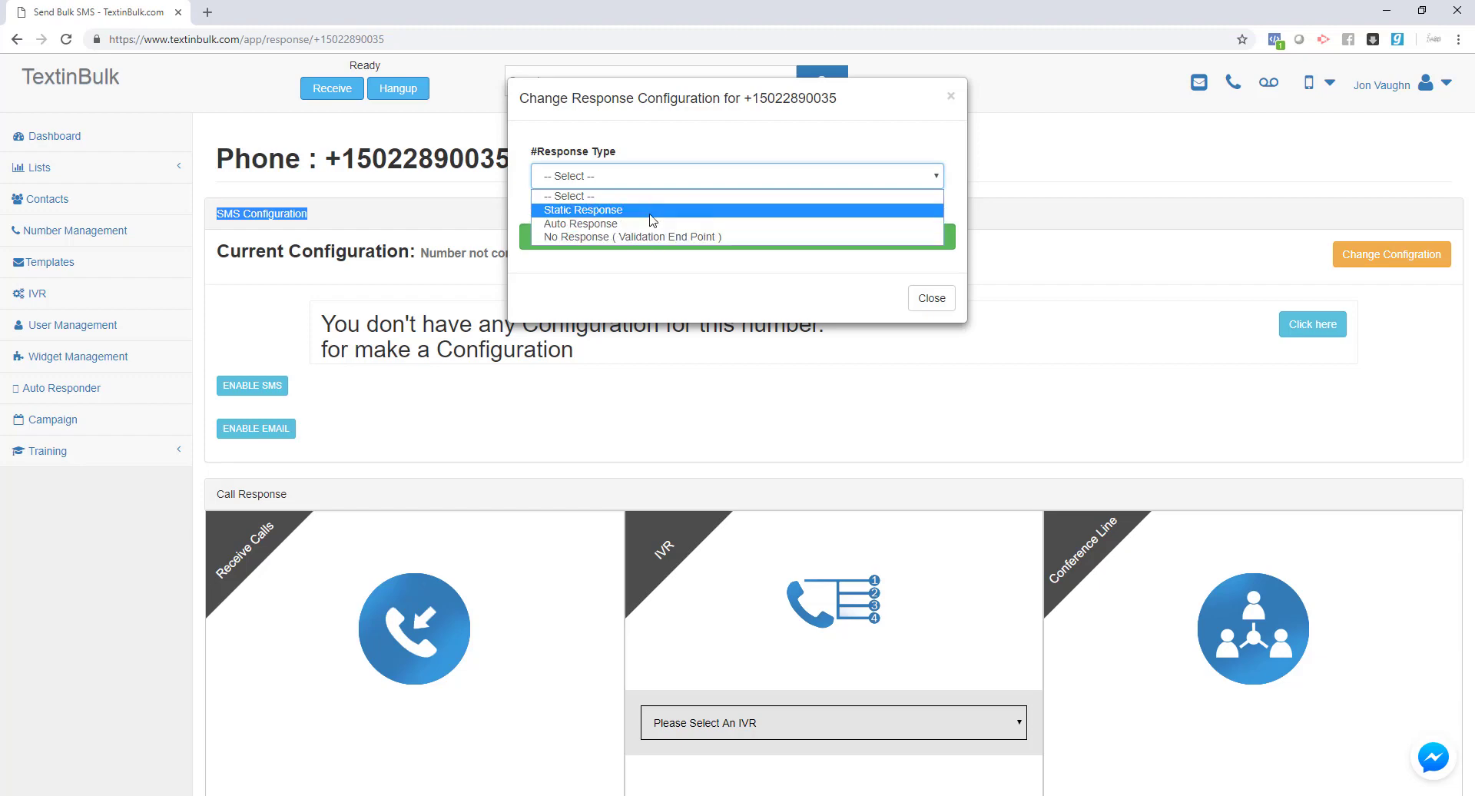
click(649, 211)
click(665, 240)
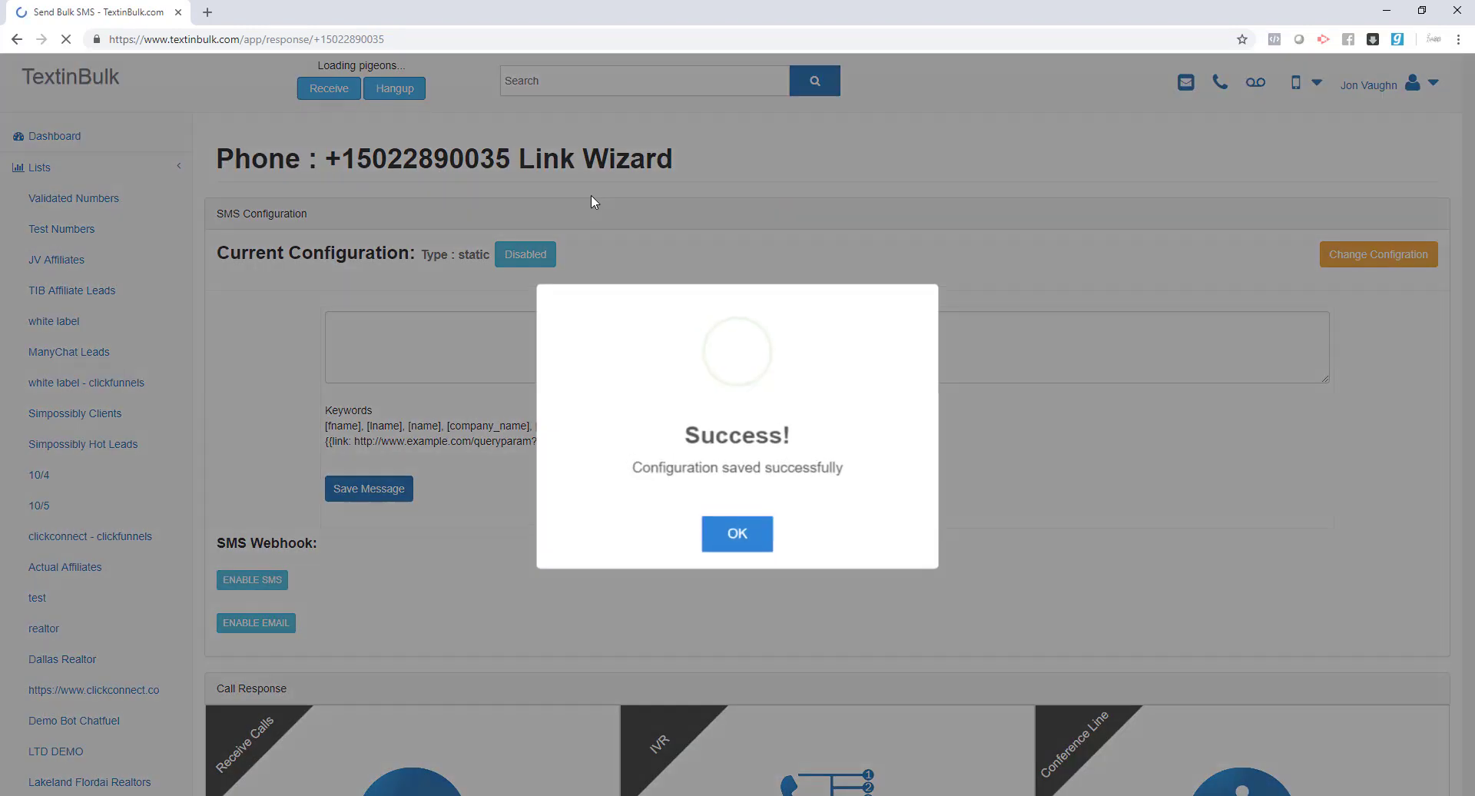
click(731, 530)
click(587, 370)
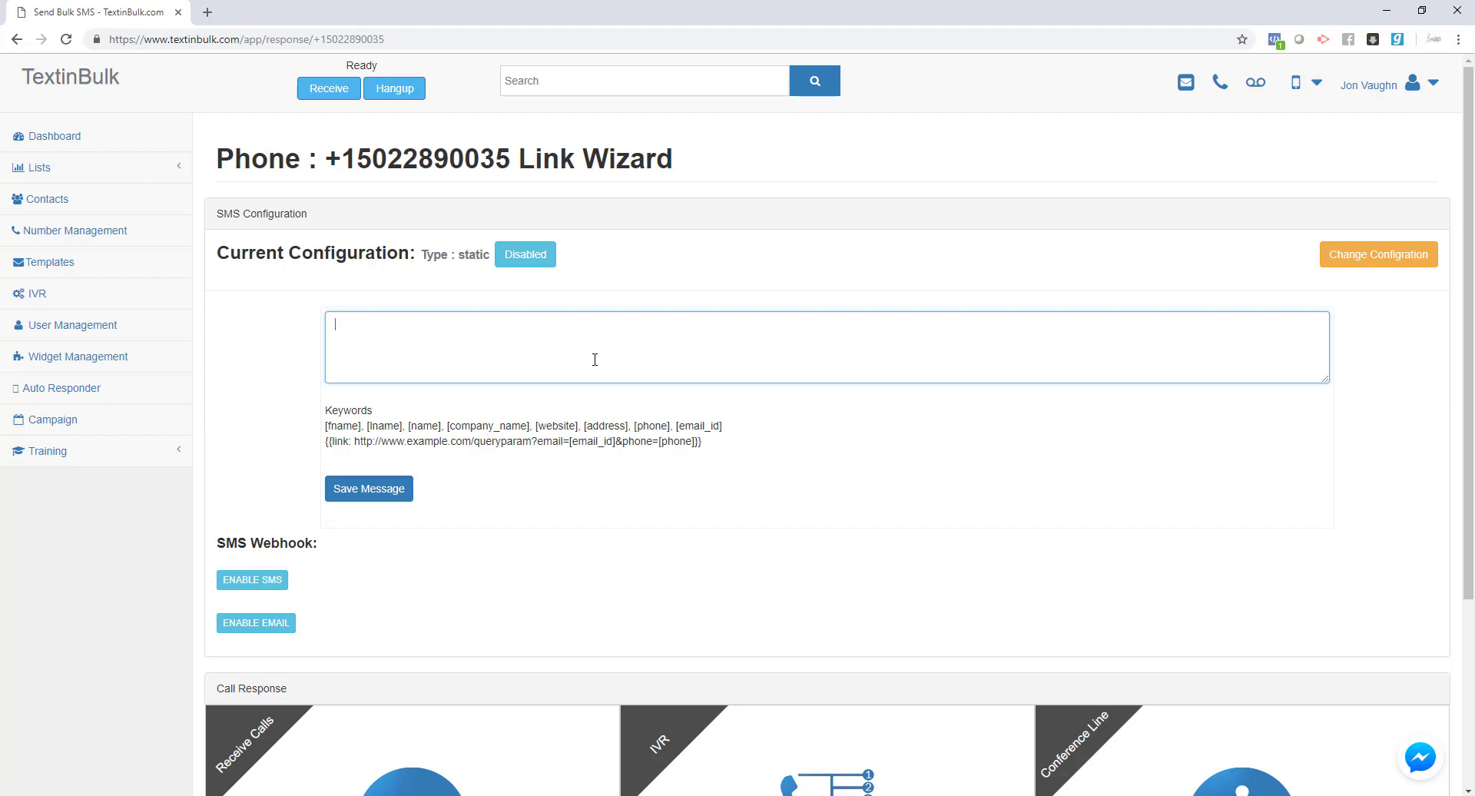
- Save the static reply 'We do not accept text message at this number. Please call us.'
text(We do not accept text message at this number. Please call us.)
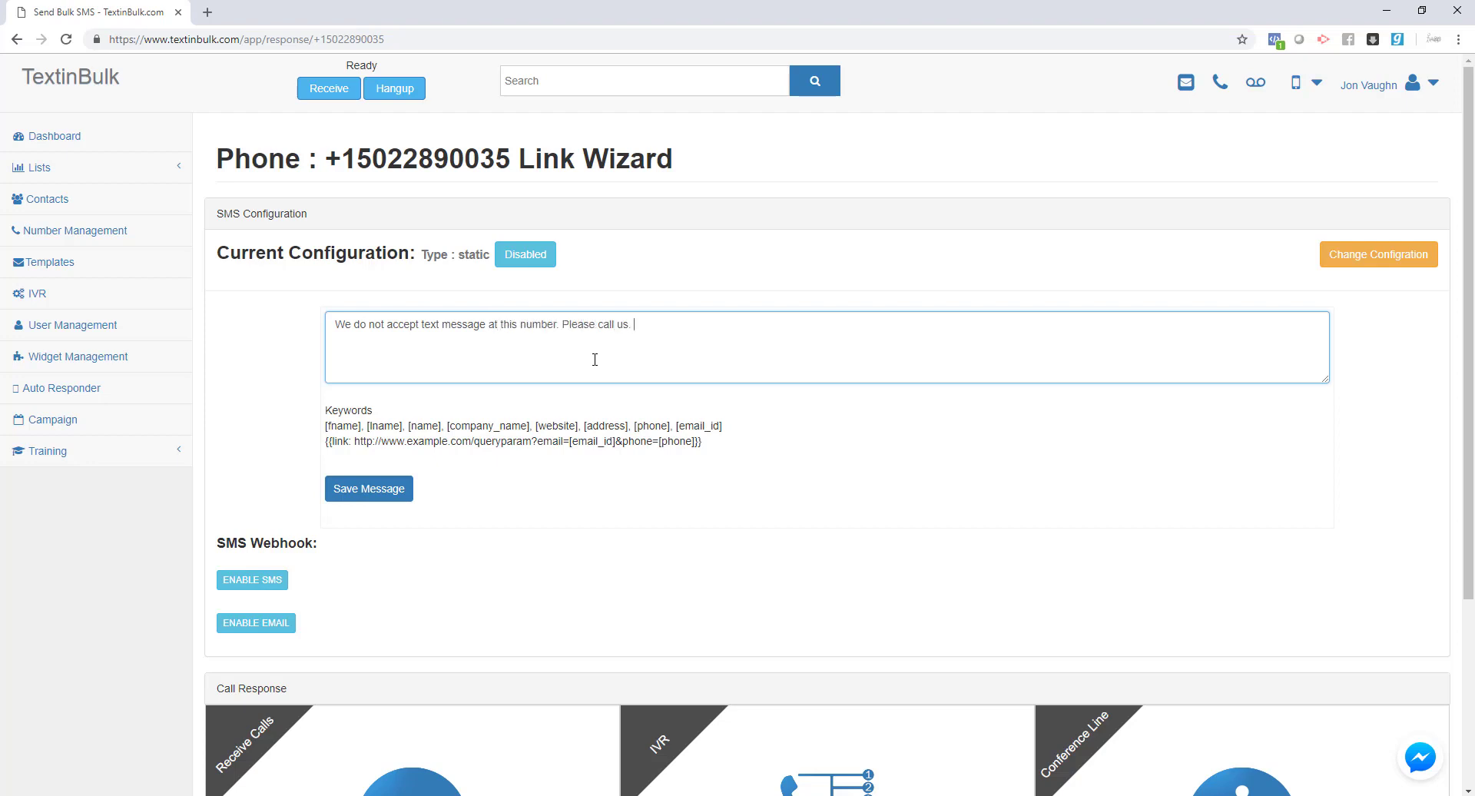
click(345, 506)
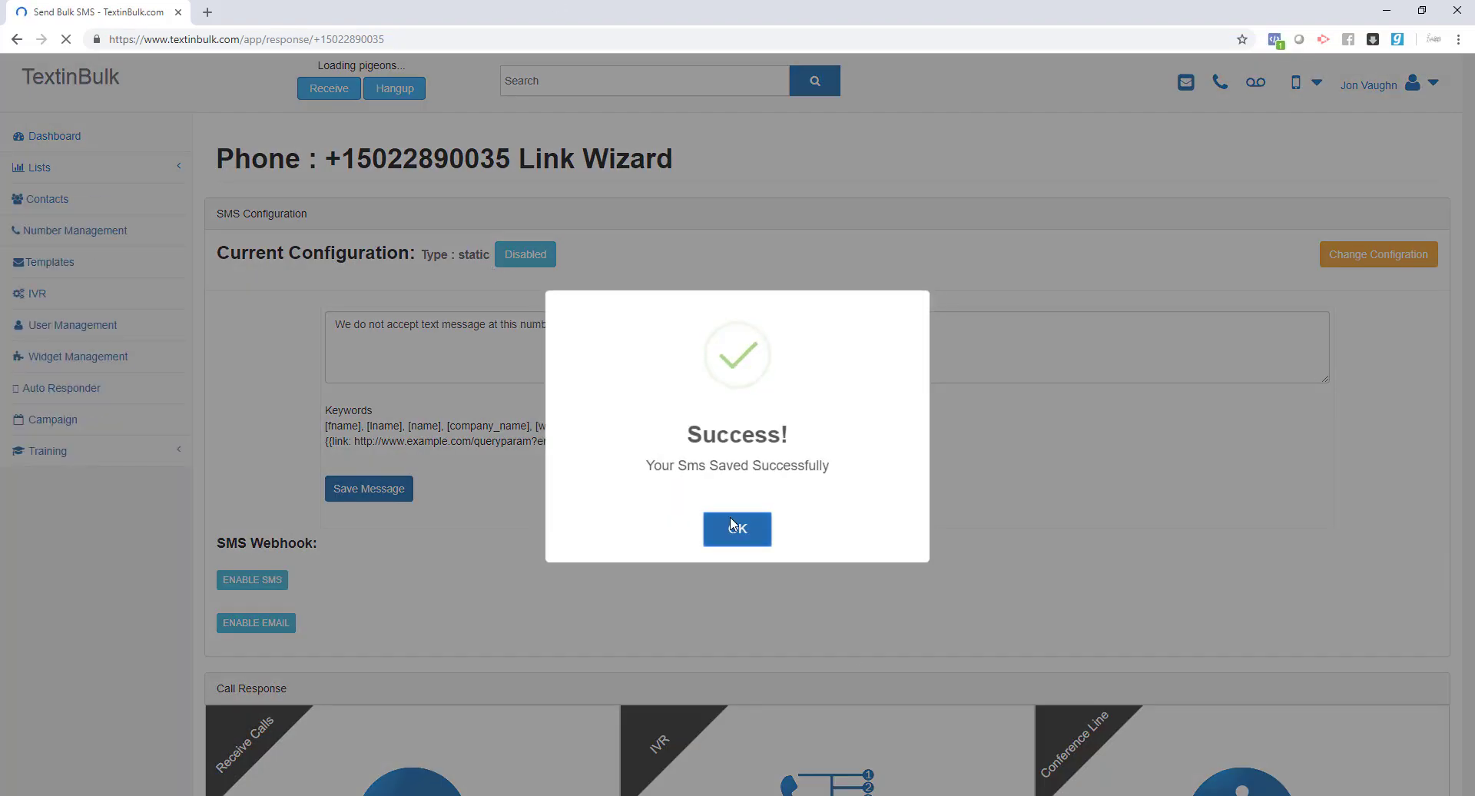
click(735, 527)
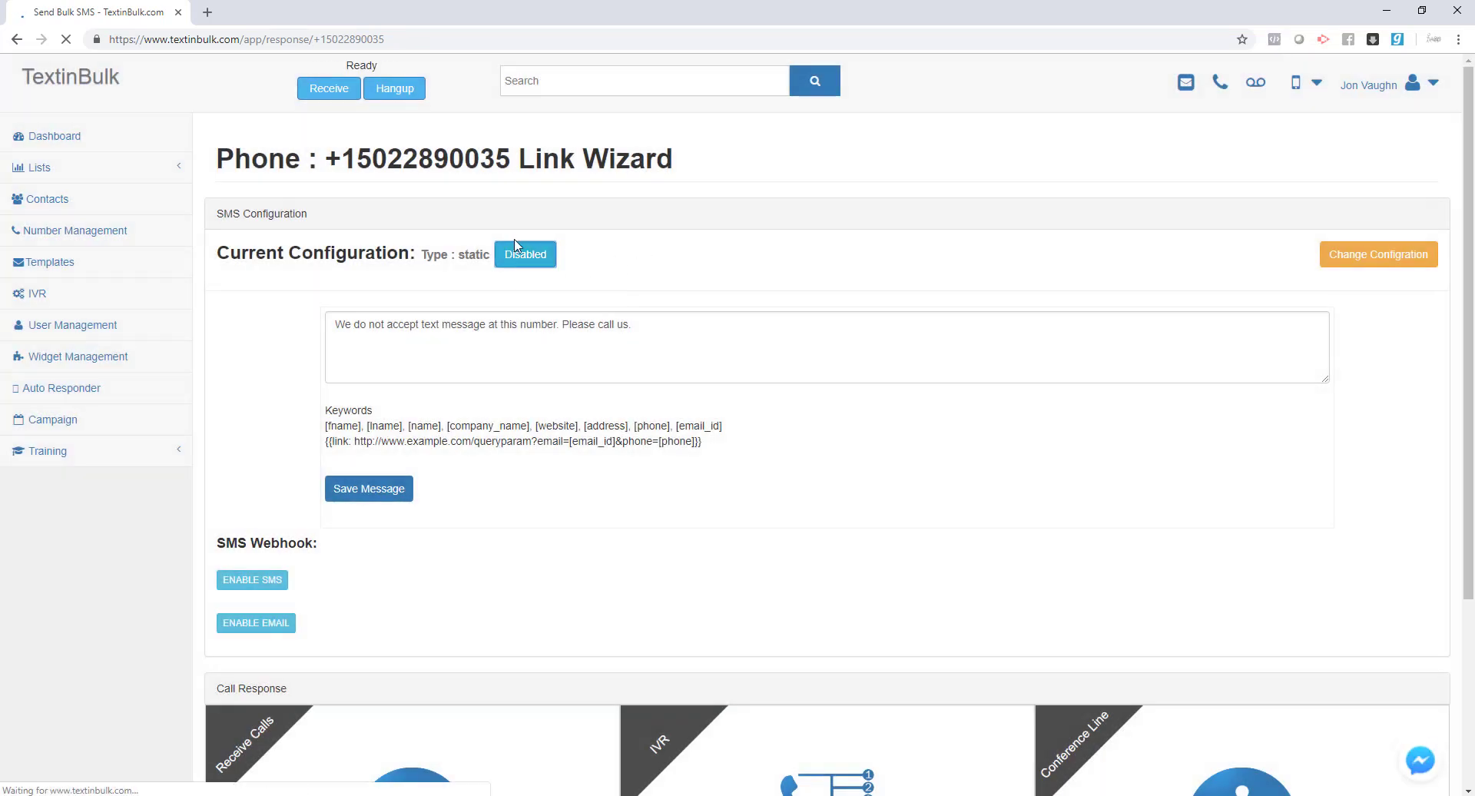
- Enable the static SMS response and review the saved reply text
click(551, 252)
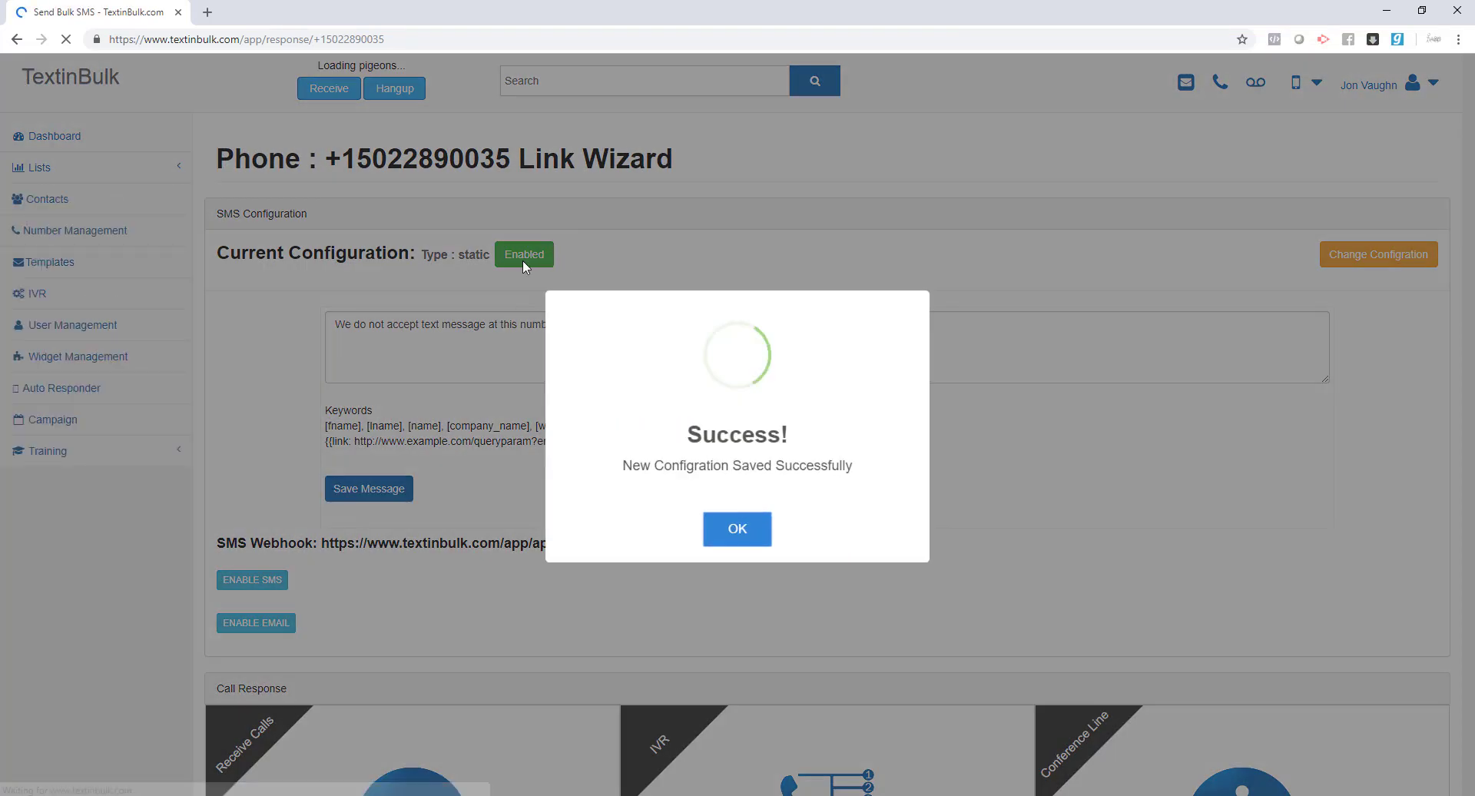
click(718, 530)
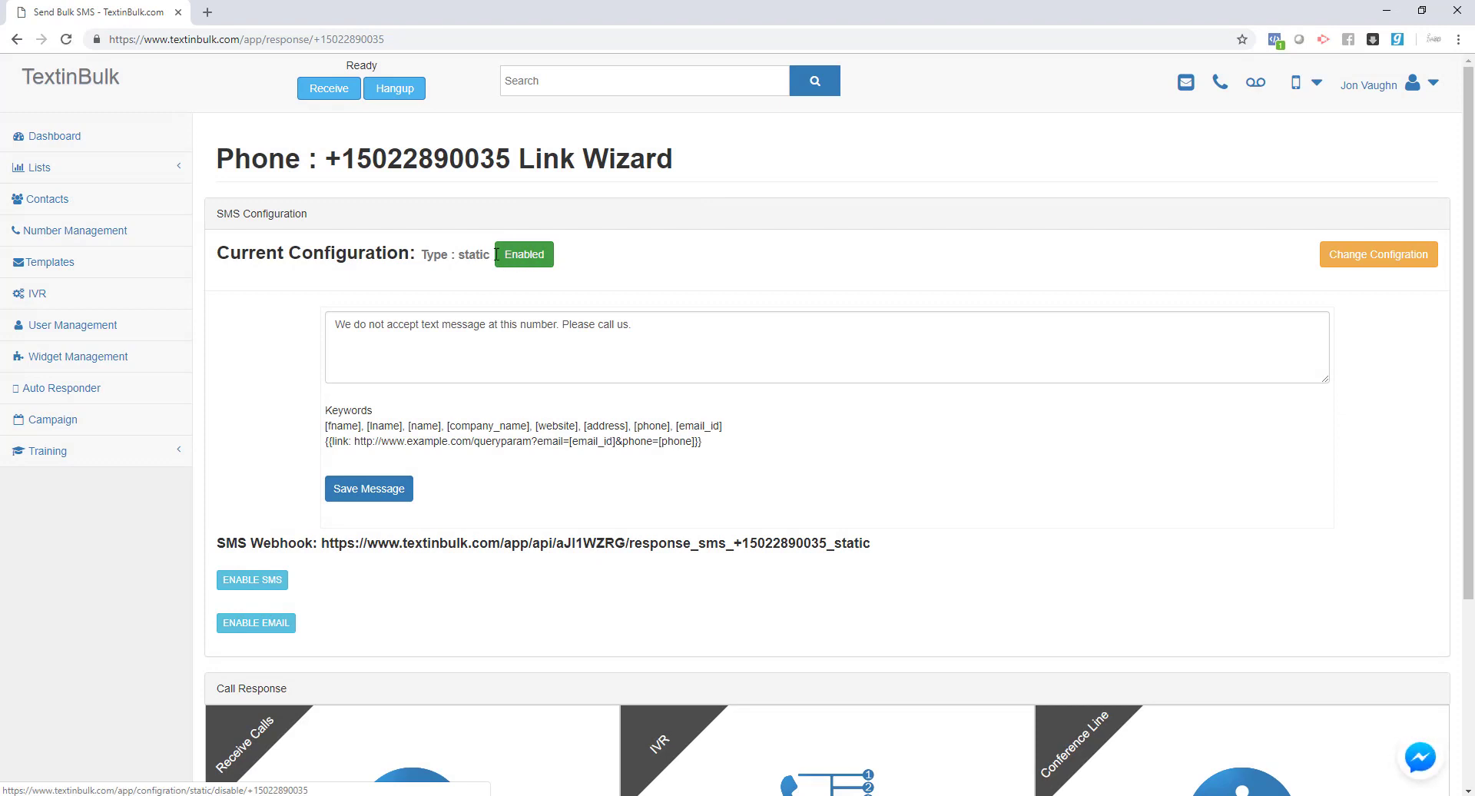
drag(637, 325, 246, 326)
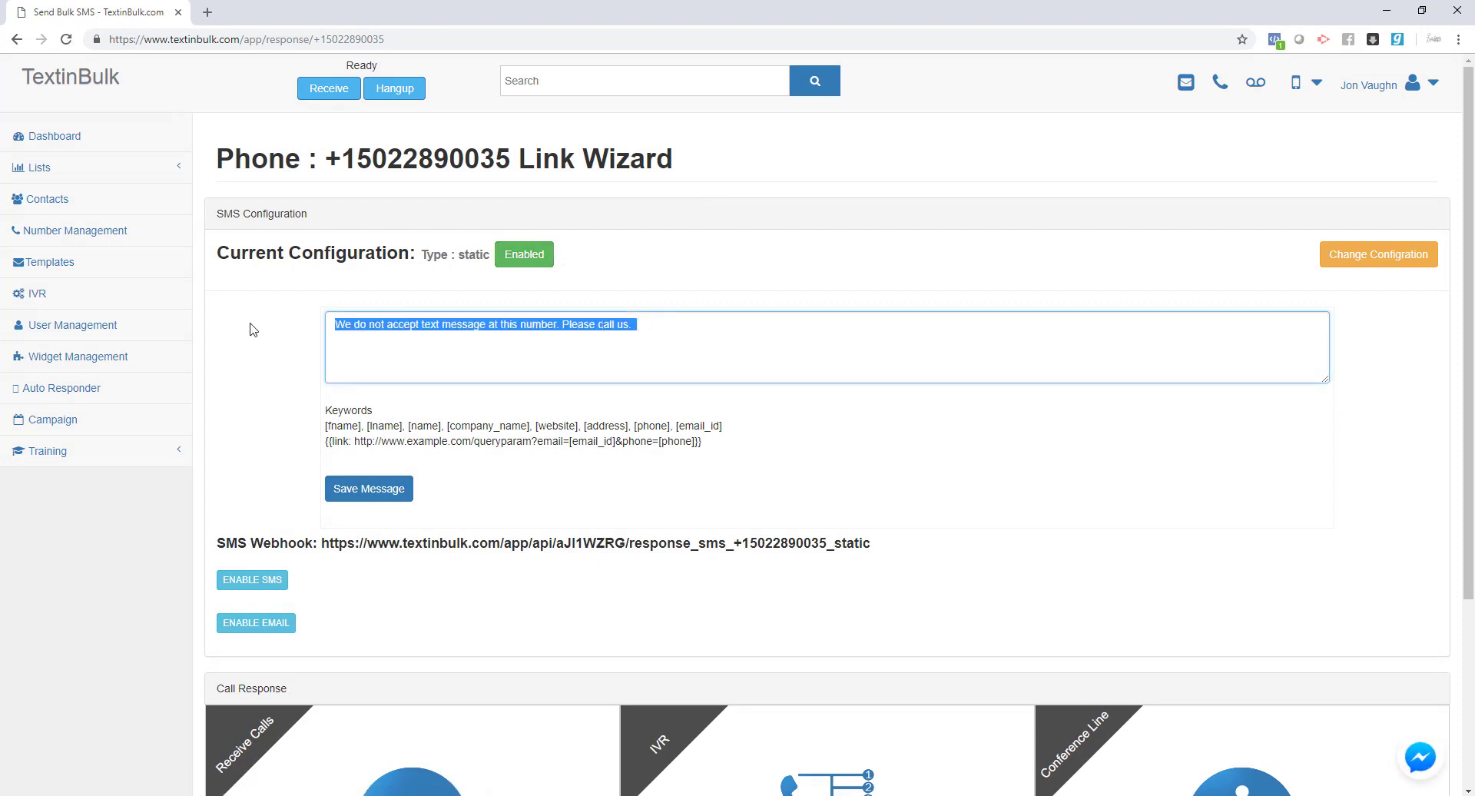
click(662, 337)
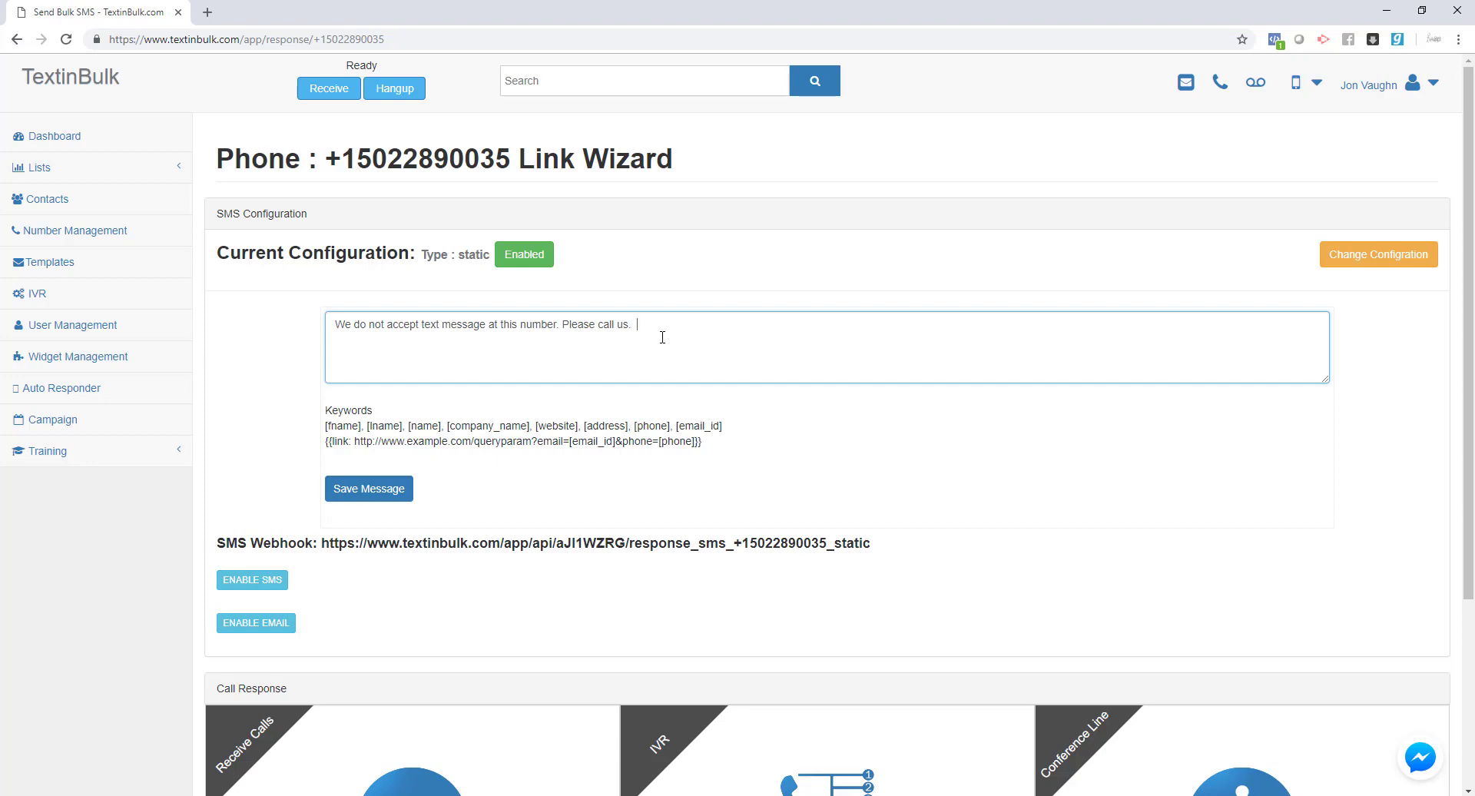
drag(669, 324, 320, 330)
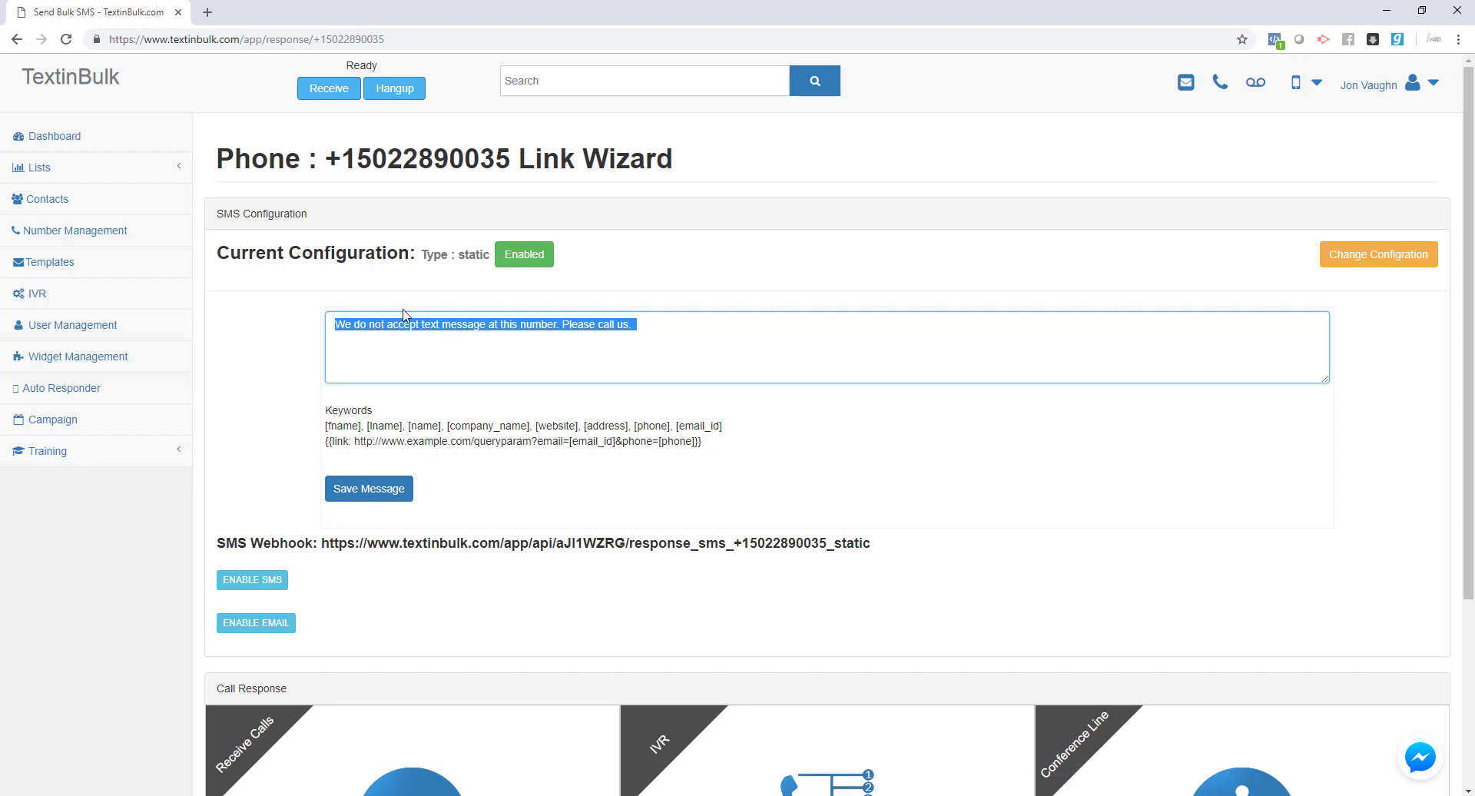
- Change the response type to No Response (Validation End Point) and confirm the save
click(913, 281)
click(1331, 260)
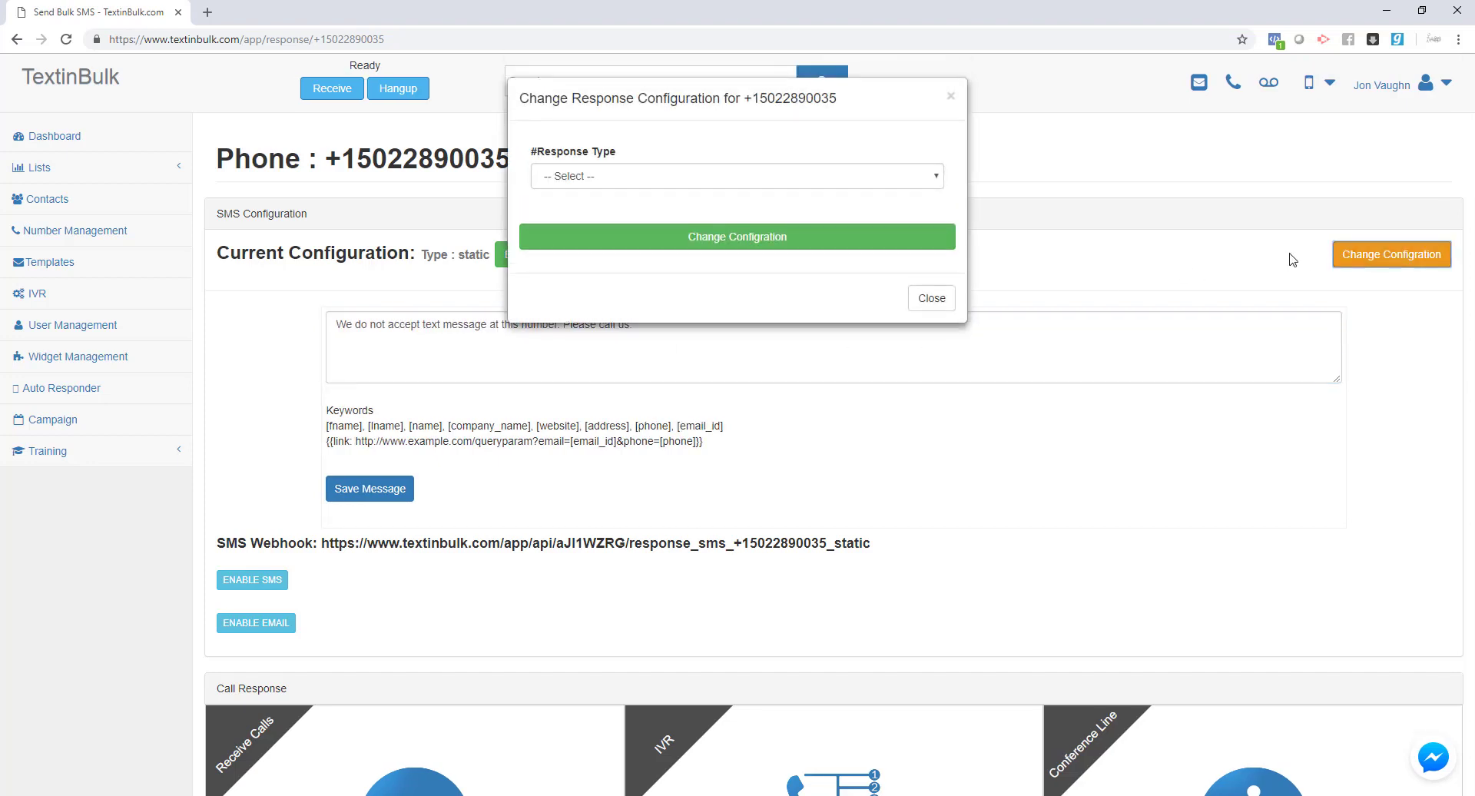
click(710, 183)
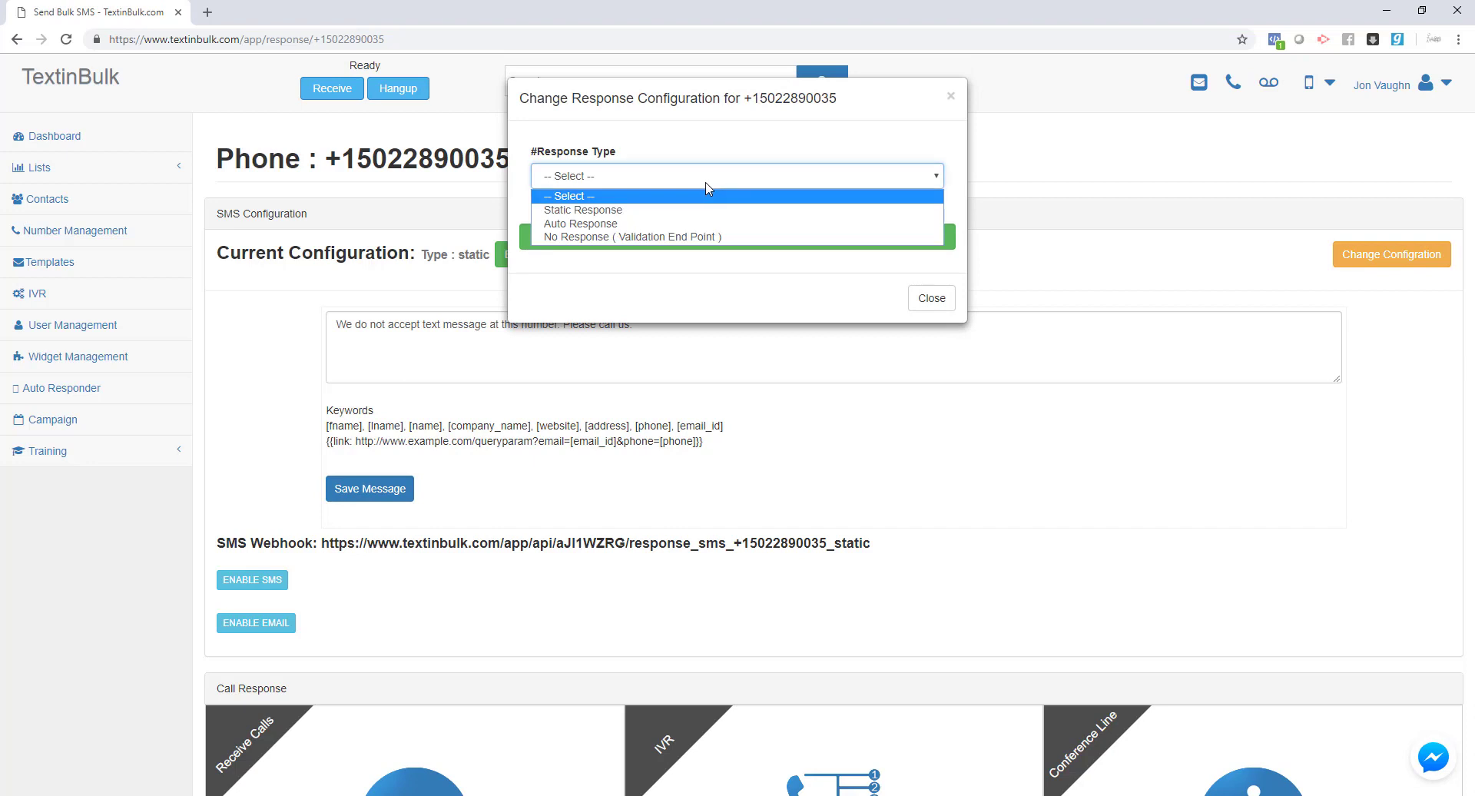
click(646, 237)
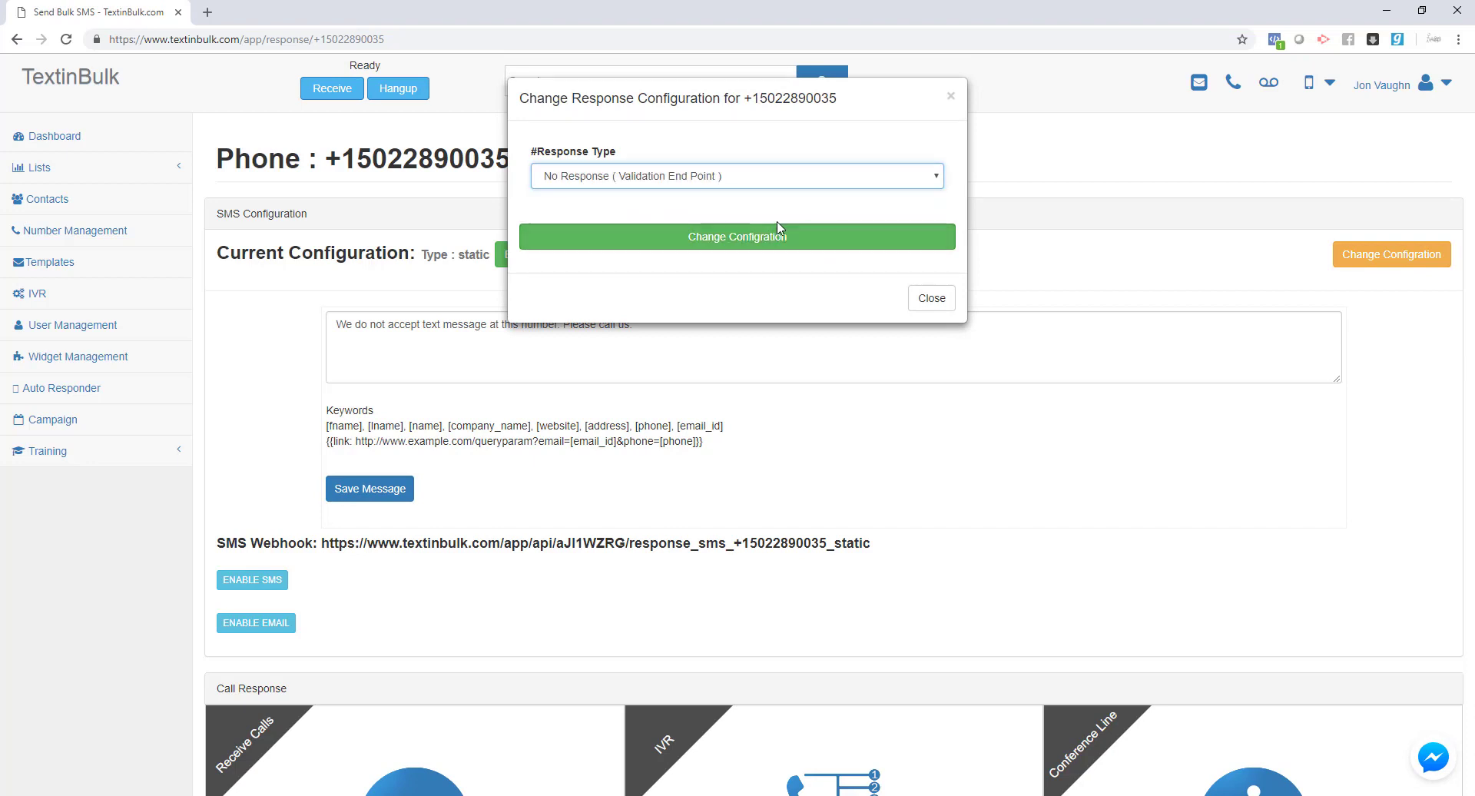
click(728, 240)
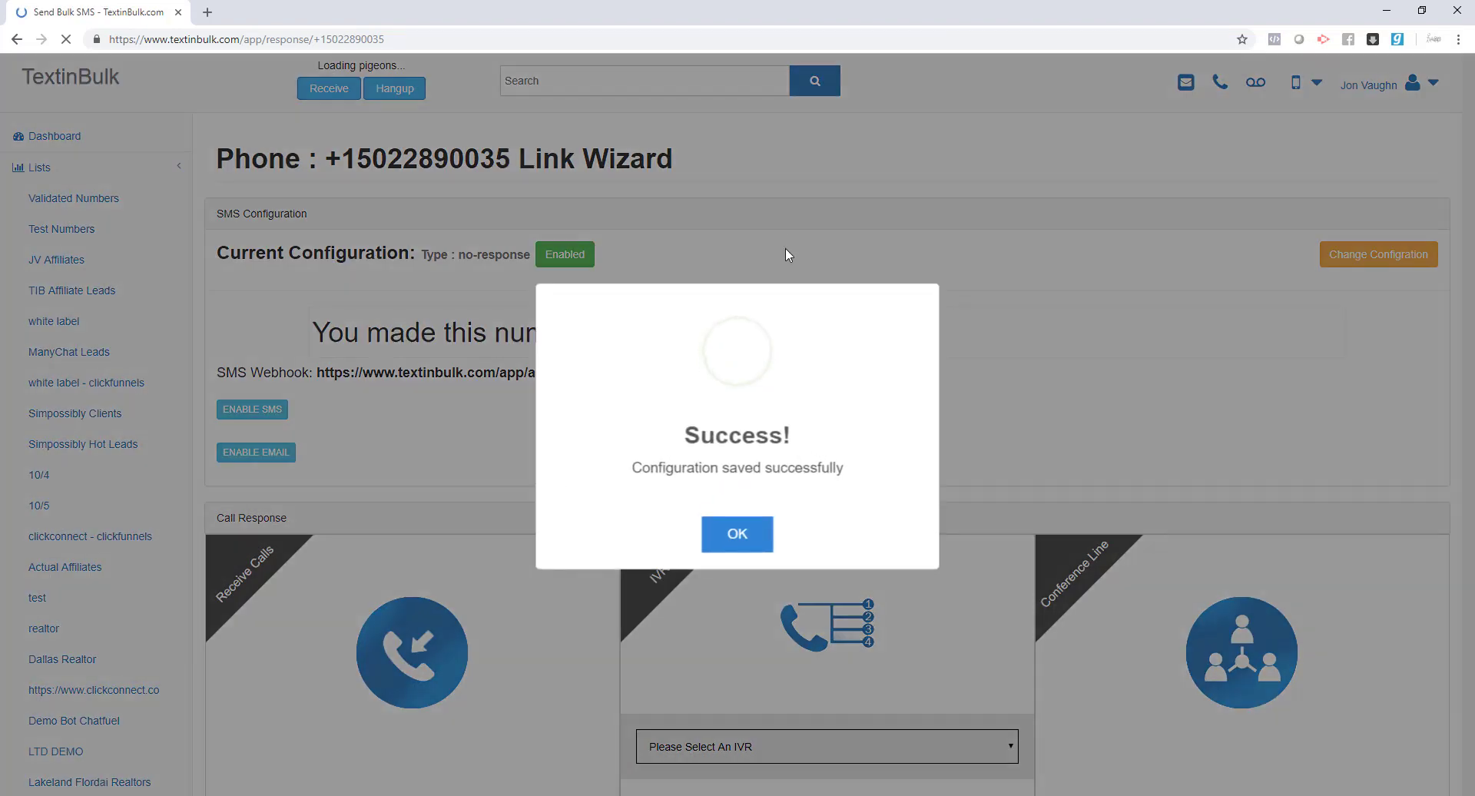
click(753, 516)
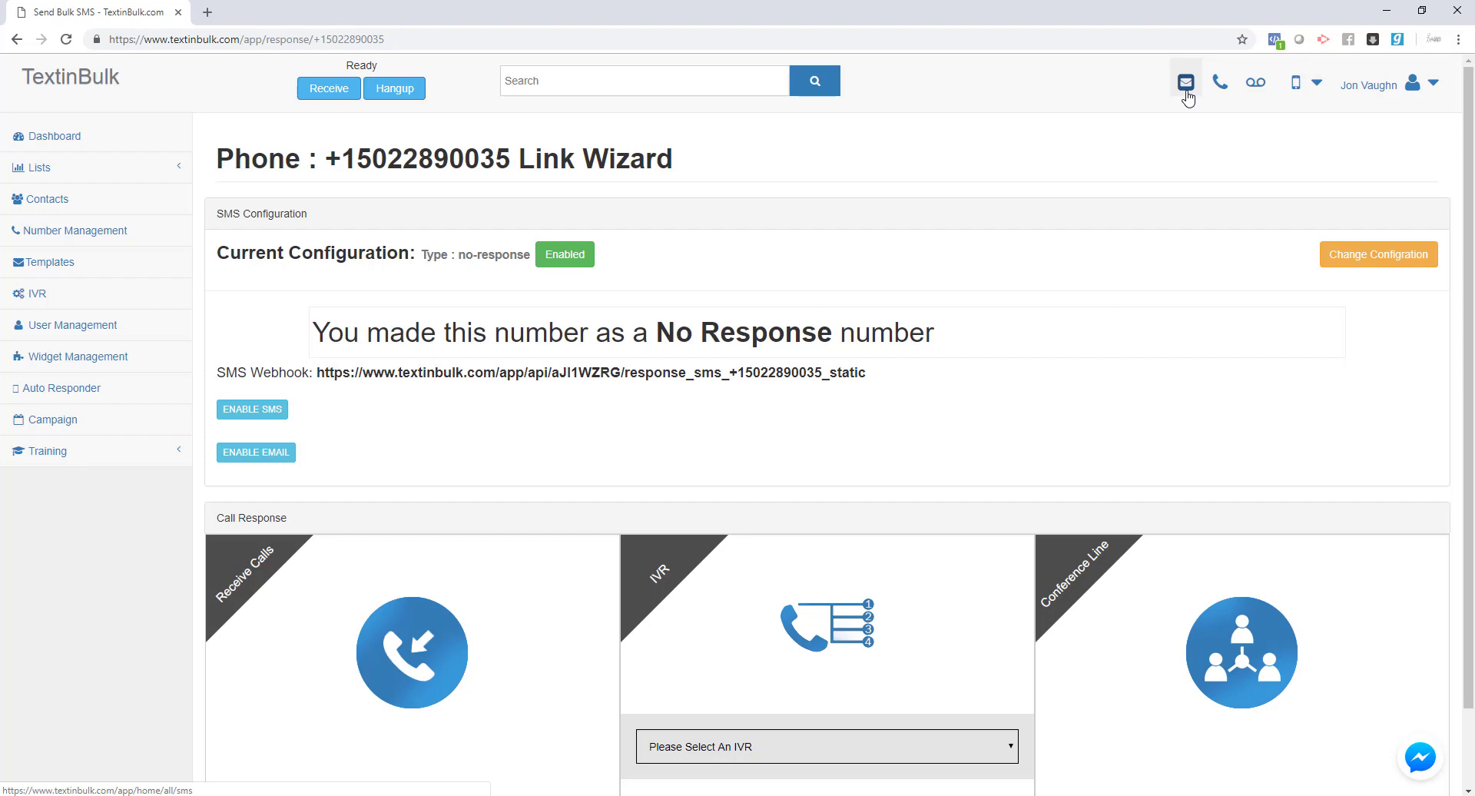
- Switch to Auto Response using the Domain Leads autoresponder, then enable it
click(1430, 254)
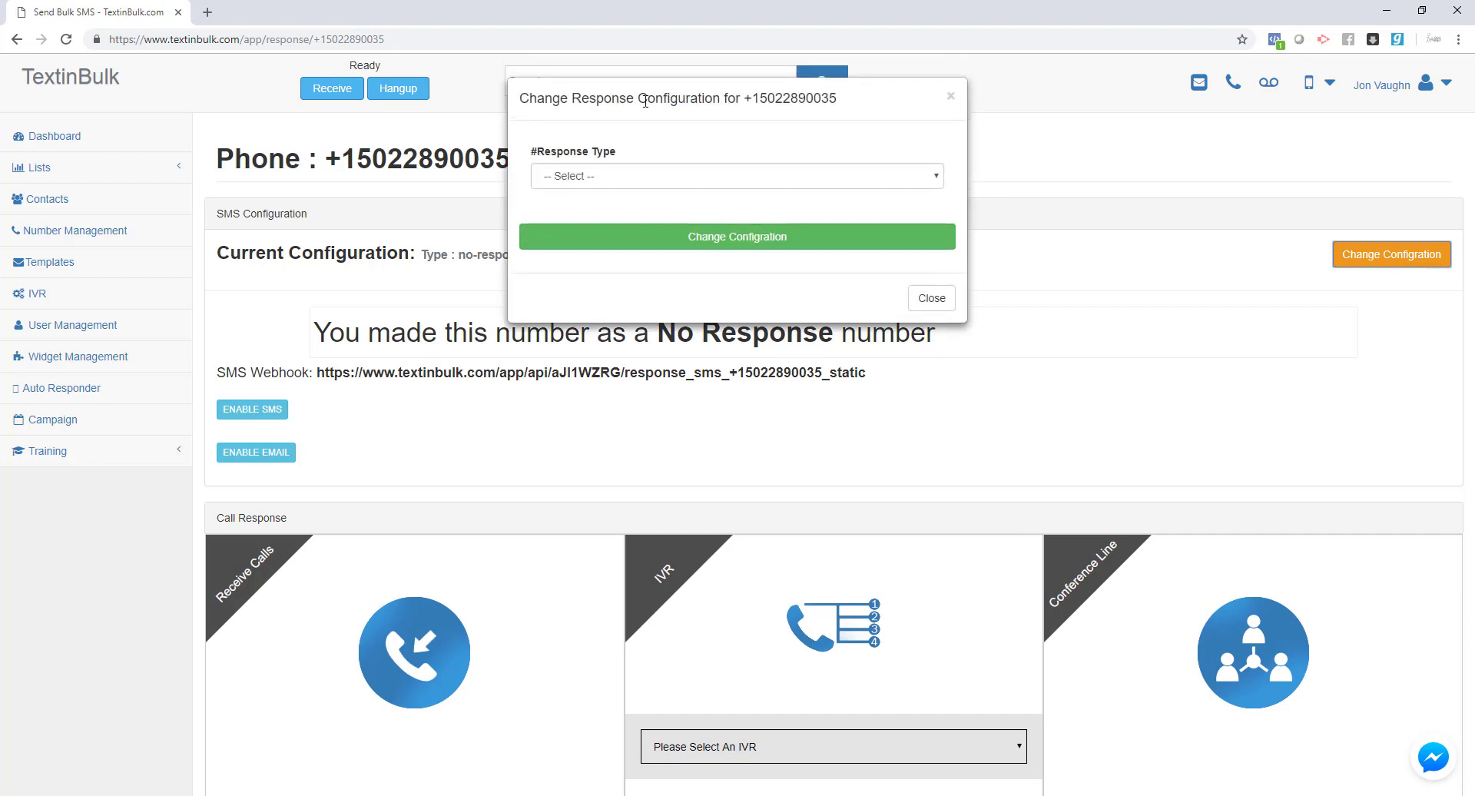
click(633, 179)
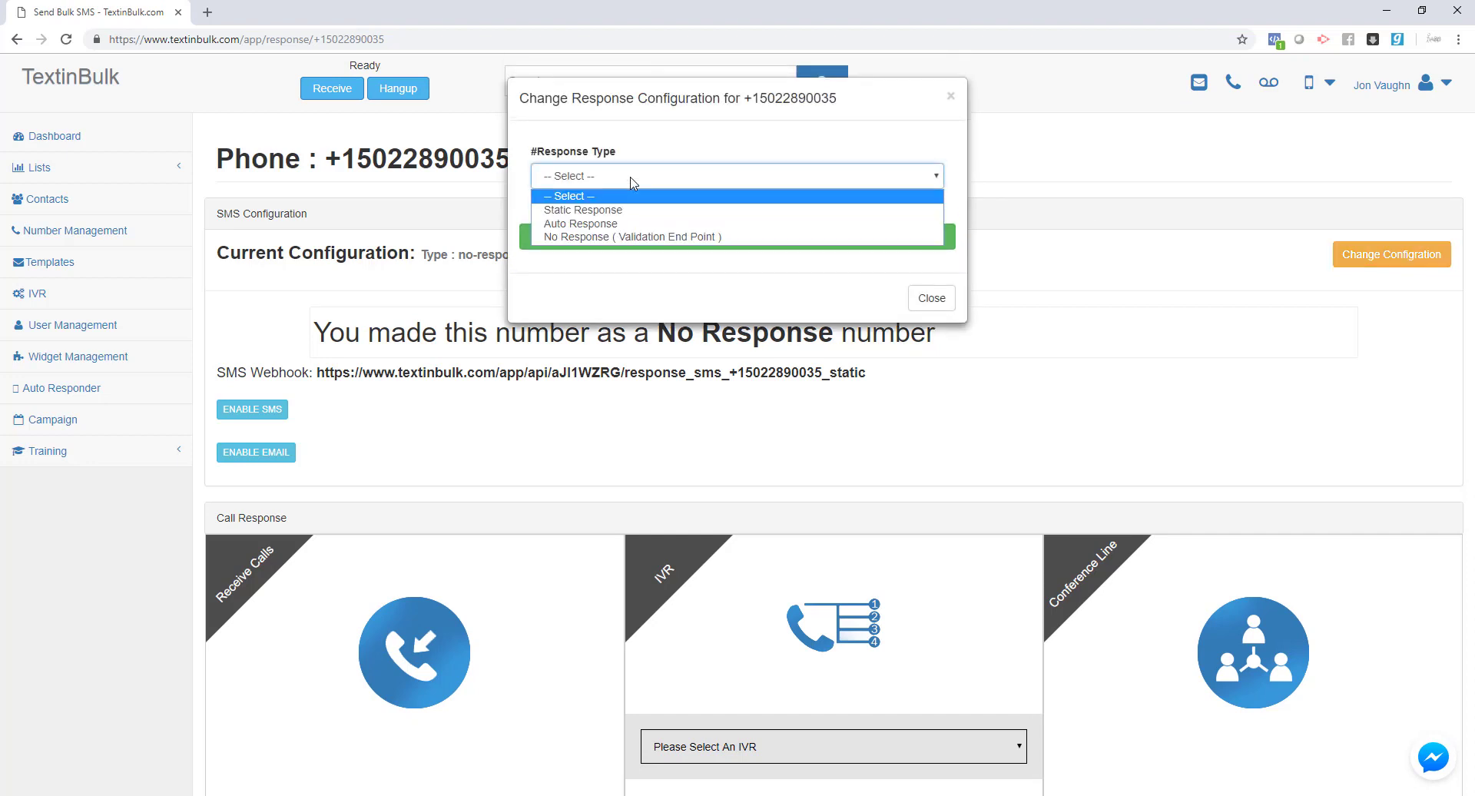
click(577, 224)
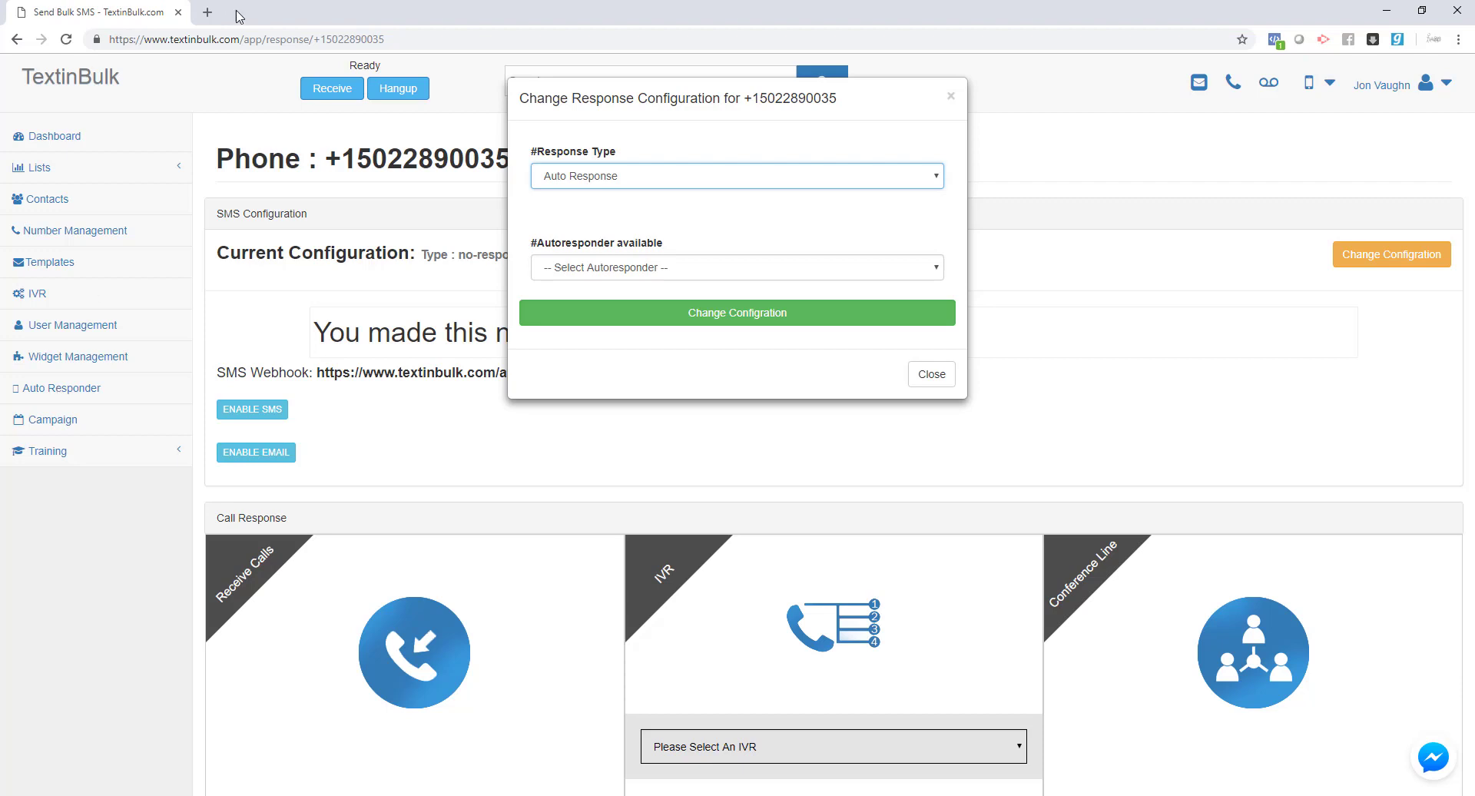
click(702, 270)
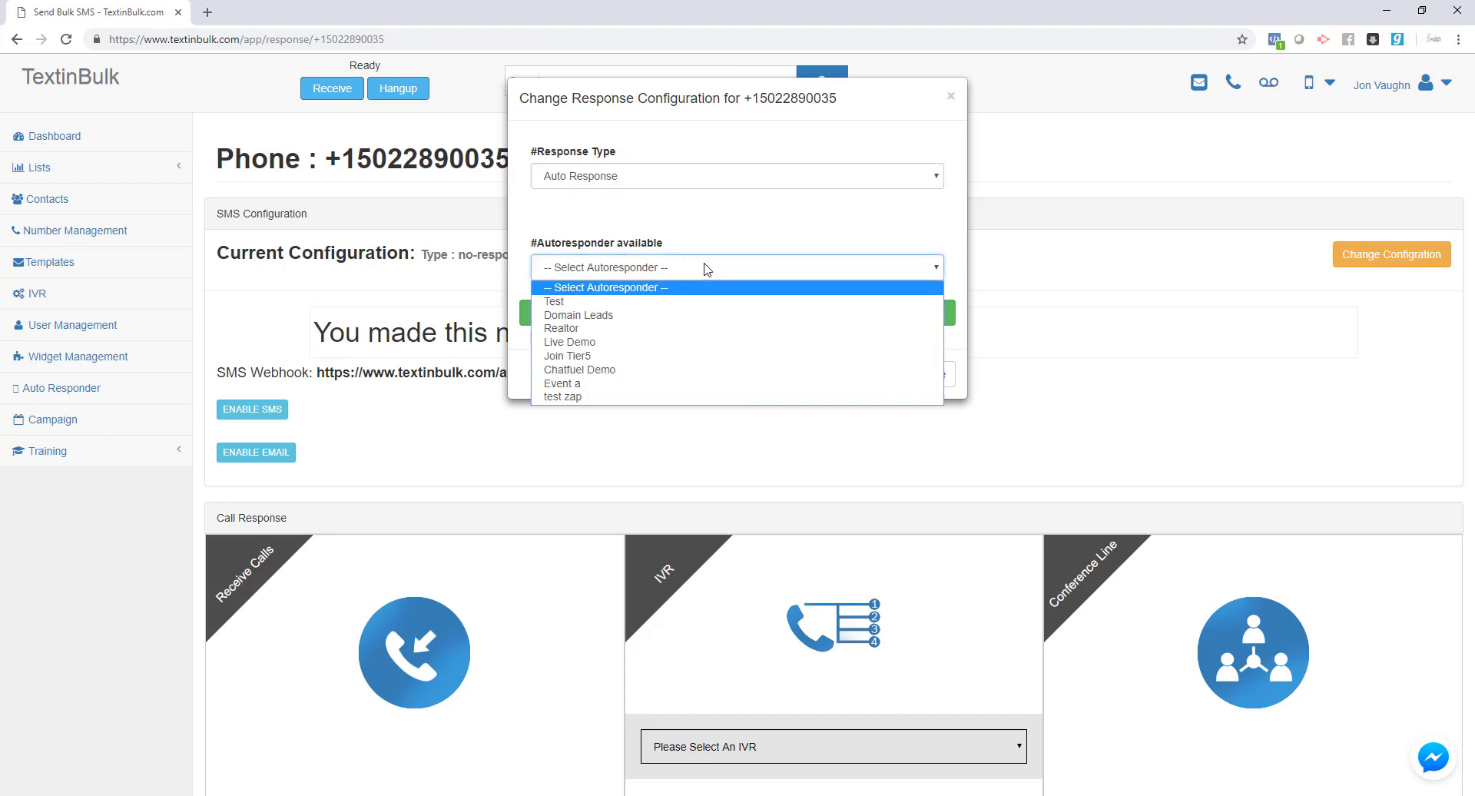
click(675, 317)
click(677, 315)
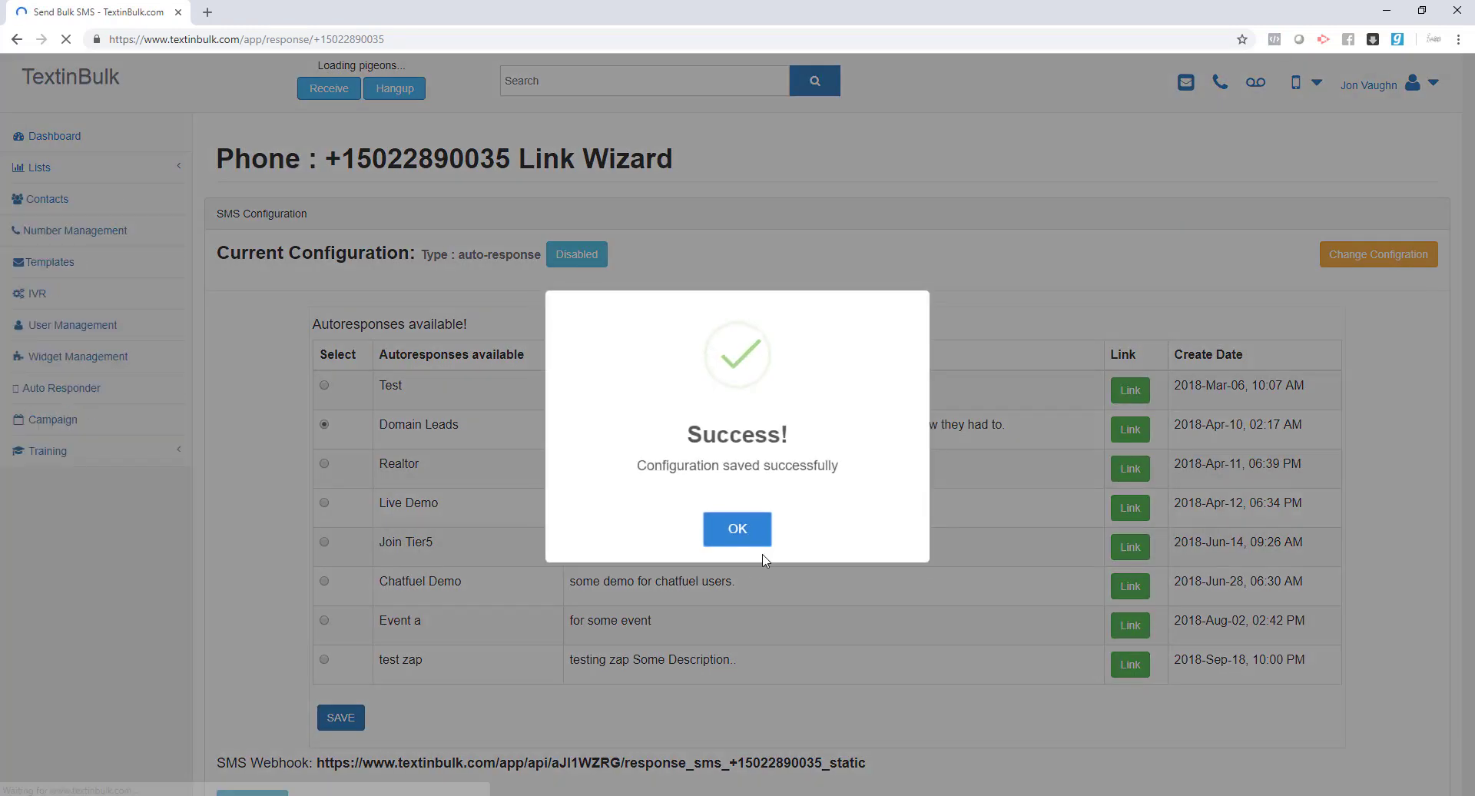
click(756, 538)
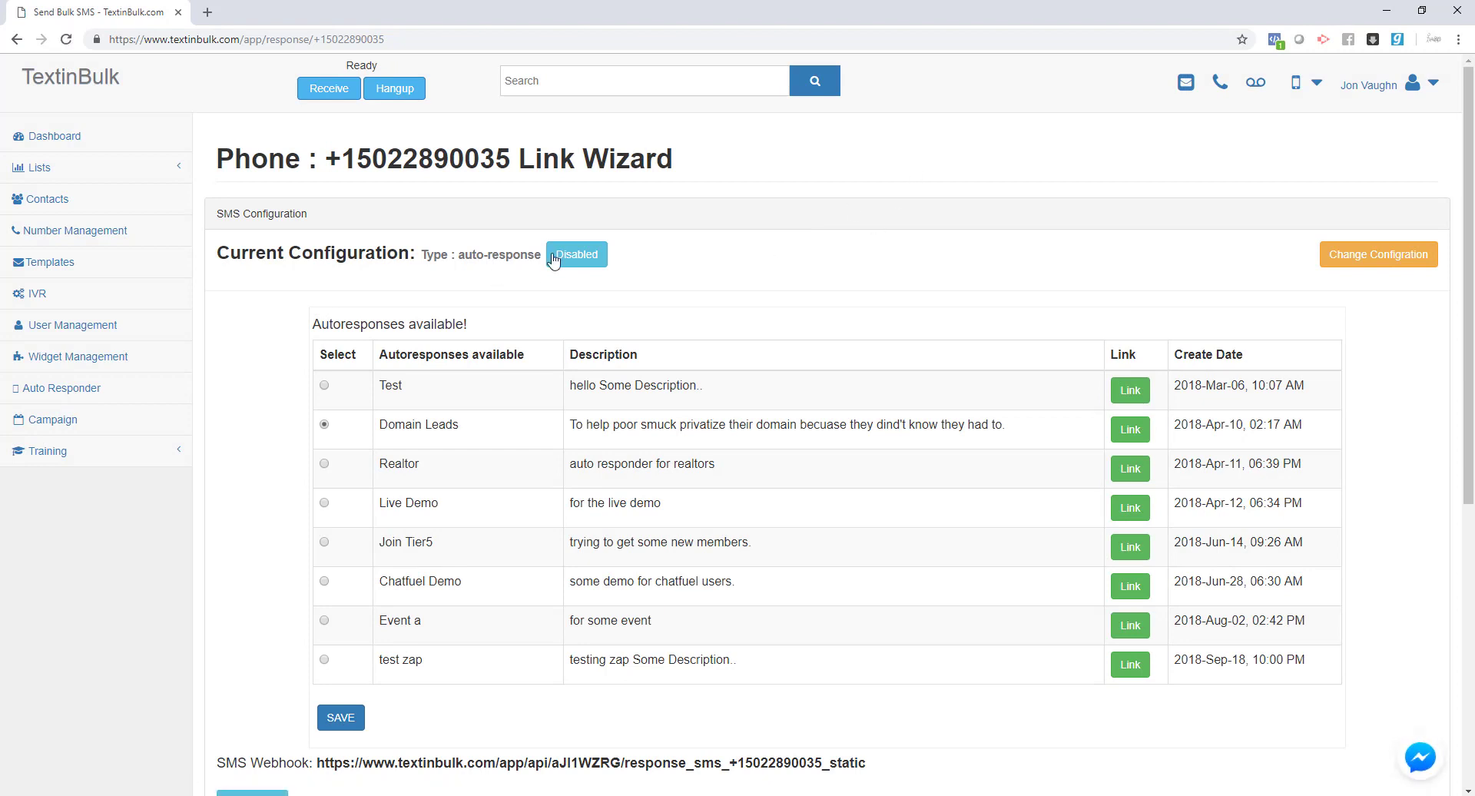
click(577, 260)
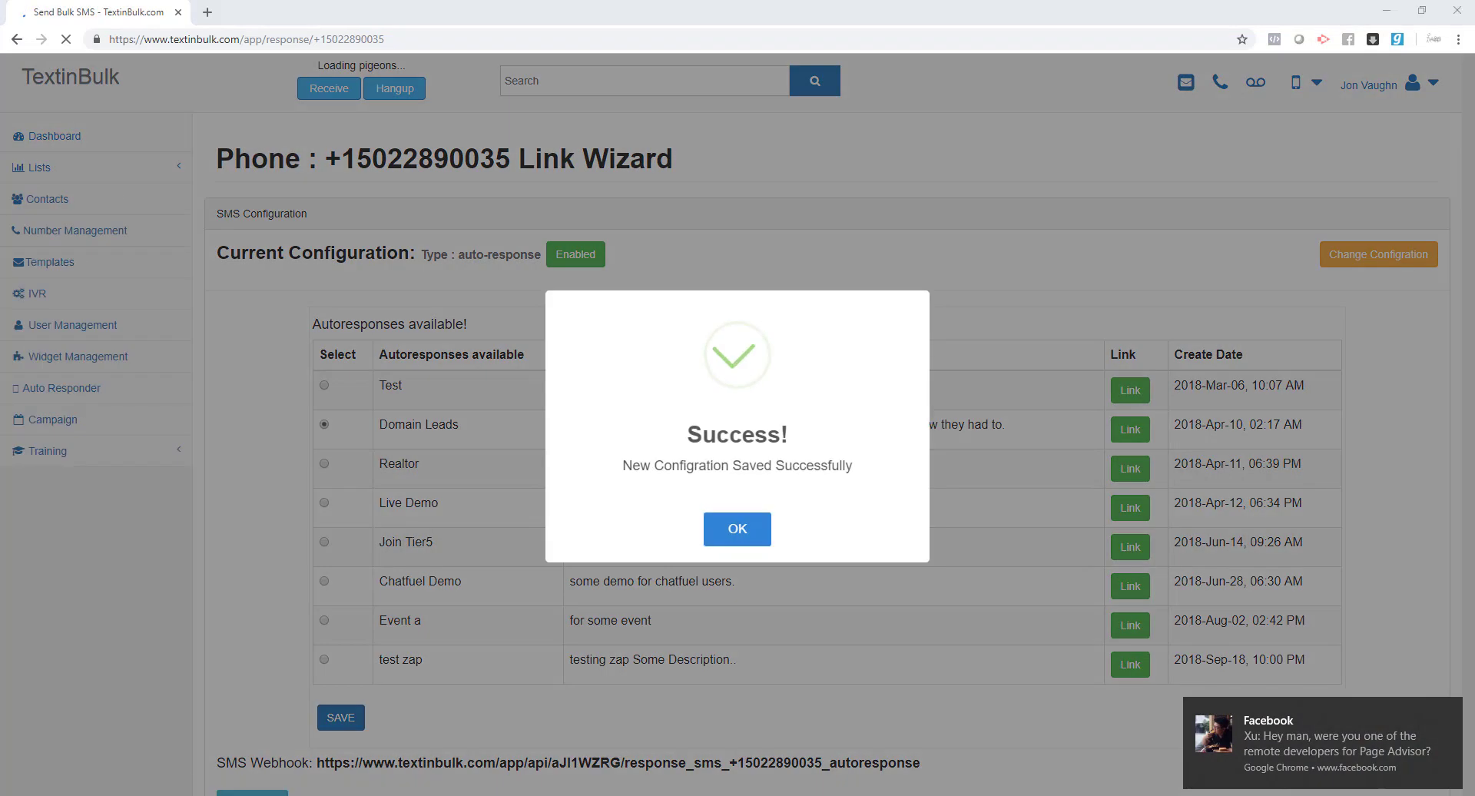
click(739, 530)
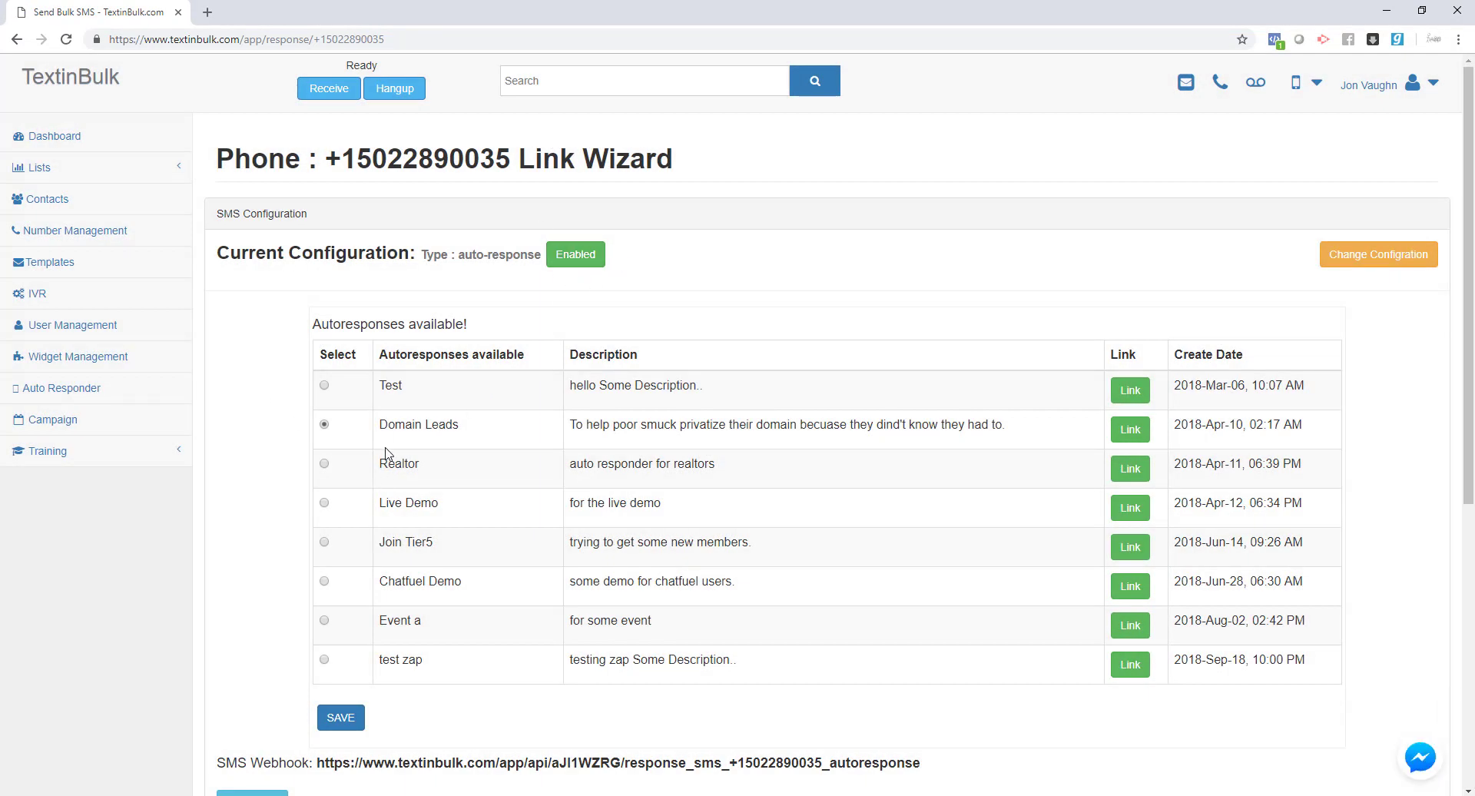
- Recheck the Auto Response options for Domain Leads, then cancel, keeping the enabled configuration
drag(381, 424, 458, 429)
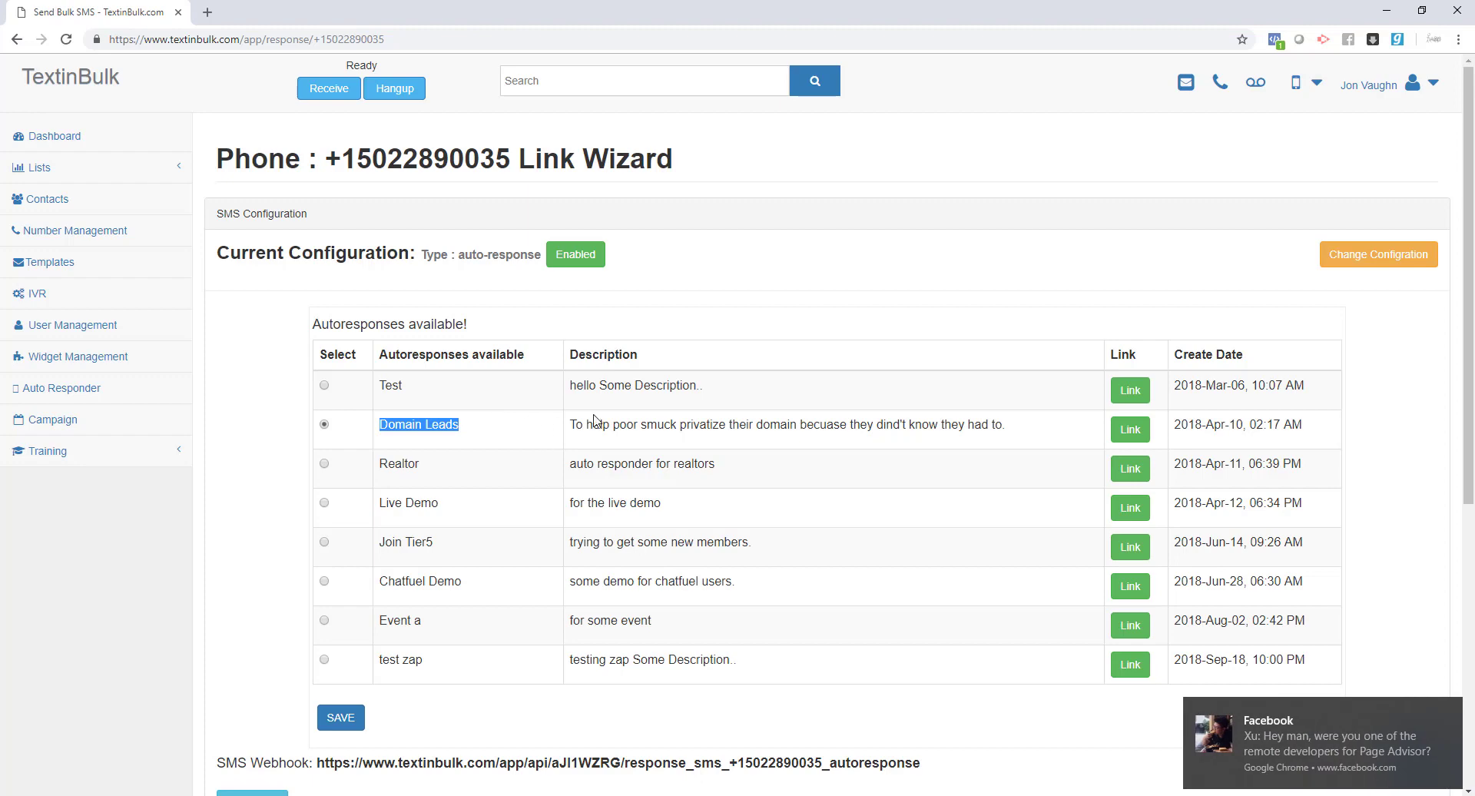
click(1444, 708)
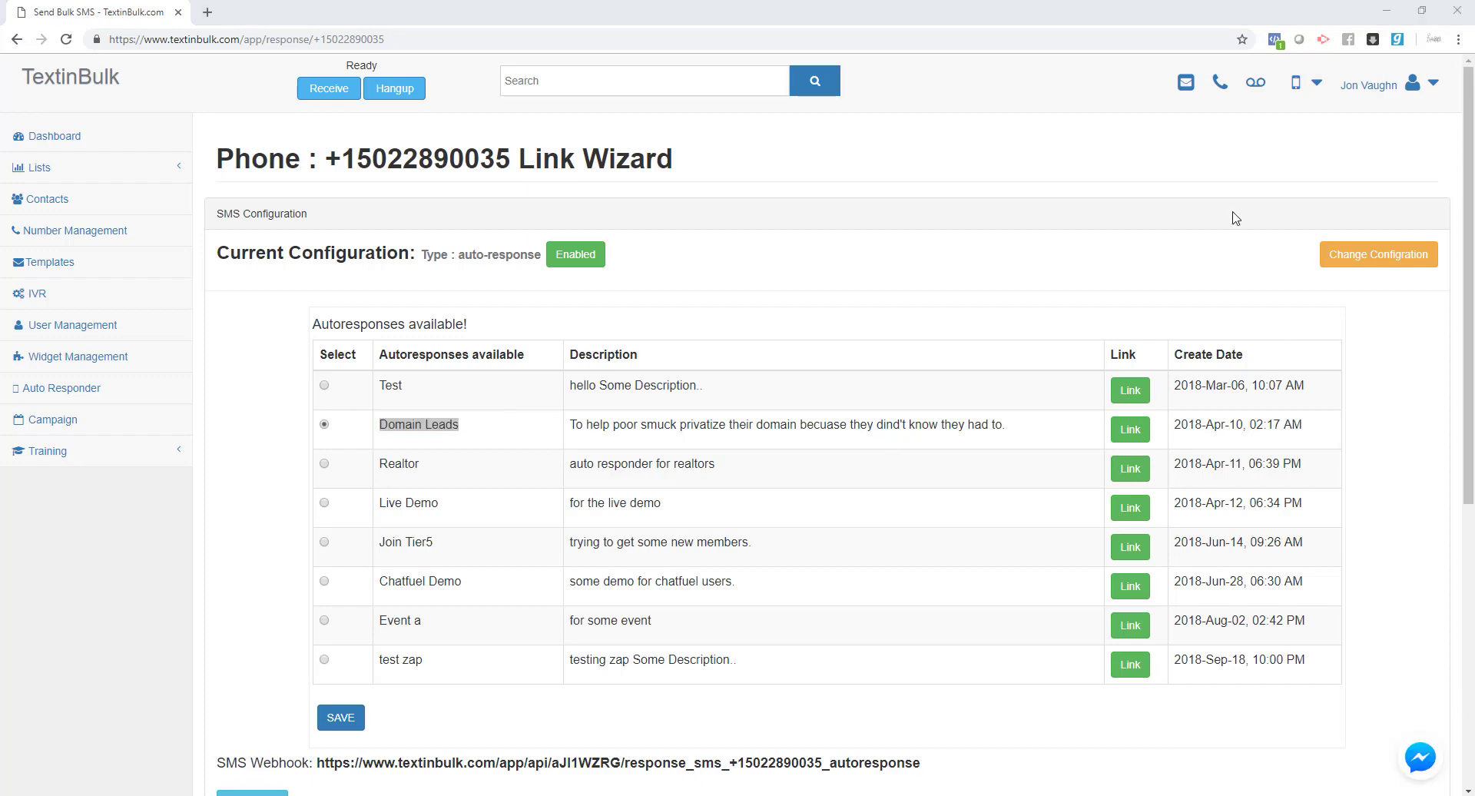
click(1392, 261)
click(704, 183)
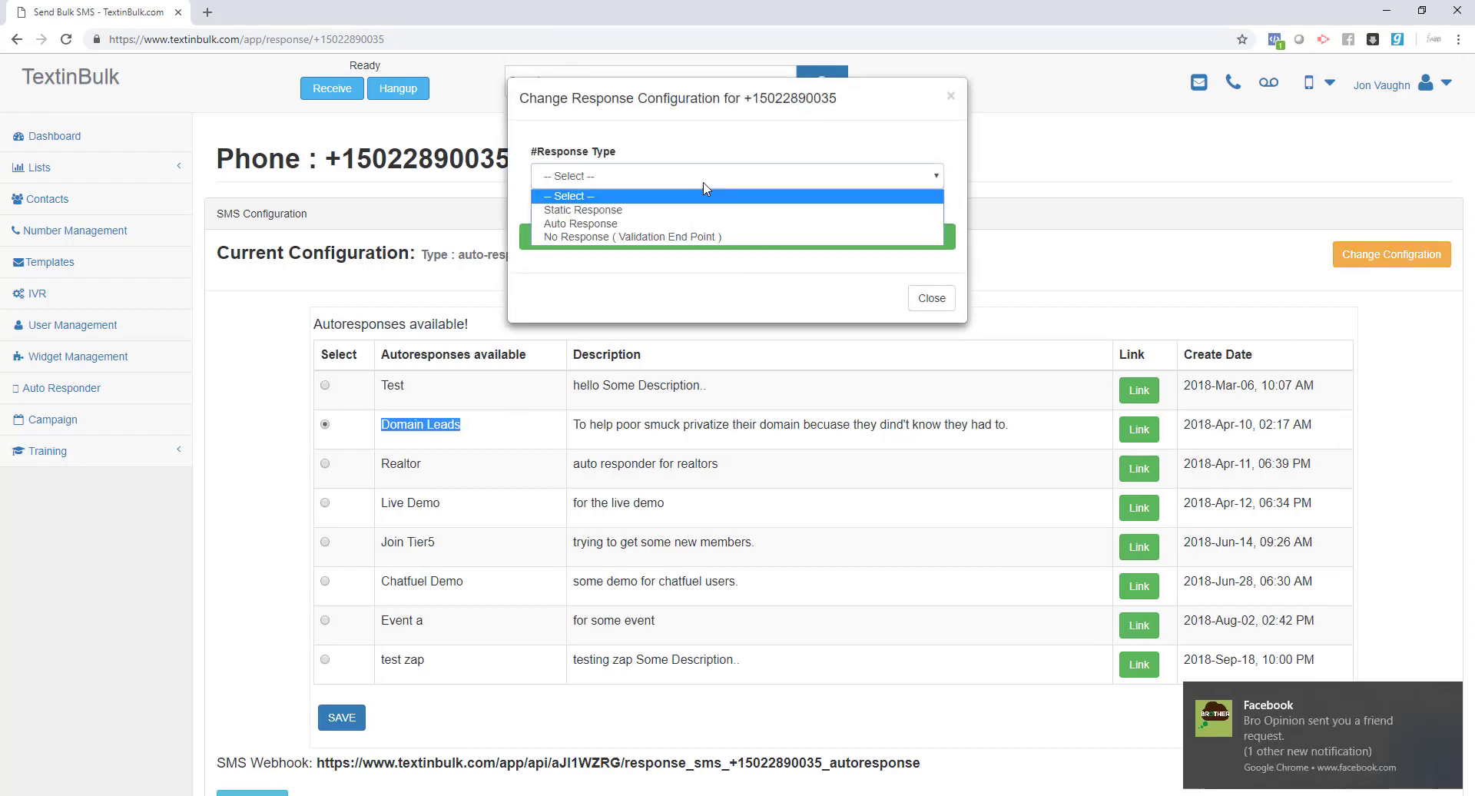
click(632, 224)
click(630, 267)
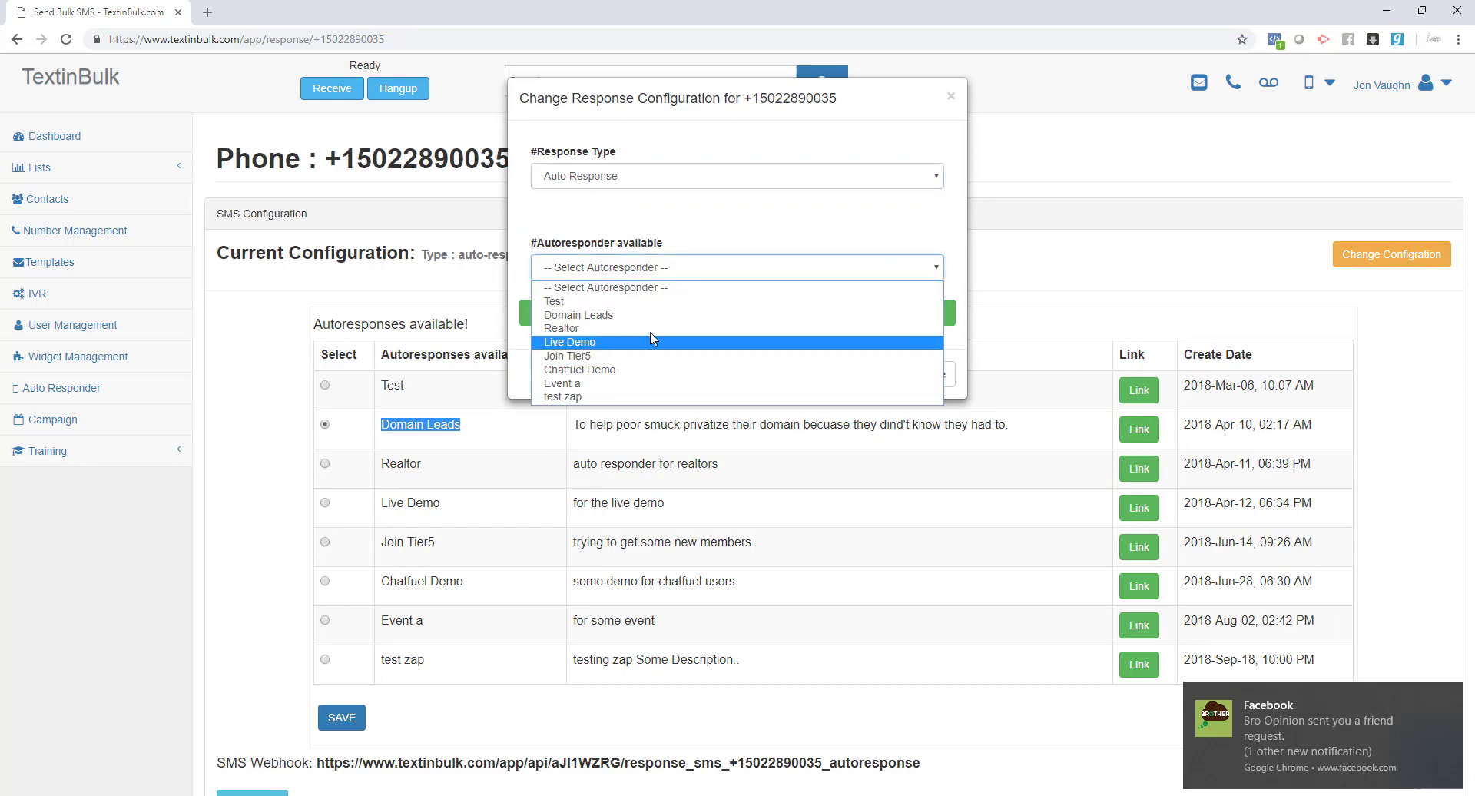
click(754, 401)
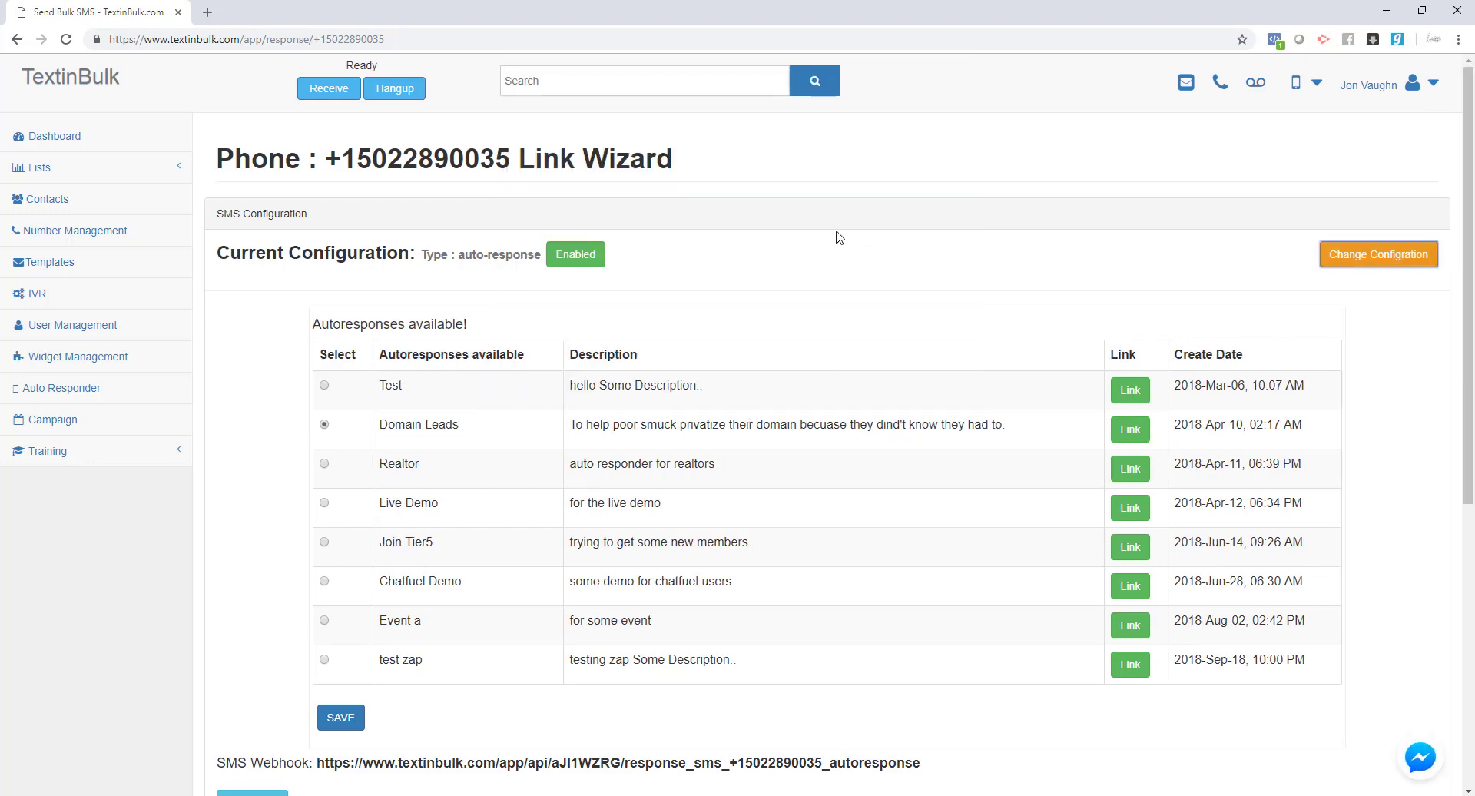
drag(218, 260, 413, 263)
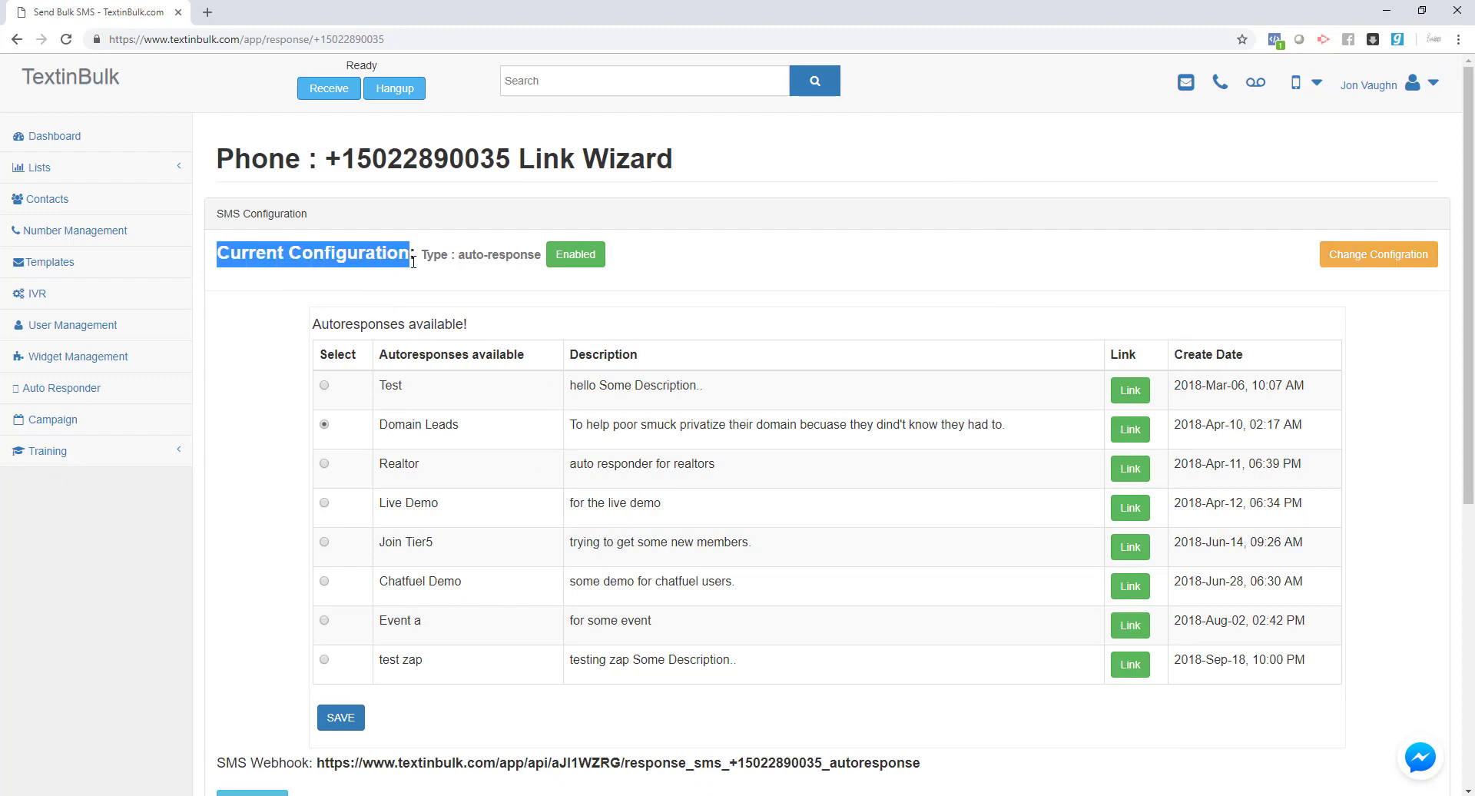
- Enable SMS notifications and save the entered notification phone number
scroll(465, 184, down, 6)
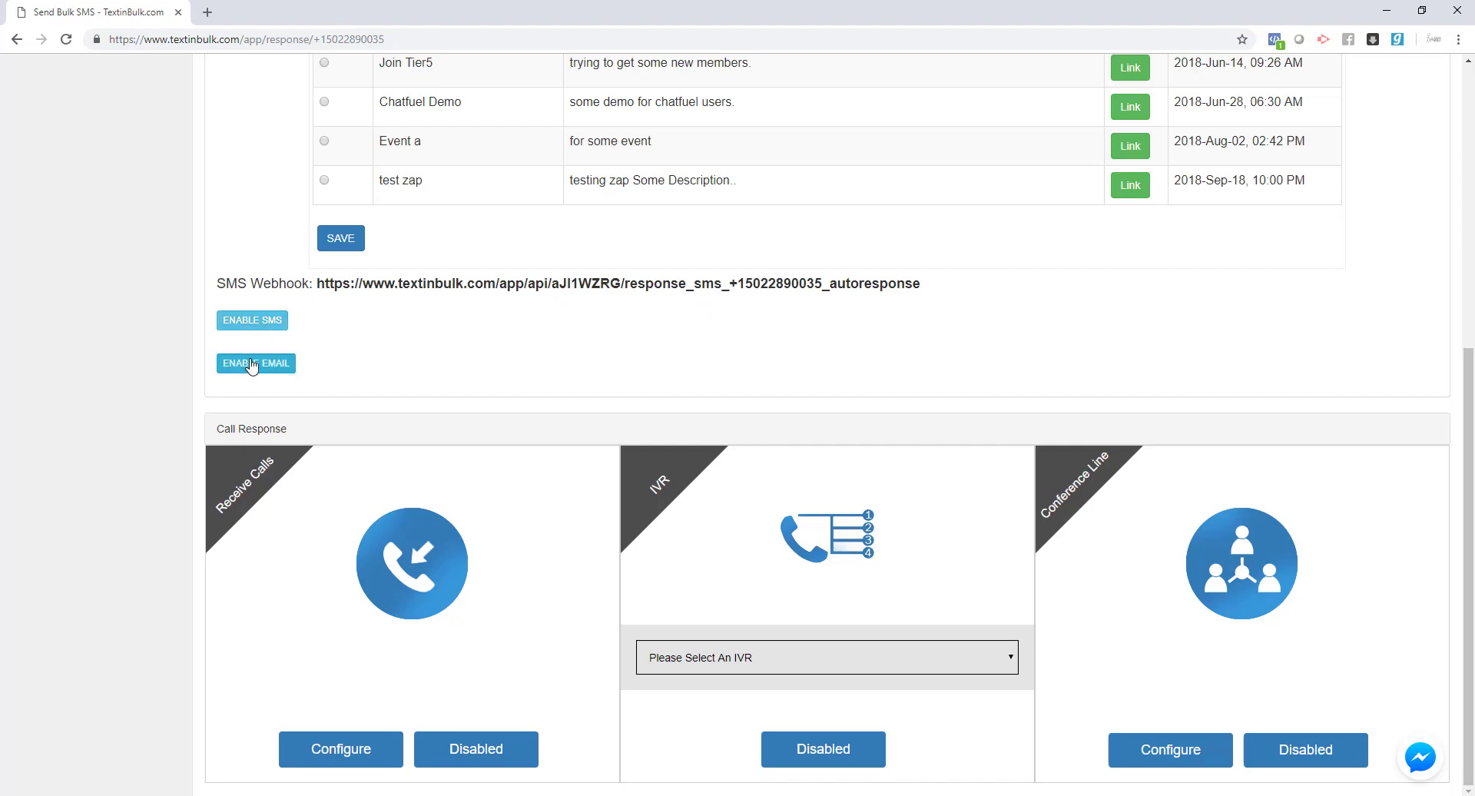
scroll(431, 299, up, 5)
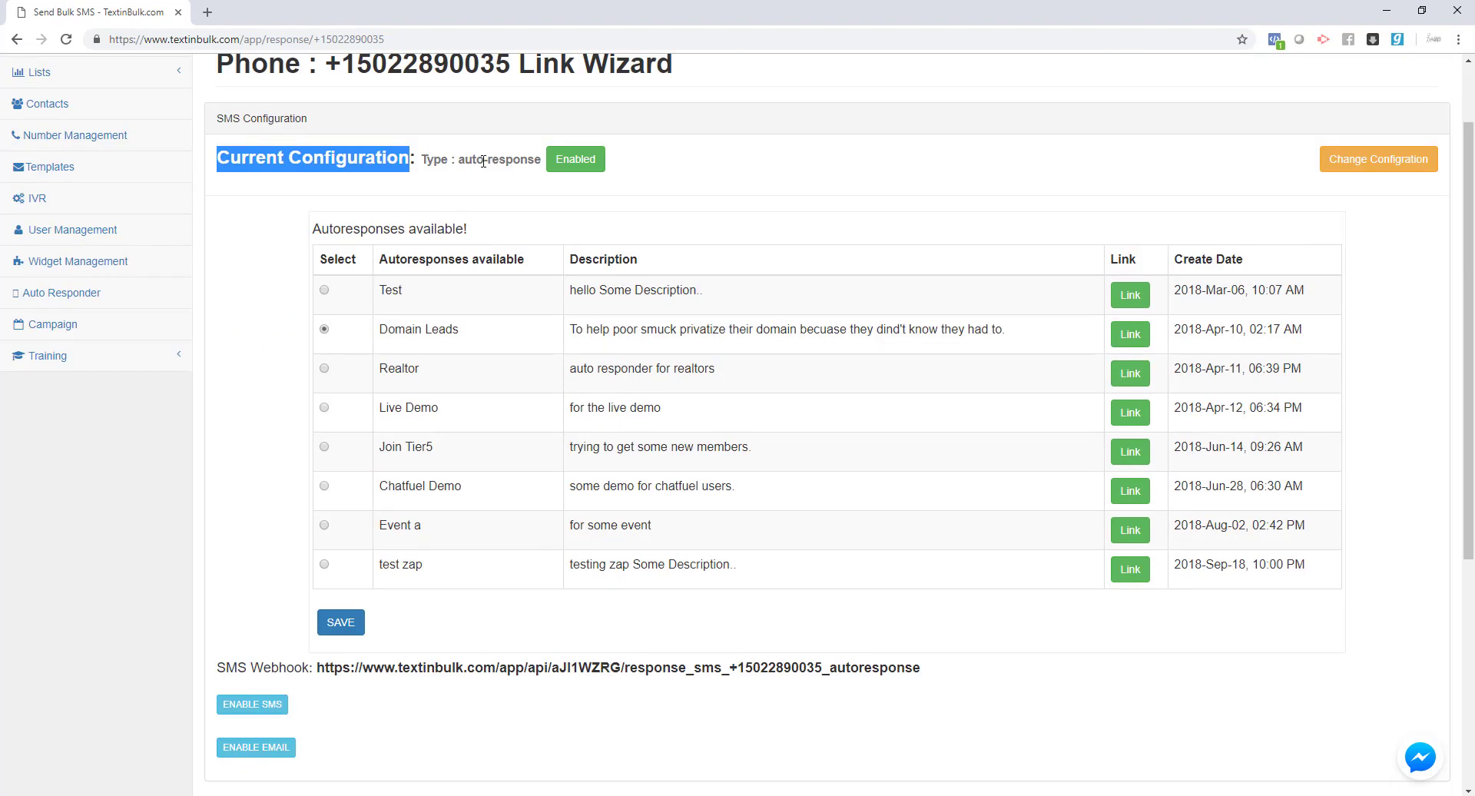
drag(543, 161, 436, 163)
scroll(277, 553, down, 2)
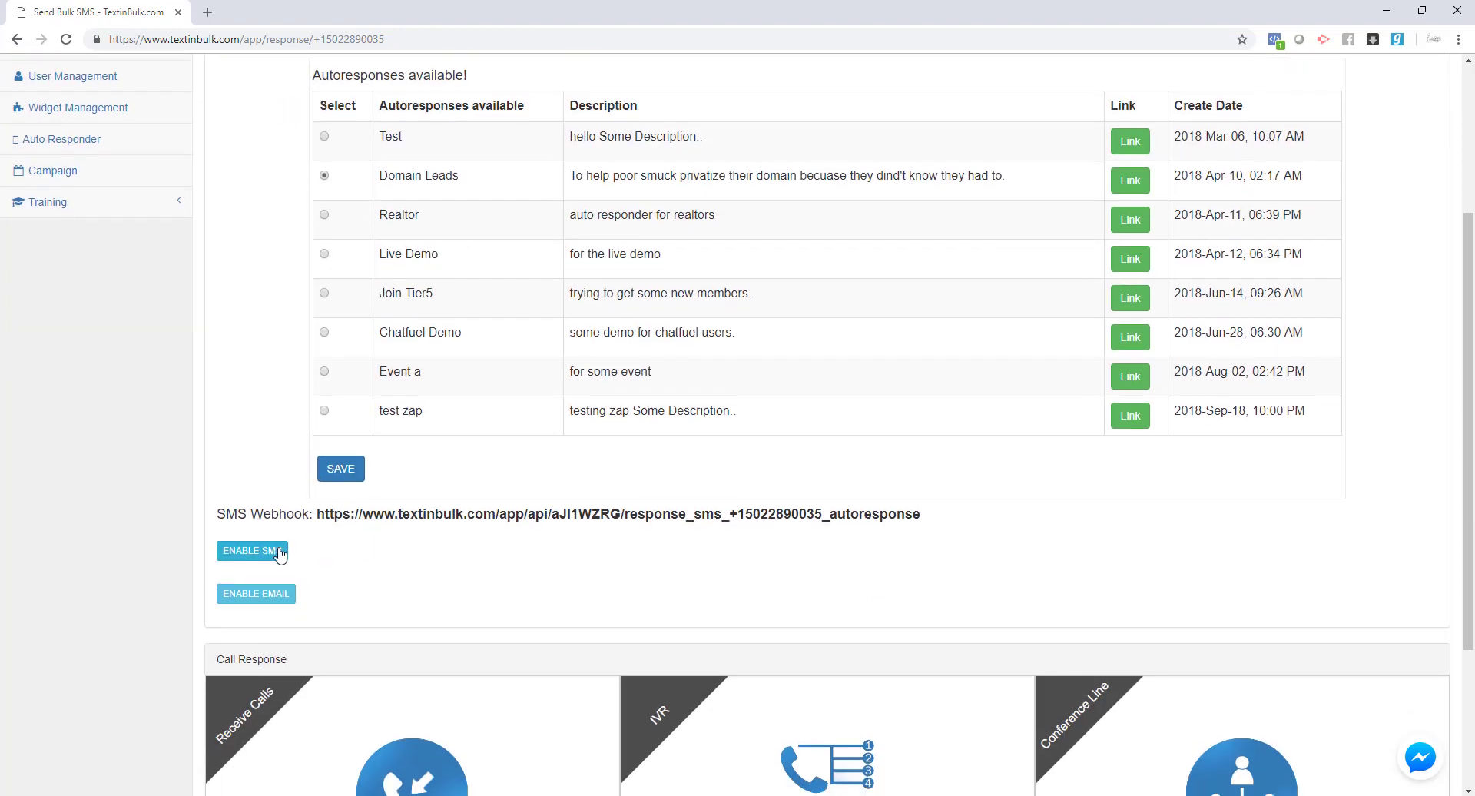
click(262, 563)
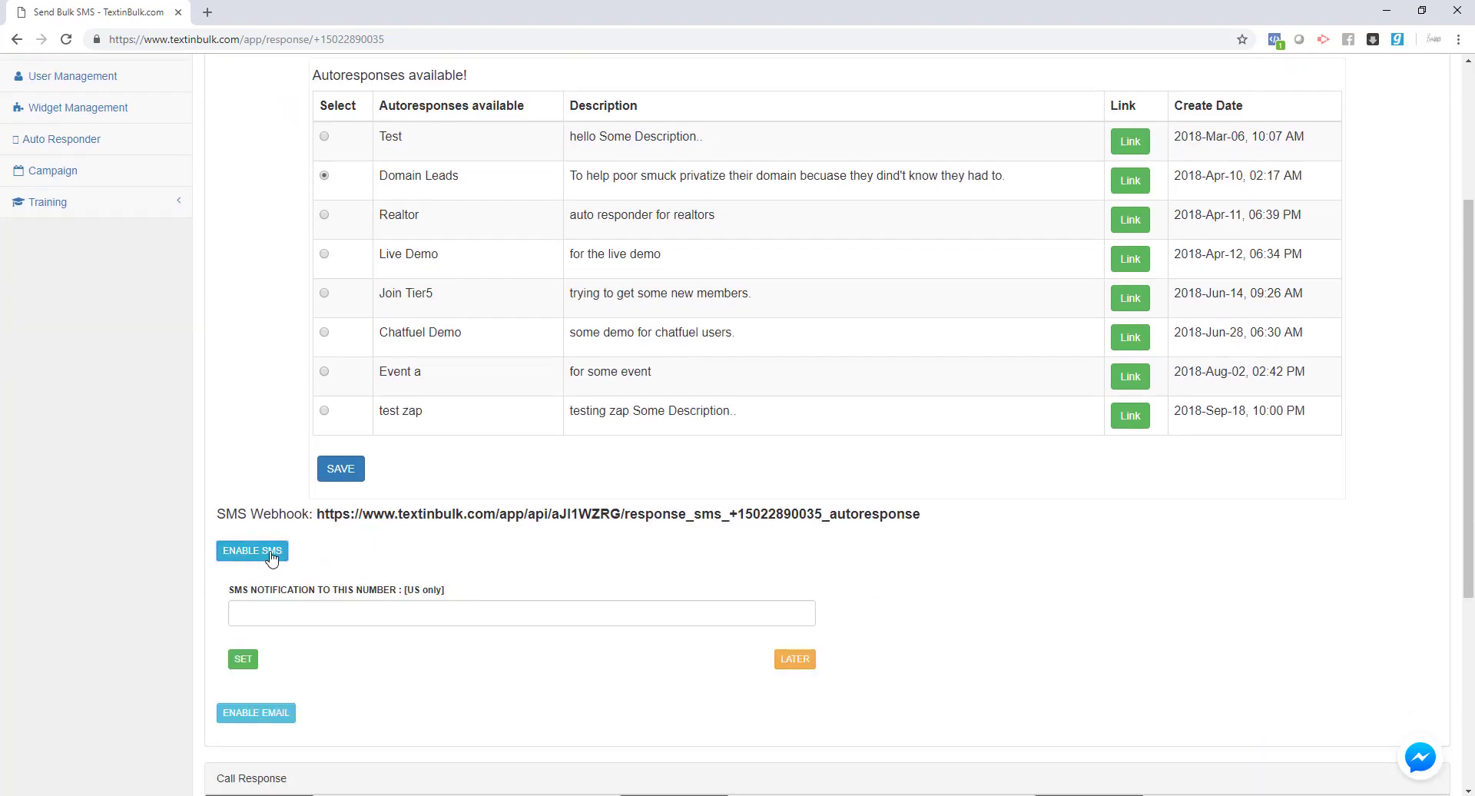
click(261, 612)
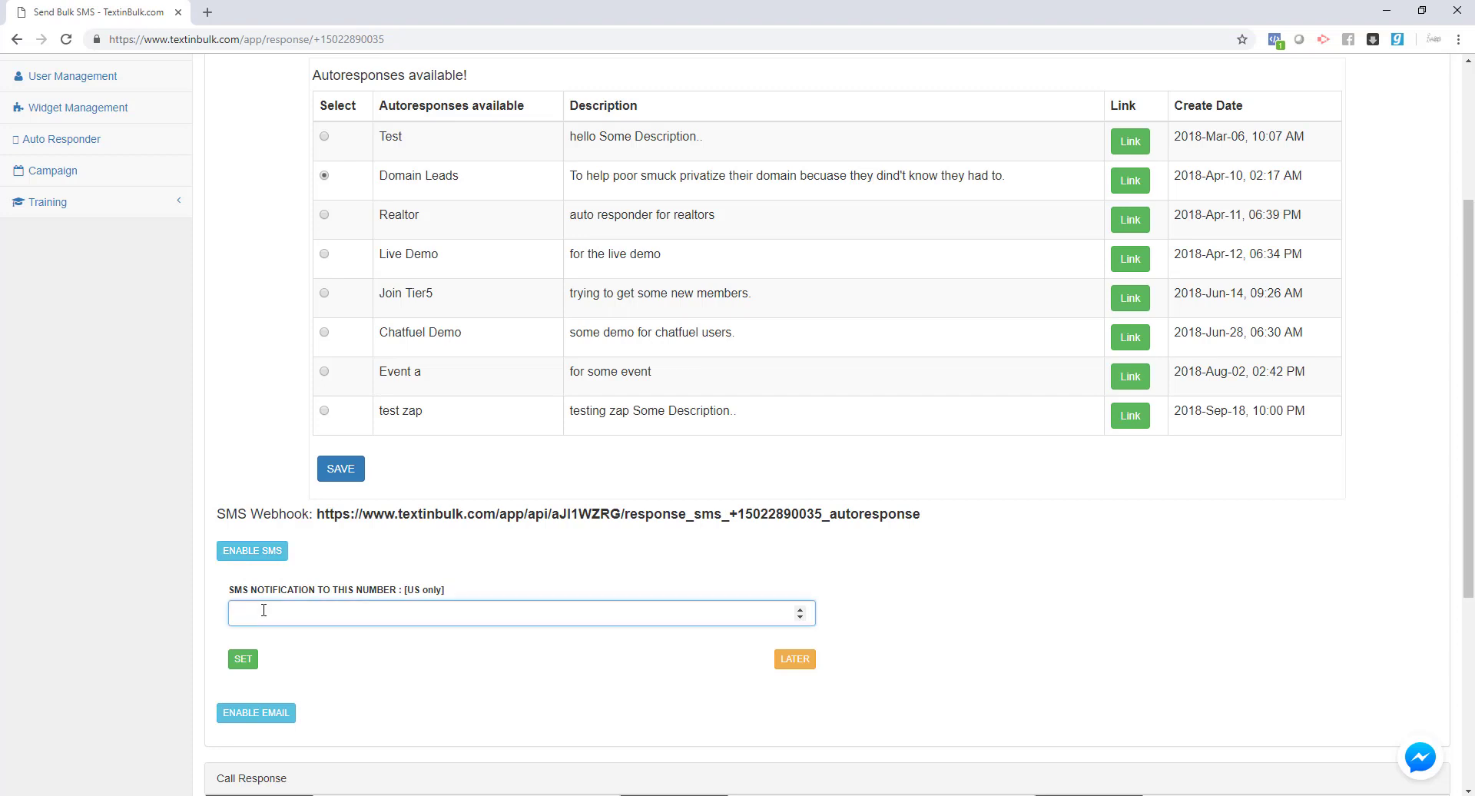
click(241, 661)
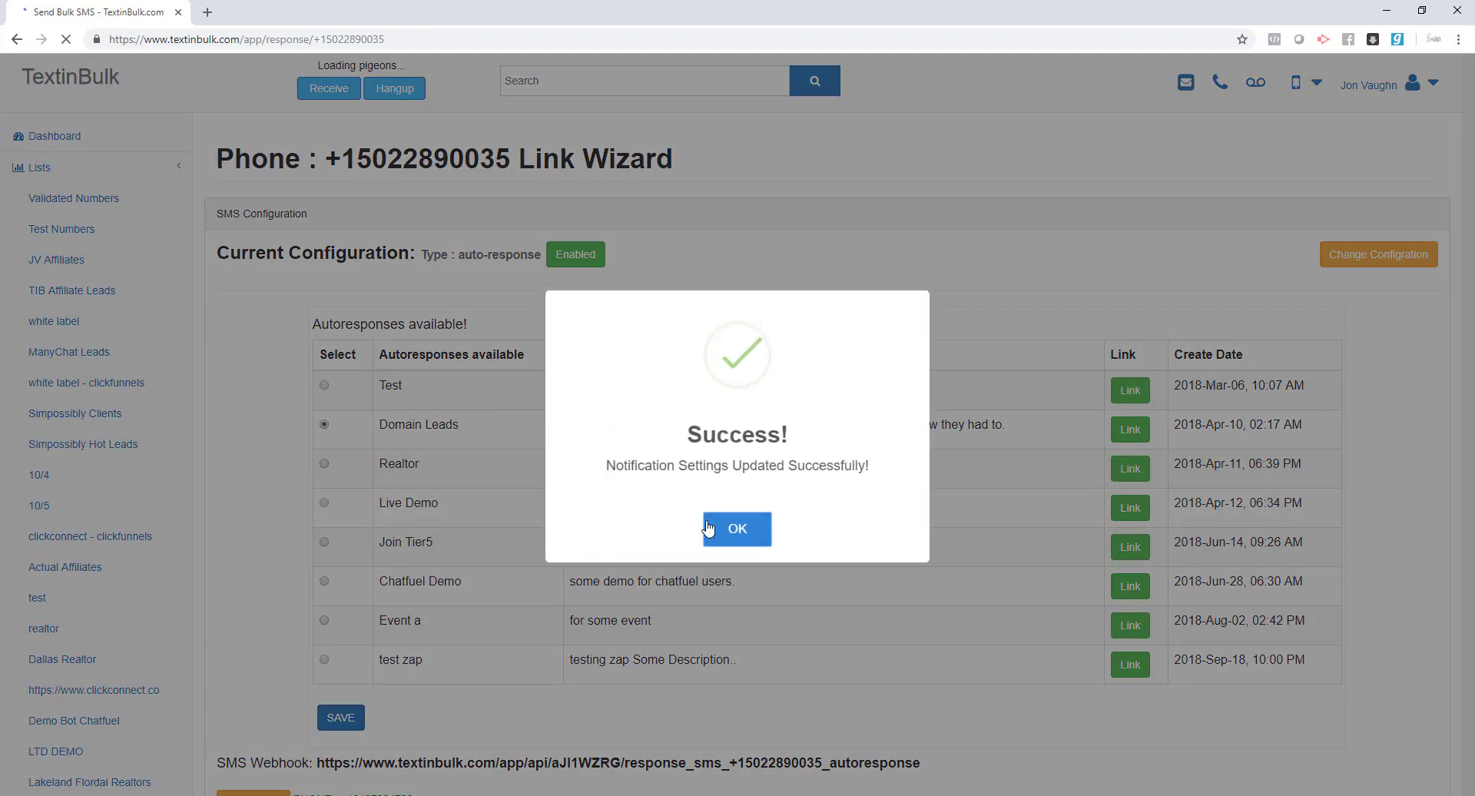
click(707, 527)
- Turn the SMS notifications back off
scroll(248, 621, down, 4)
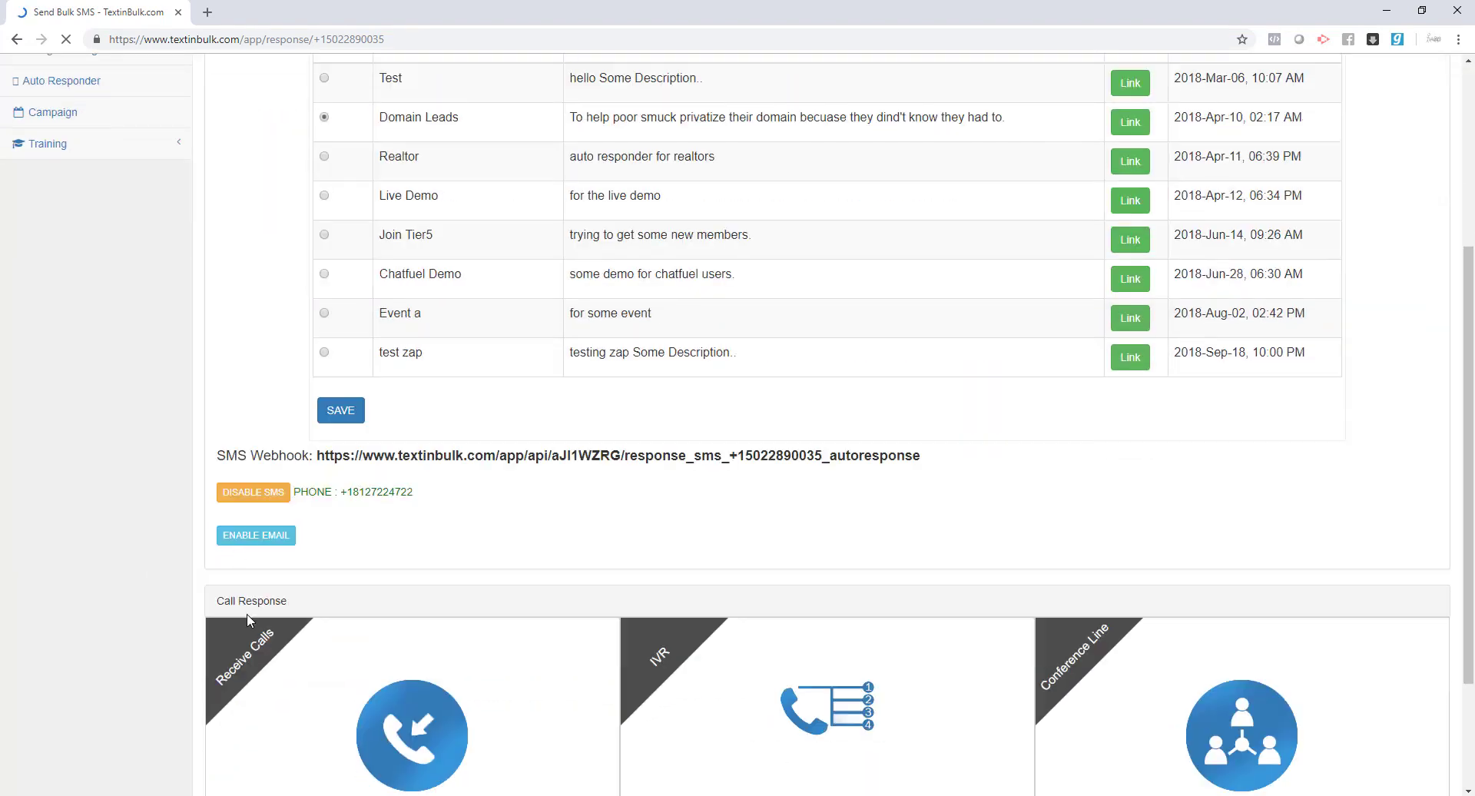
click(286, 491)
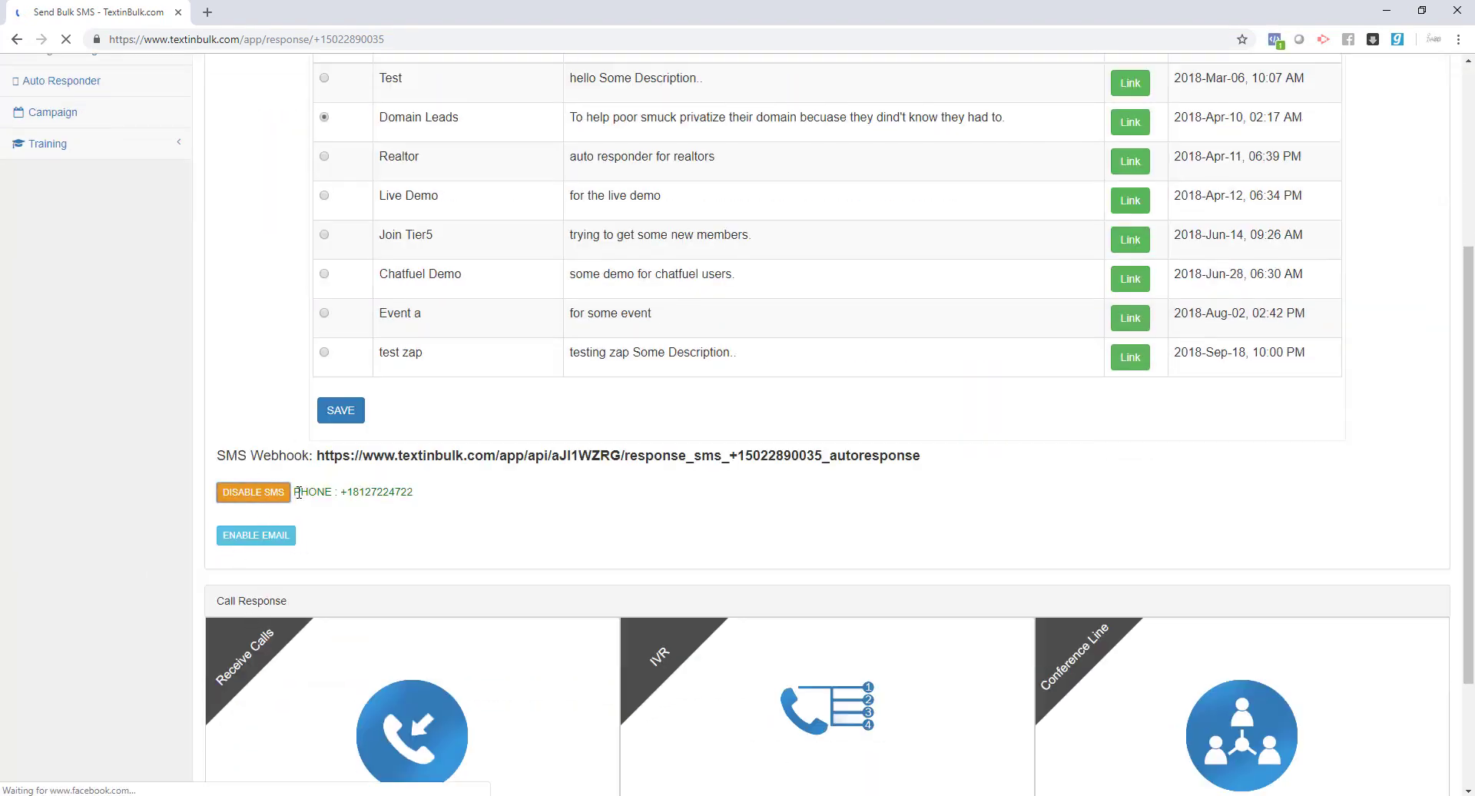
click(753, 484)
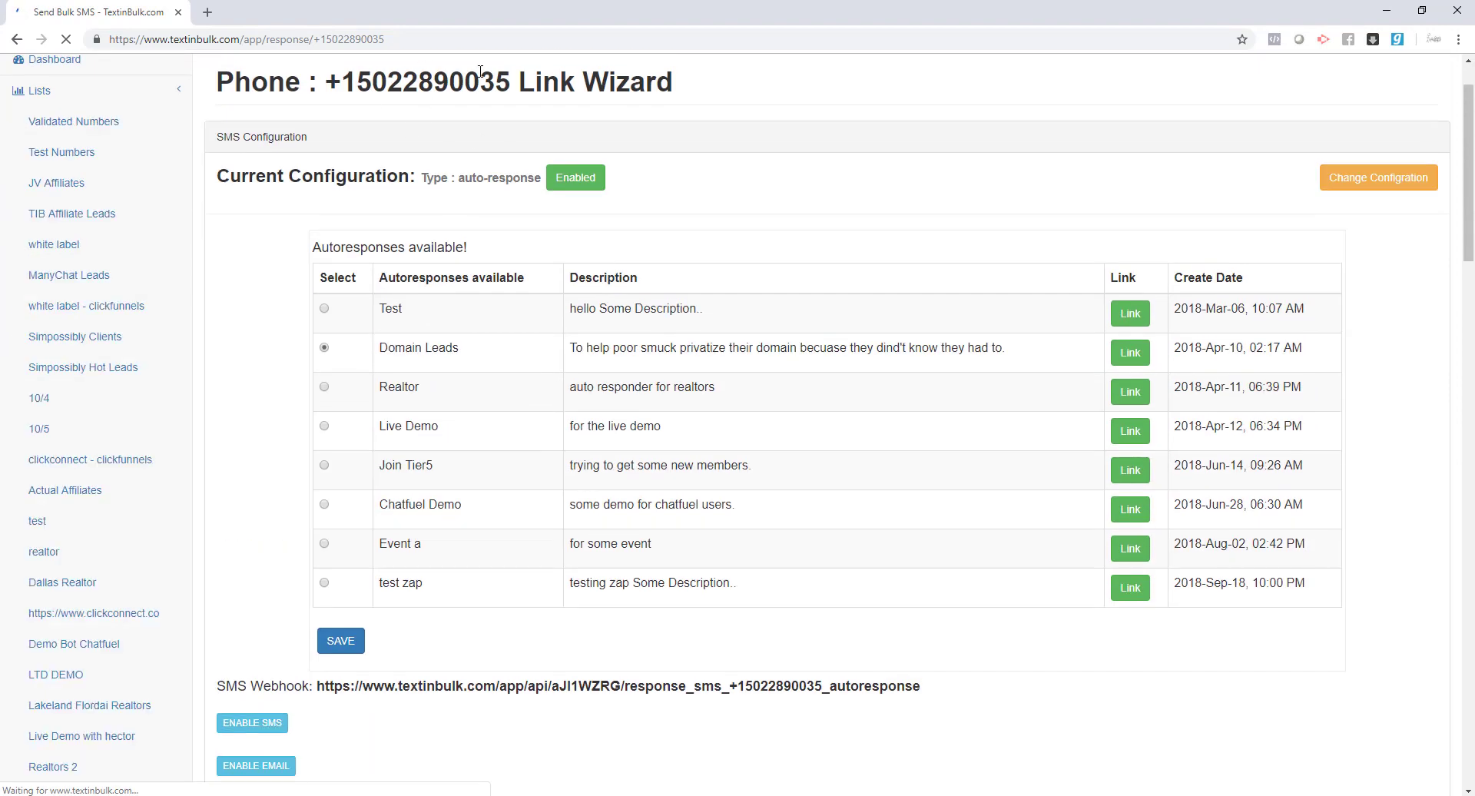
drag(510, 82, 346, 83)
- Enable email notifications and save the suggested account email address
scroll(355, 428, down, 4)
click(257, 458)
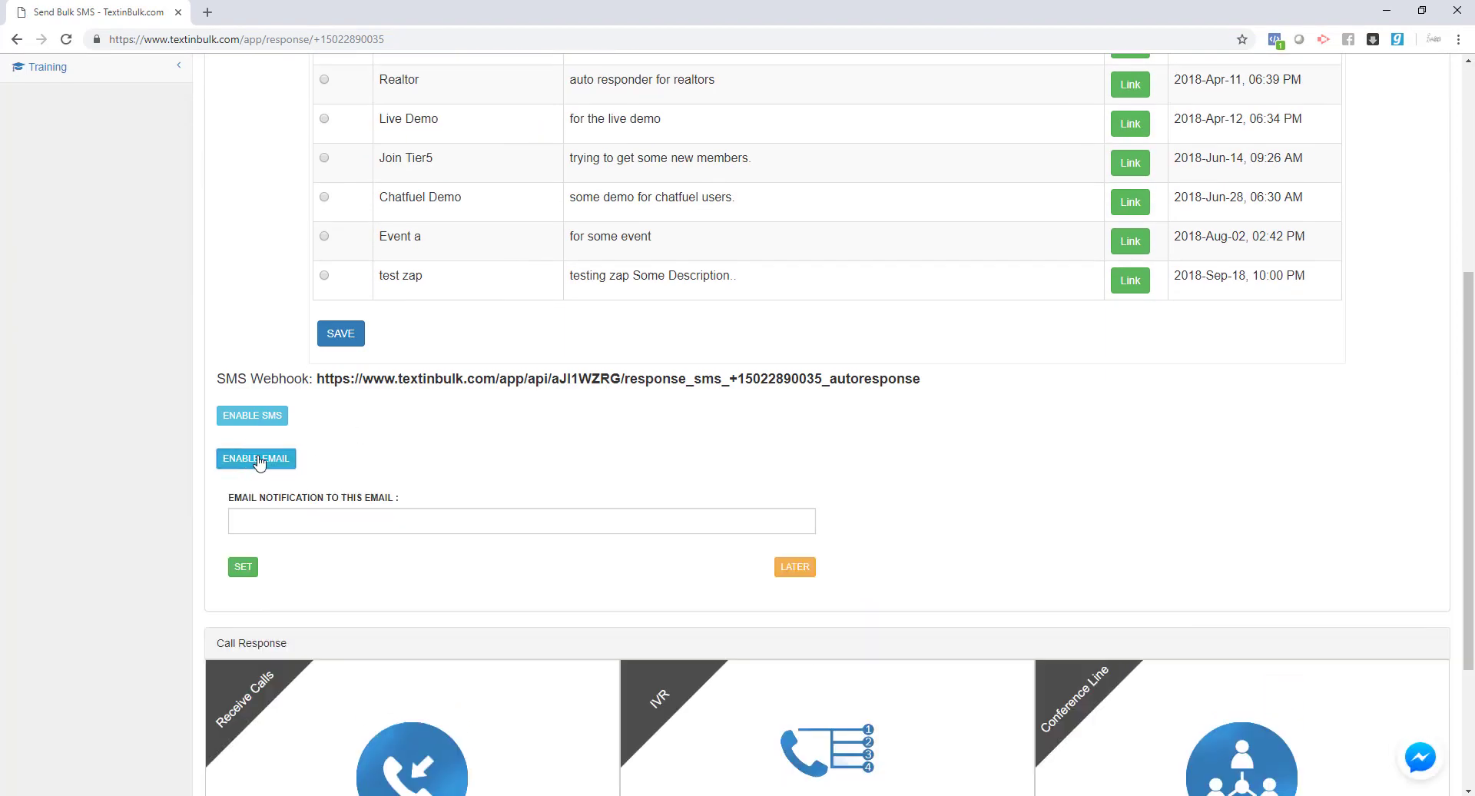
click(331, 518)
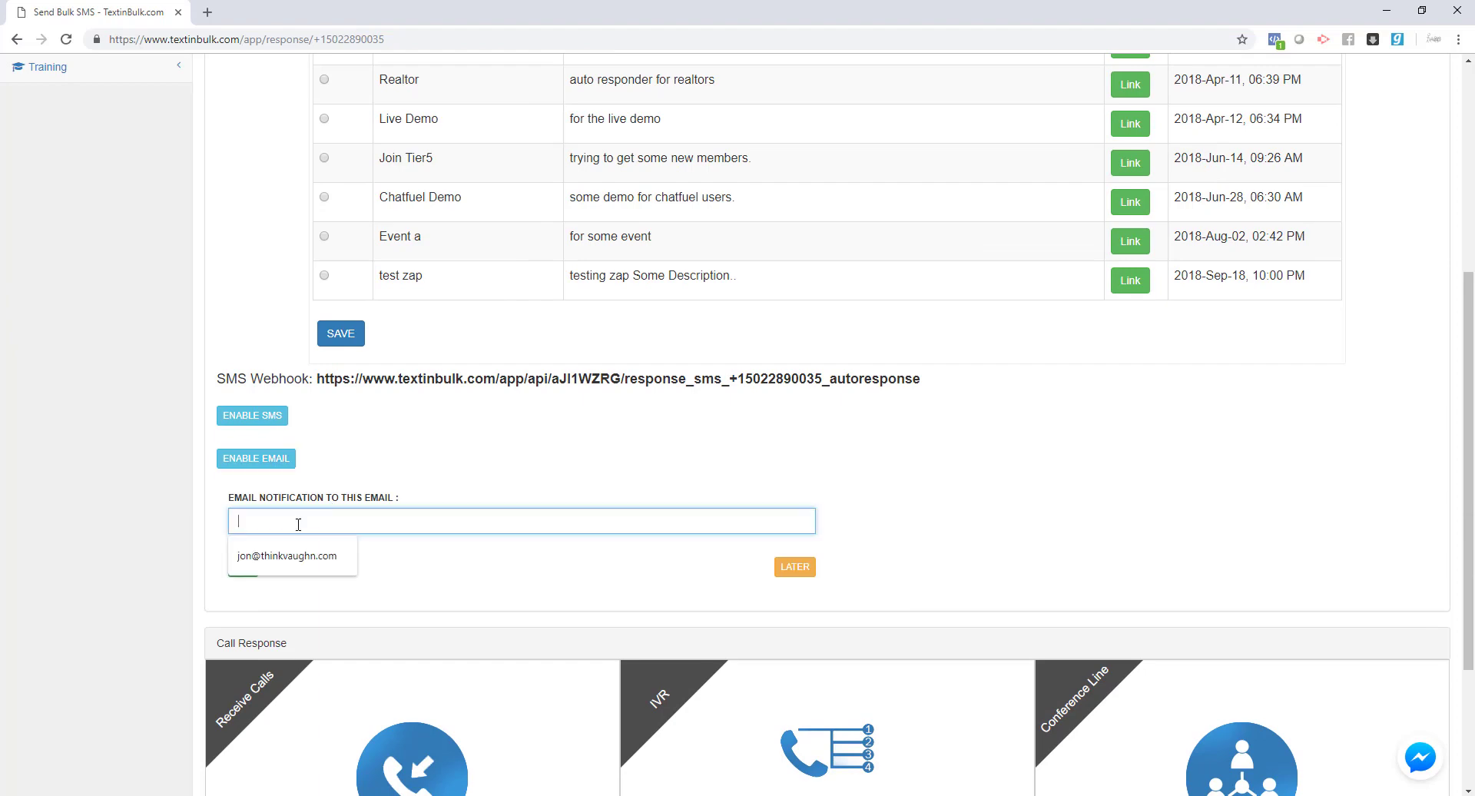
click(301, 552)
click(243, 568)
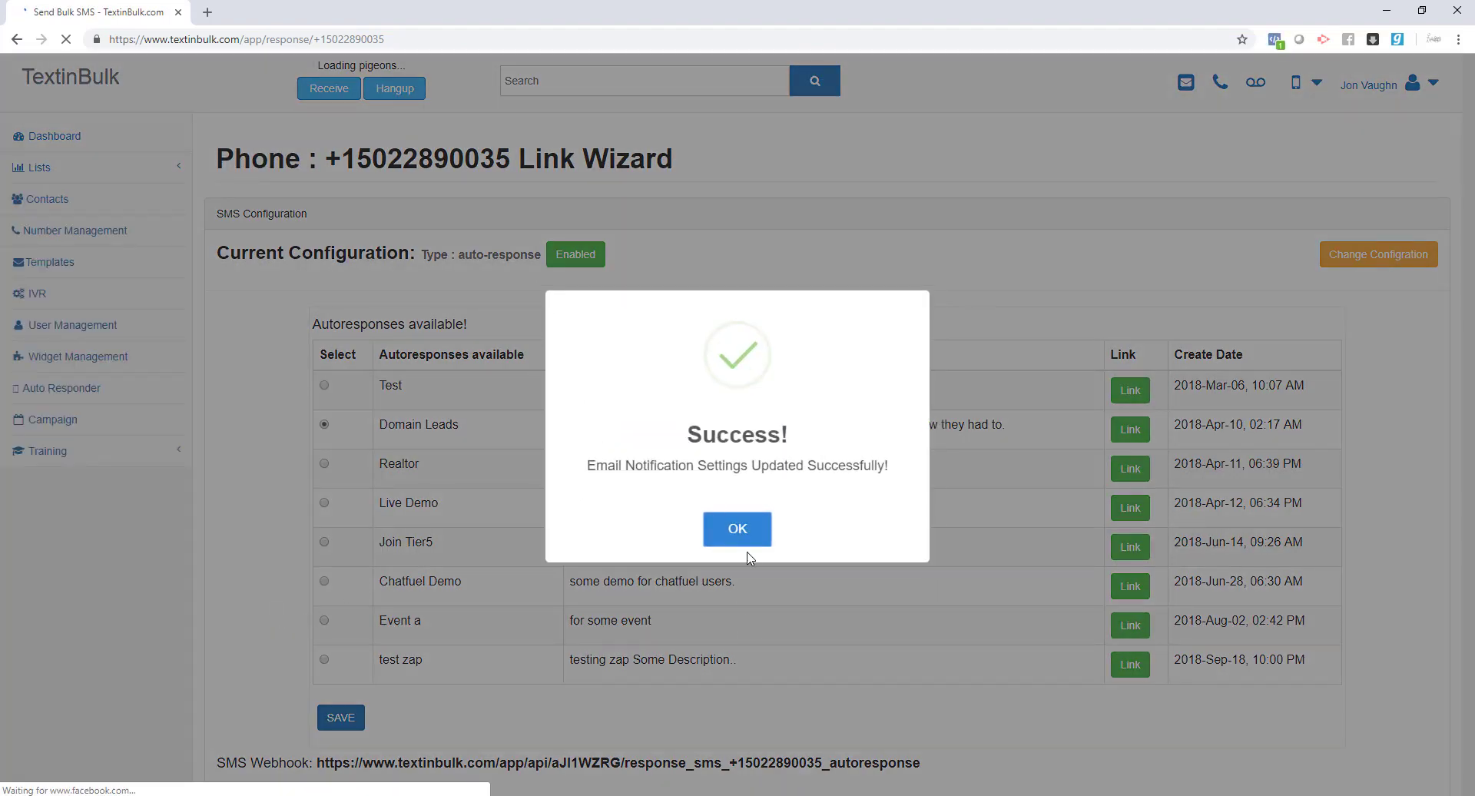
click(738, 529)
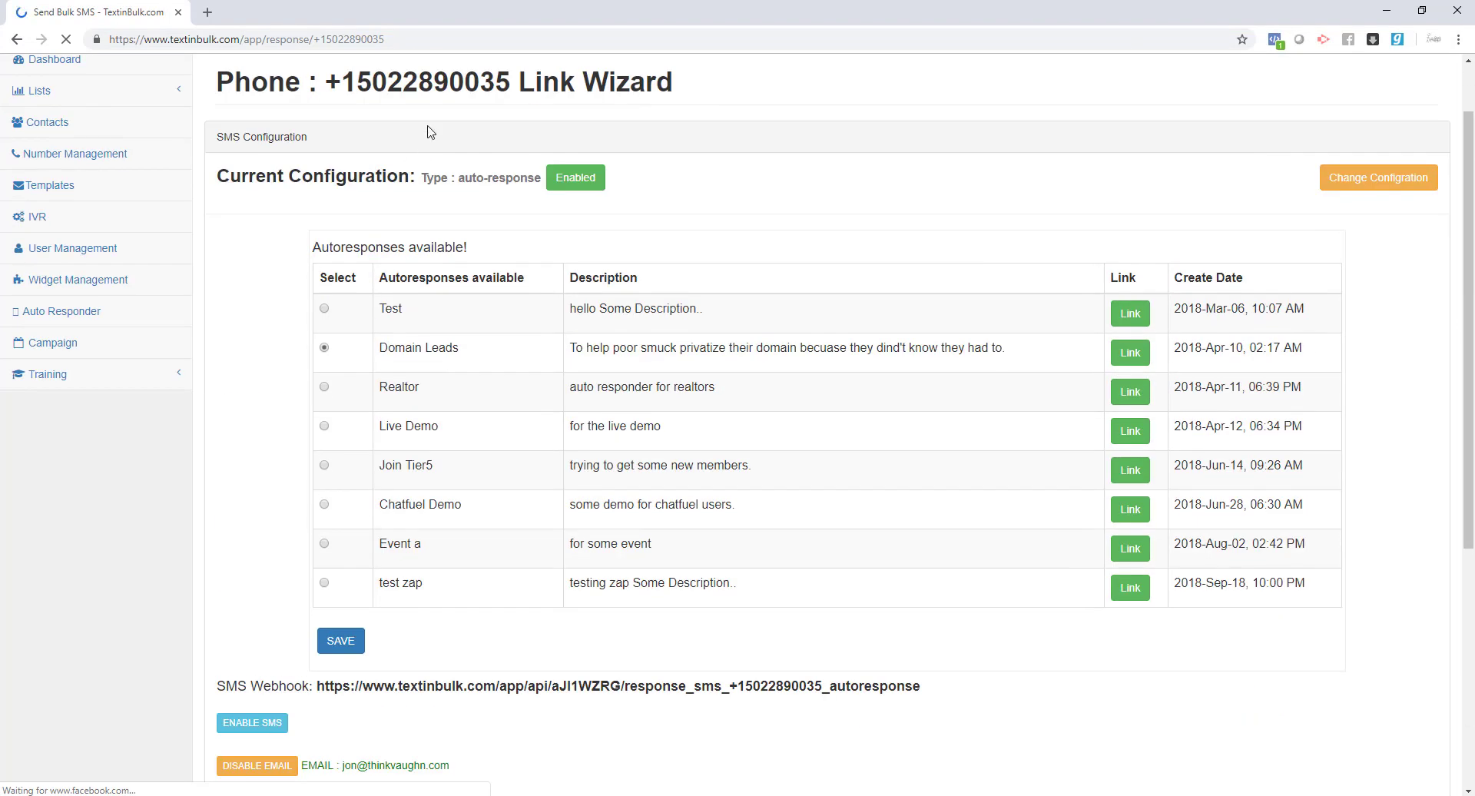
- Switch the email notifications back off
double_click(452, 88)
scroll(451, 99, down, 5)
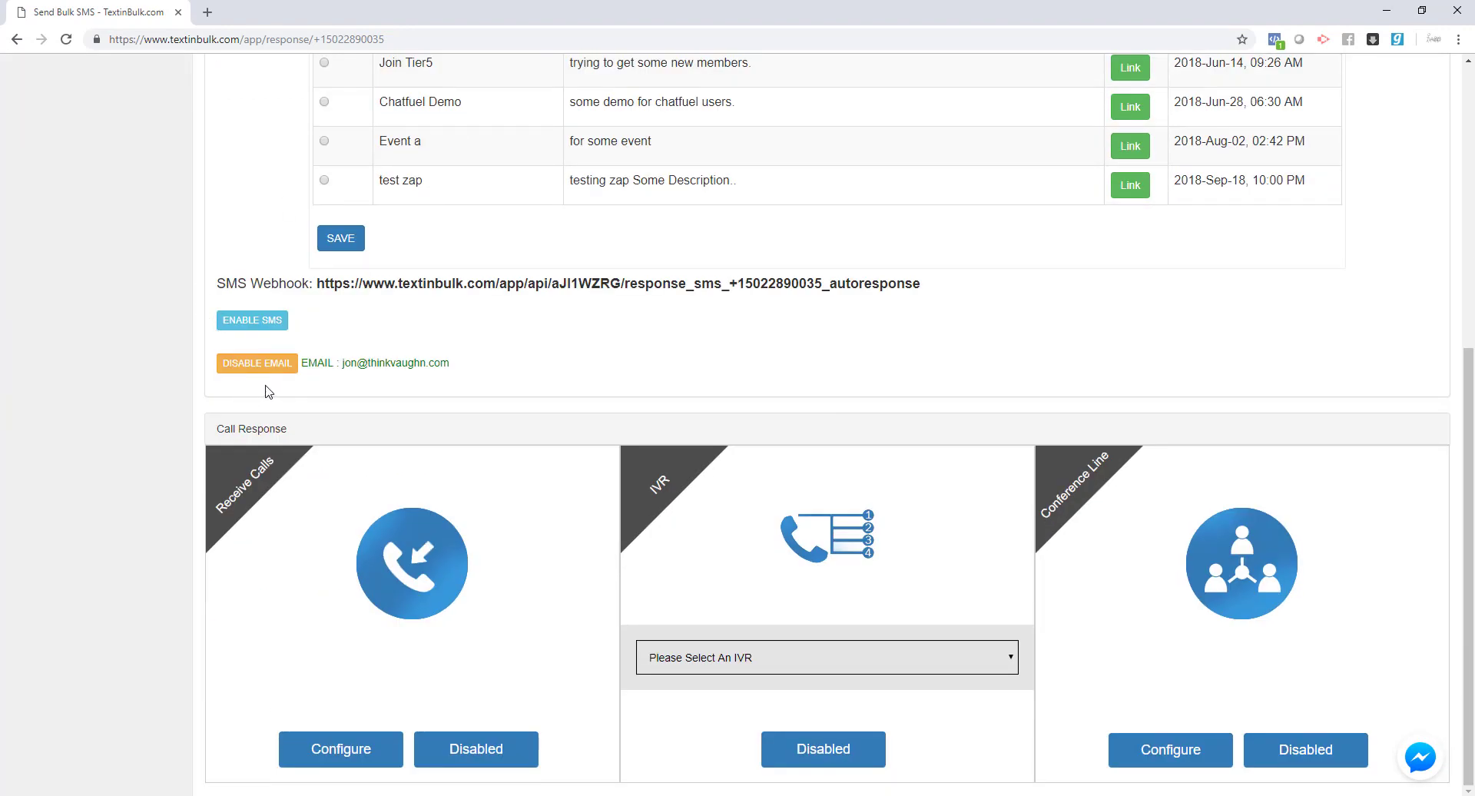
click(257, 363)
- Confirm email notifications are disabled and locate the Call Response section's Receive Calls option
click(745, 463)
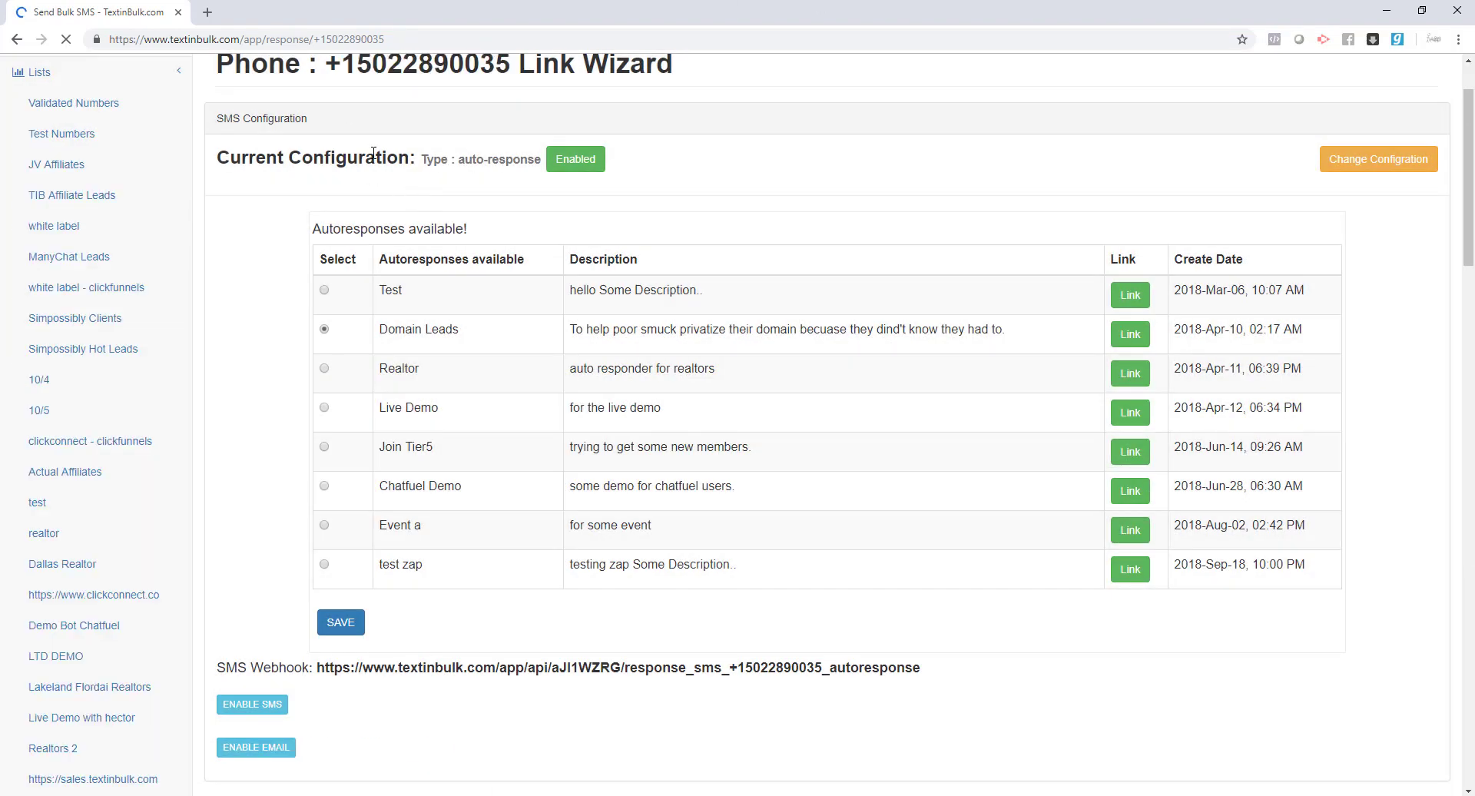
scroll(344, 178, down, 4)
scroll(344, 179, down, 1)
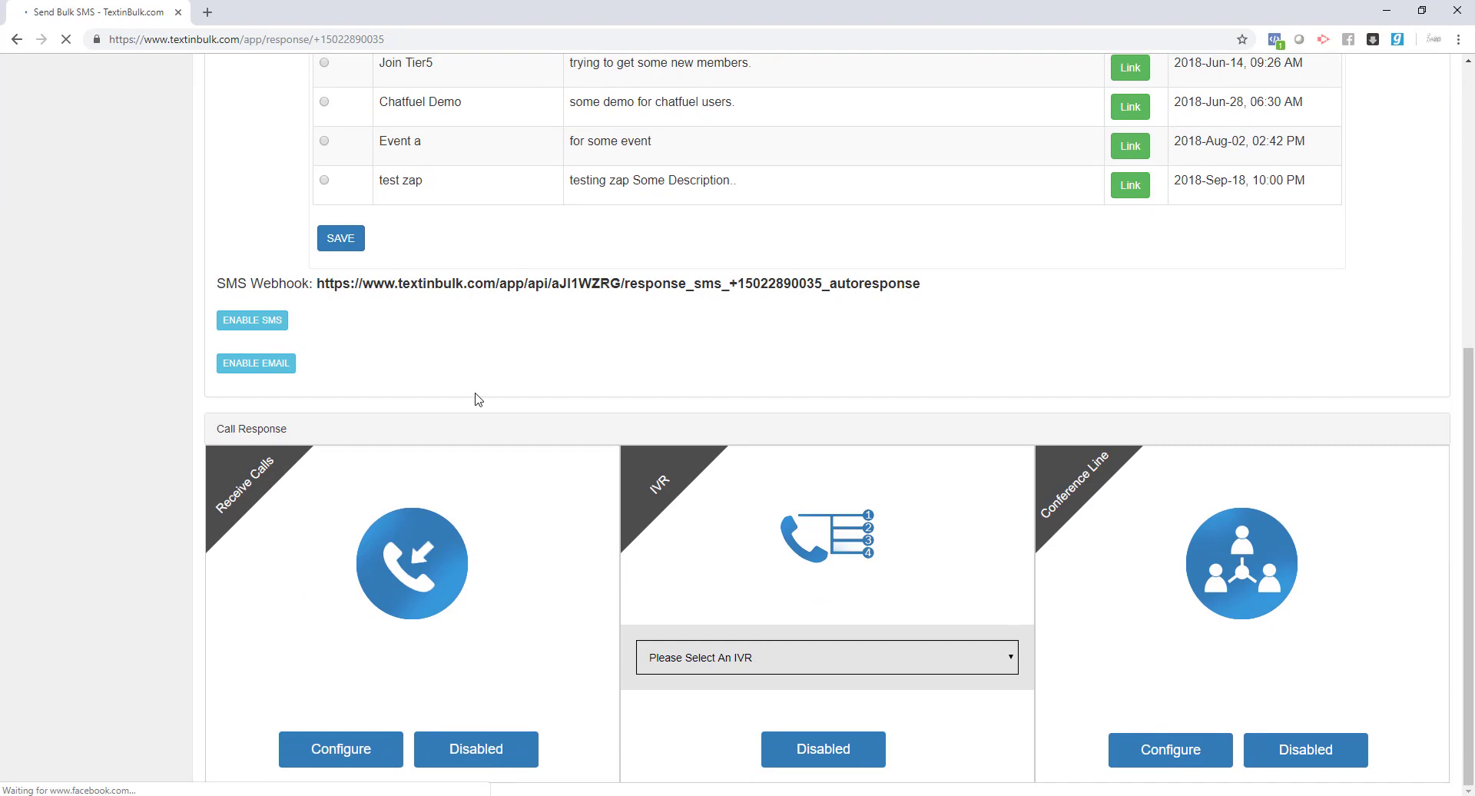
triple_click(296, 431)
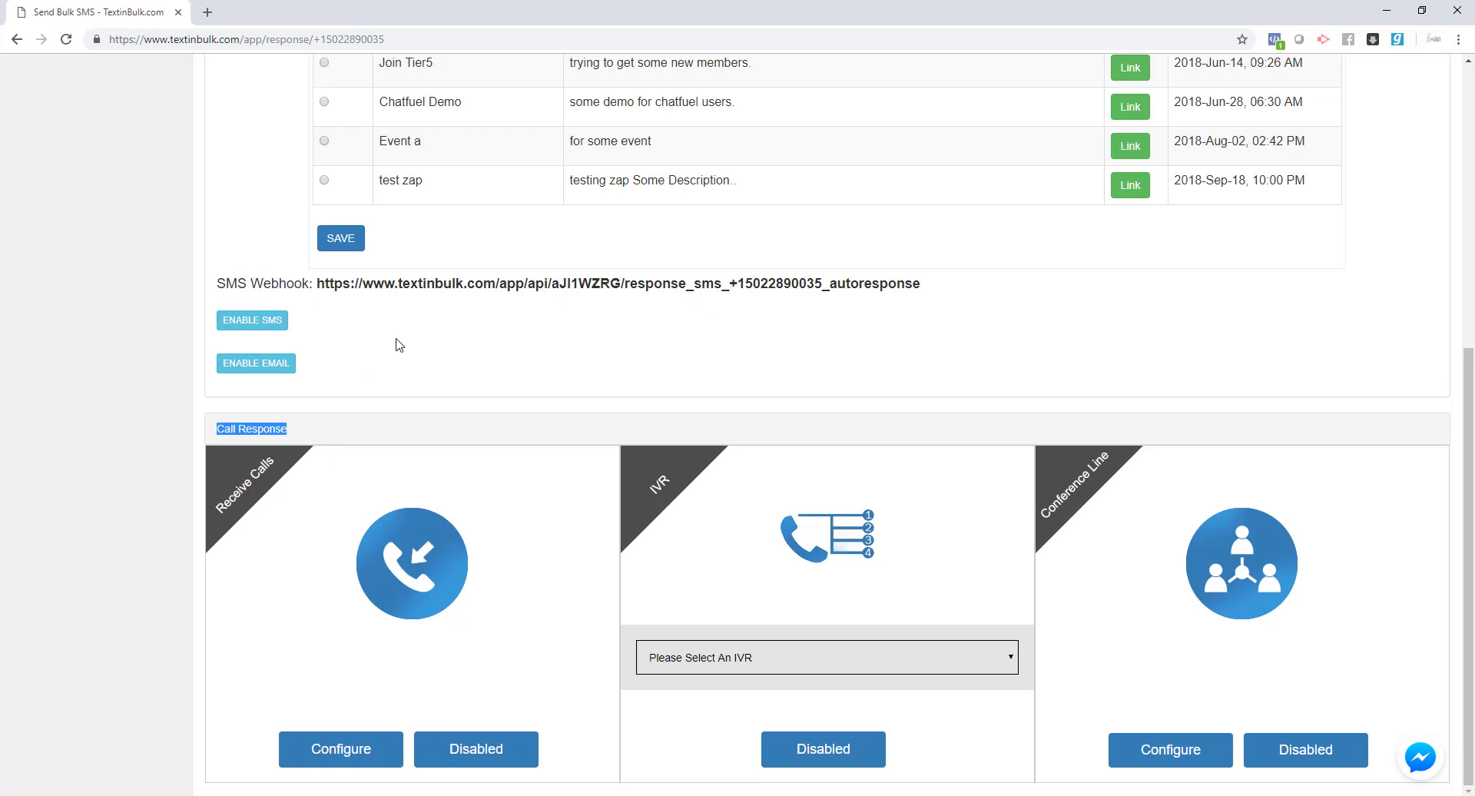
drag(268, 458, 222, 509)
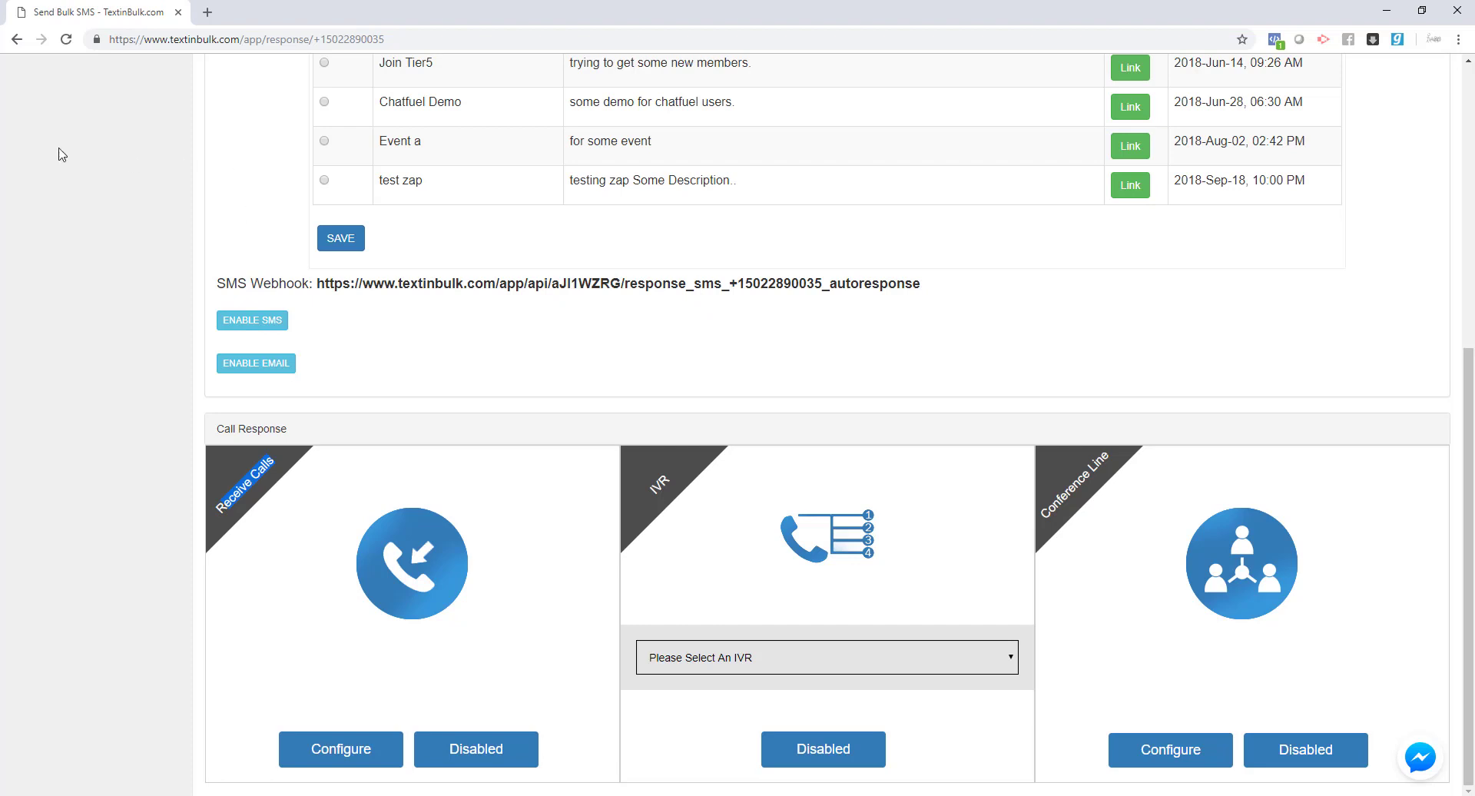
- Enable Receive Calls for the number and acknowledge the default call mapping
click(482, 750)
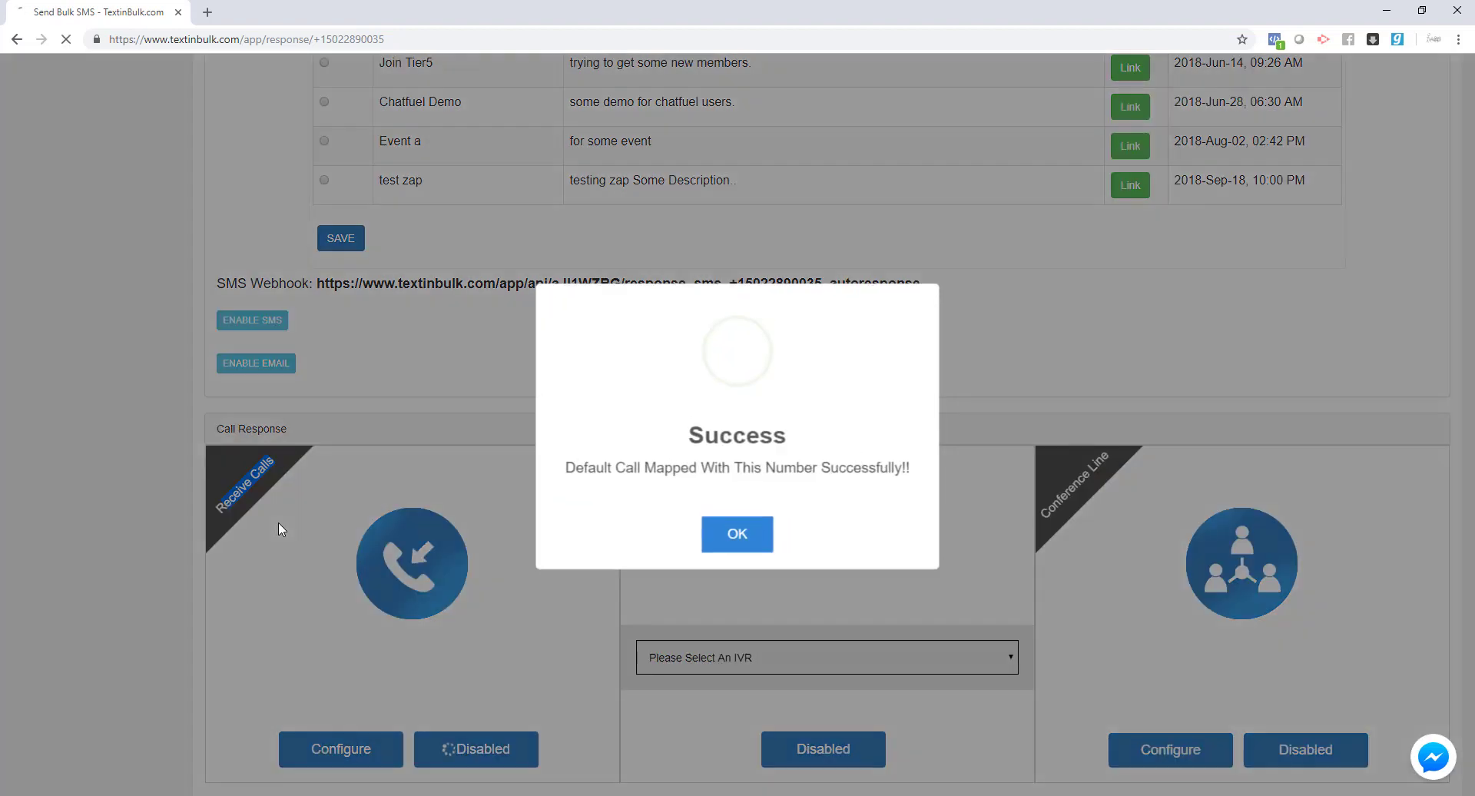
click(739, 533)
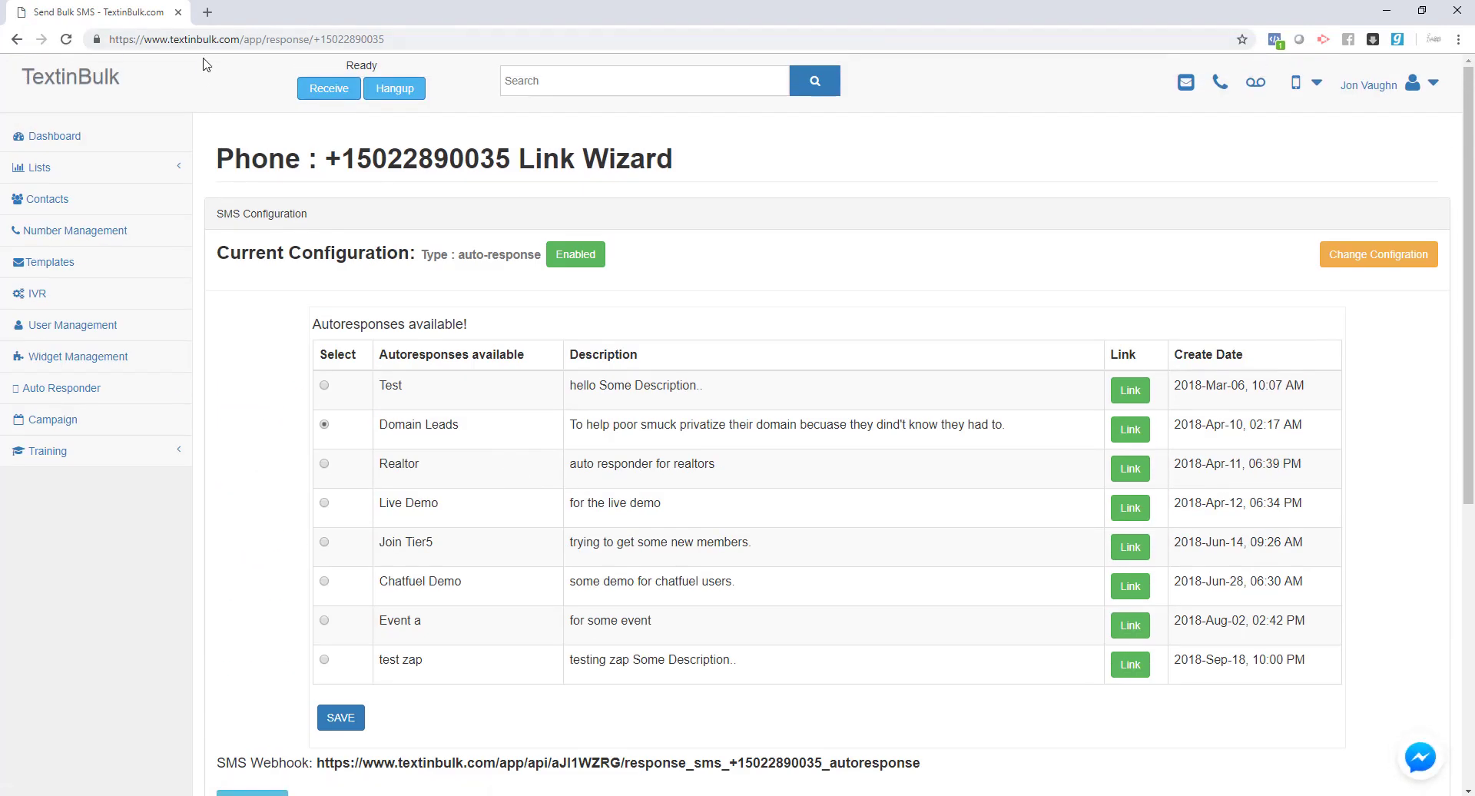
double_click(359, 66)
scroll(500, 210, down, 6)
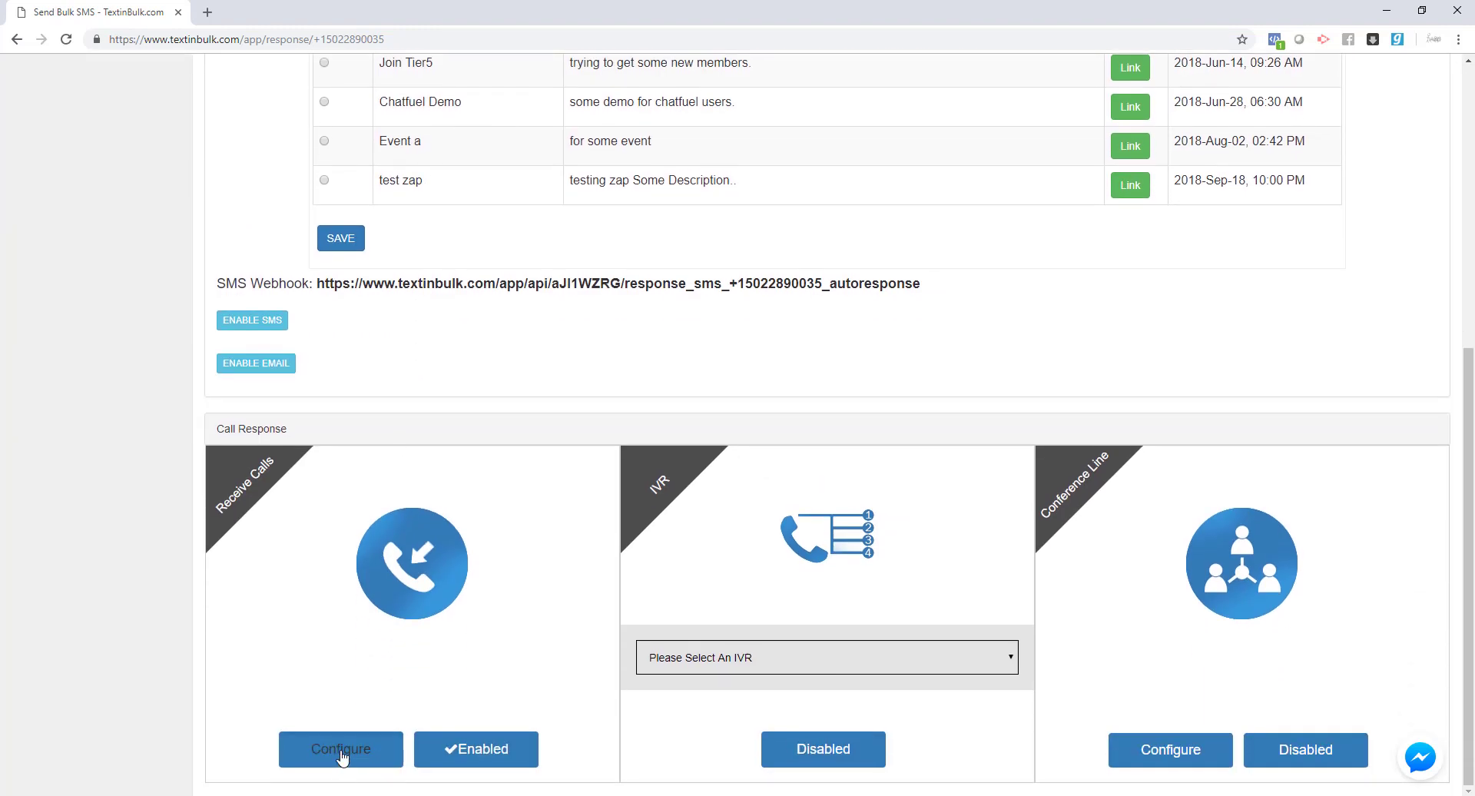
- In the Receive Calls settings, try the voicemail options and add a saved number to call forwarding
click(343, 753)
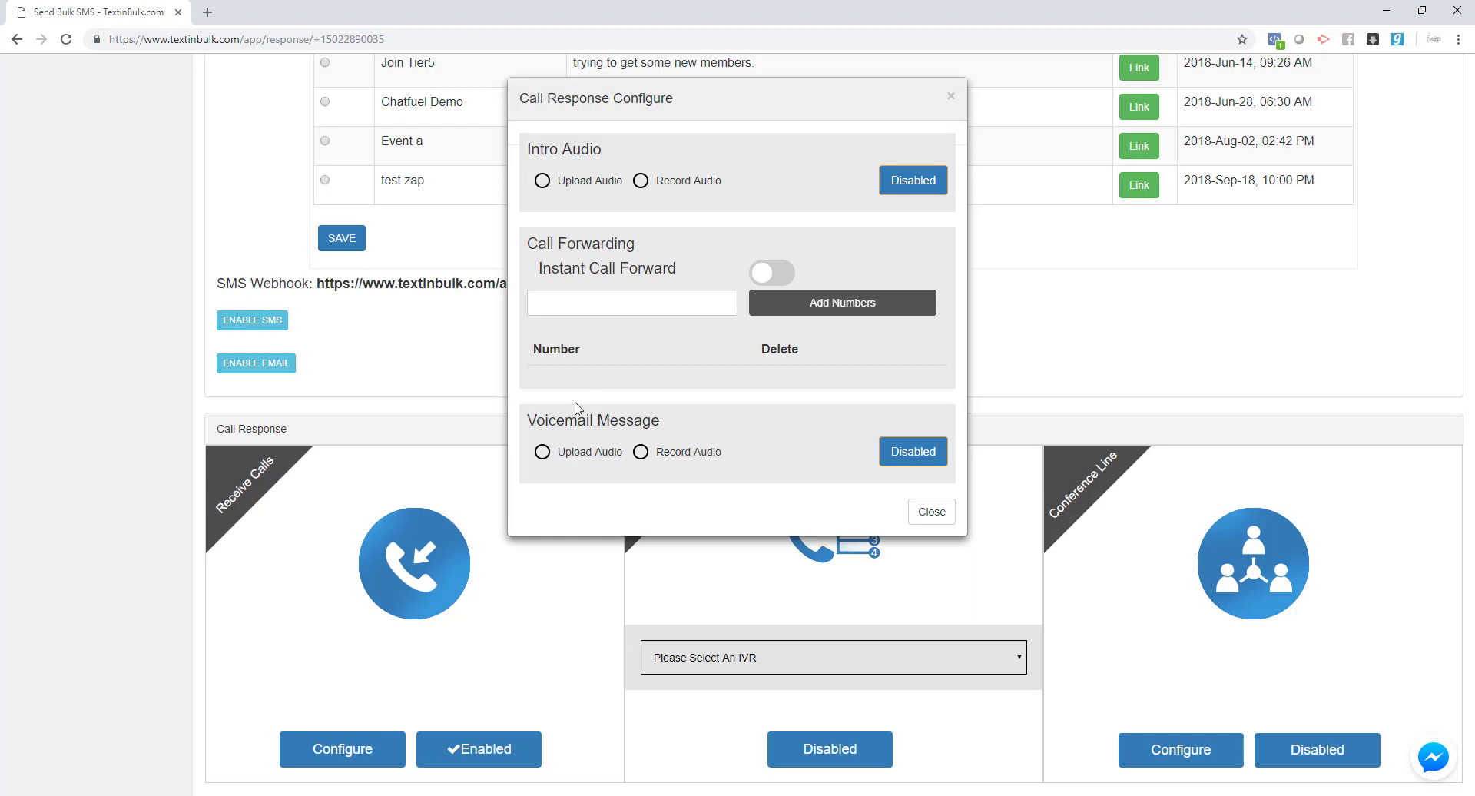
click(543, 452)
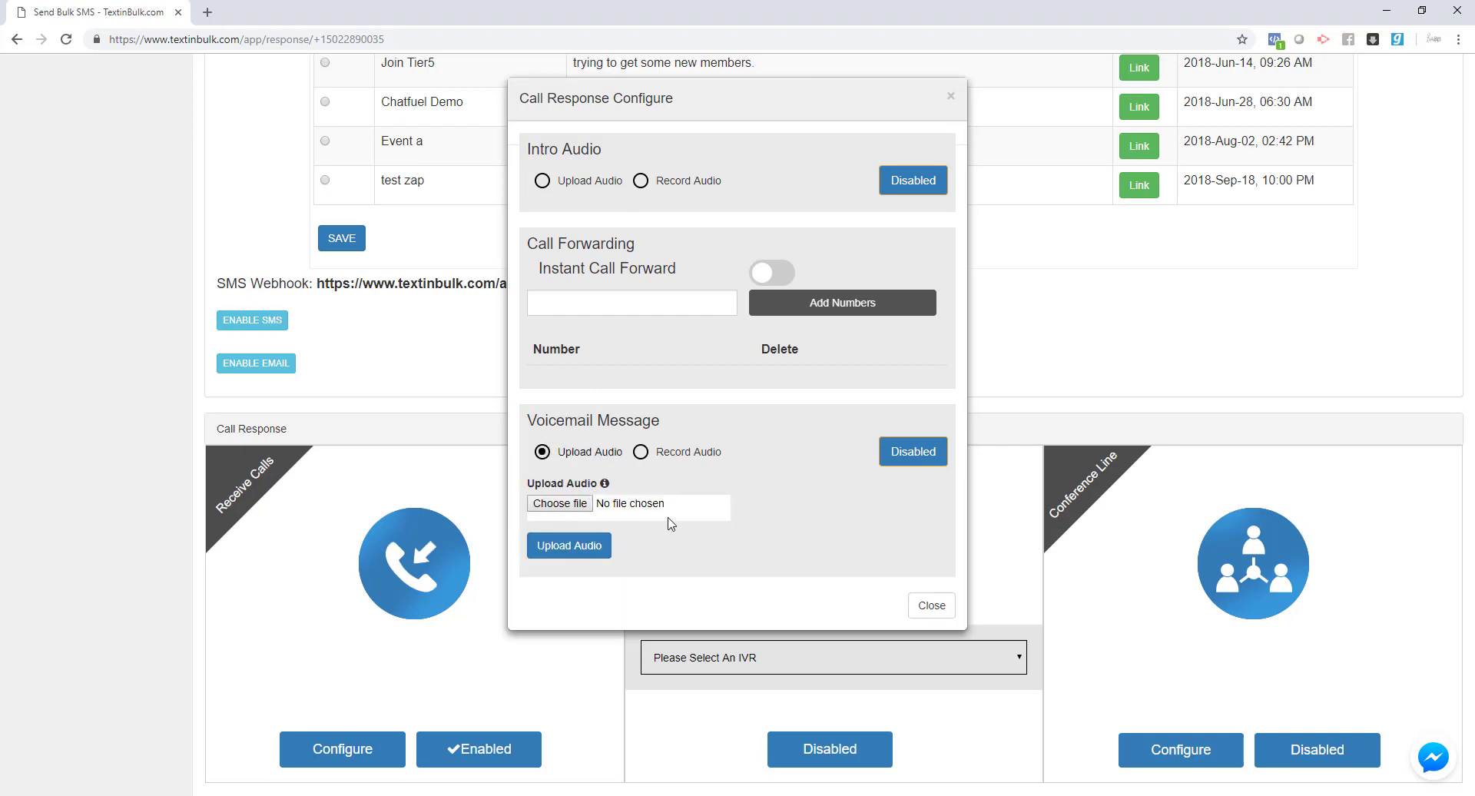
click(644, 453)
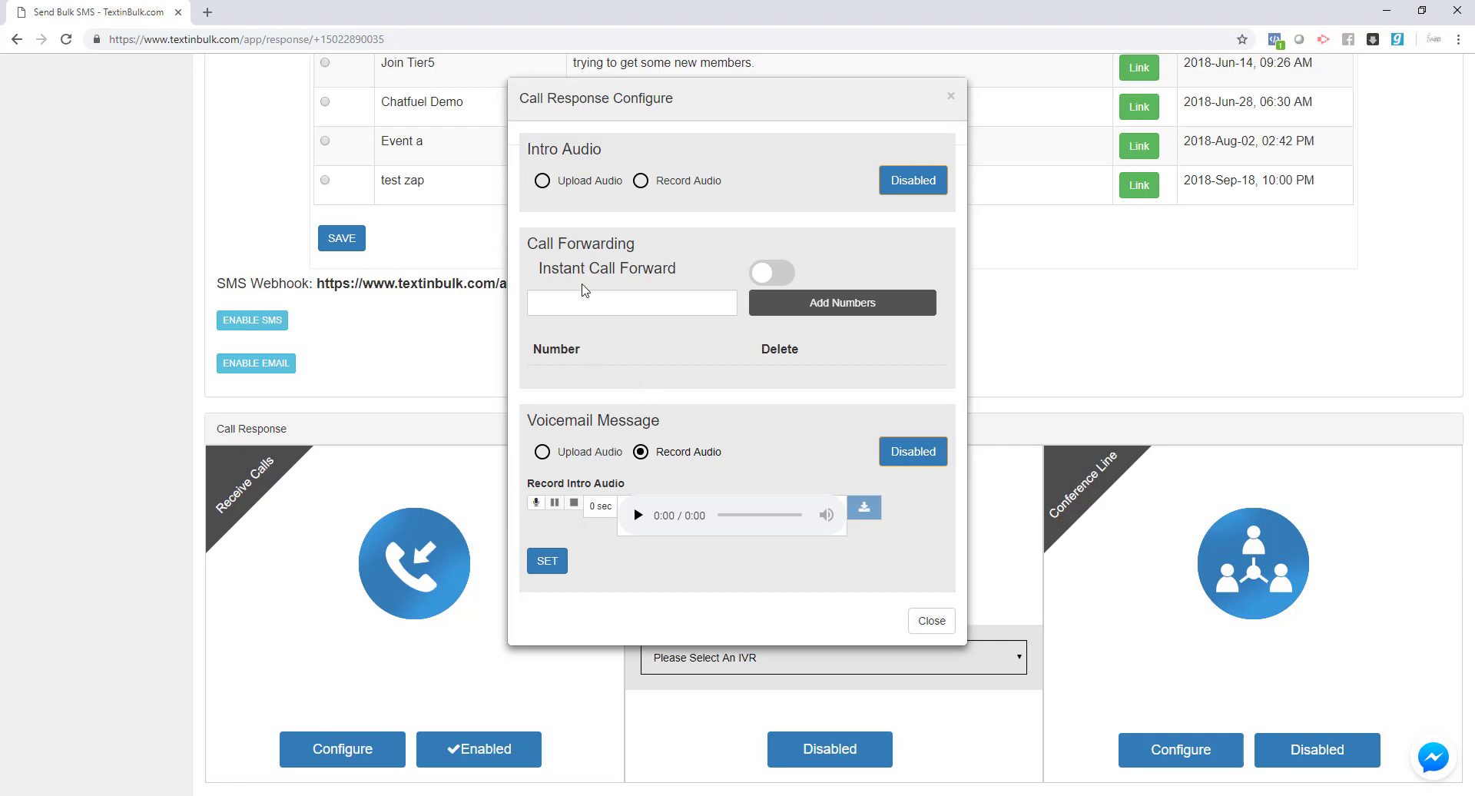
click(591, 300)
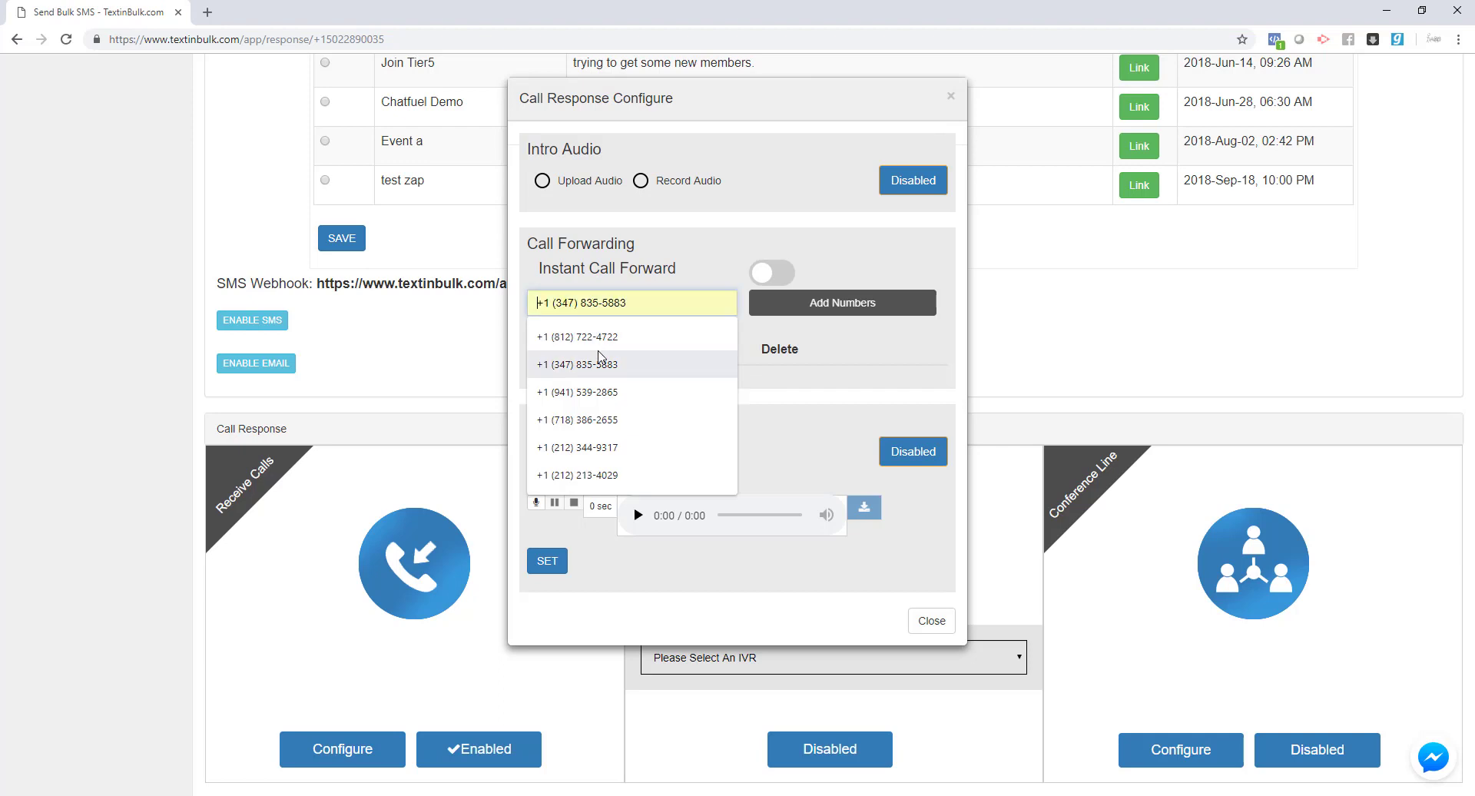
click(601, 338)
click(796, 308)
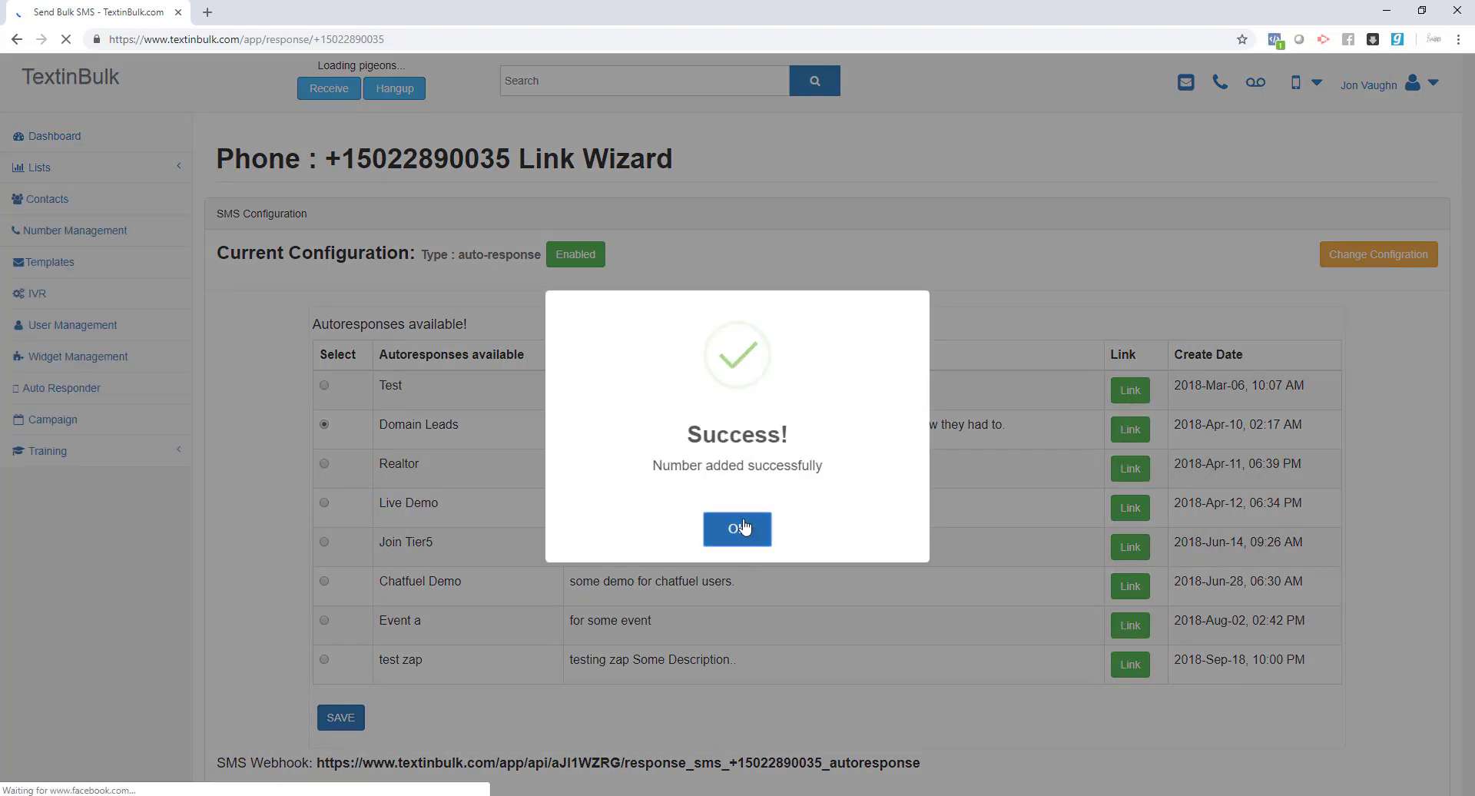
click(738, 527)
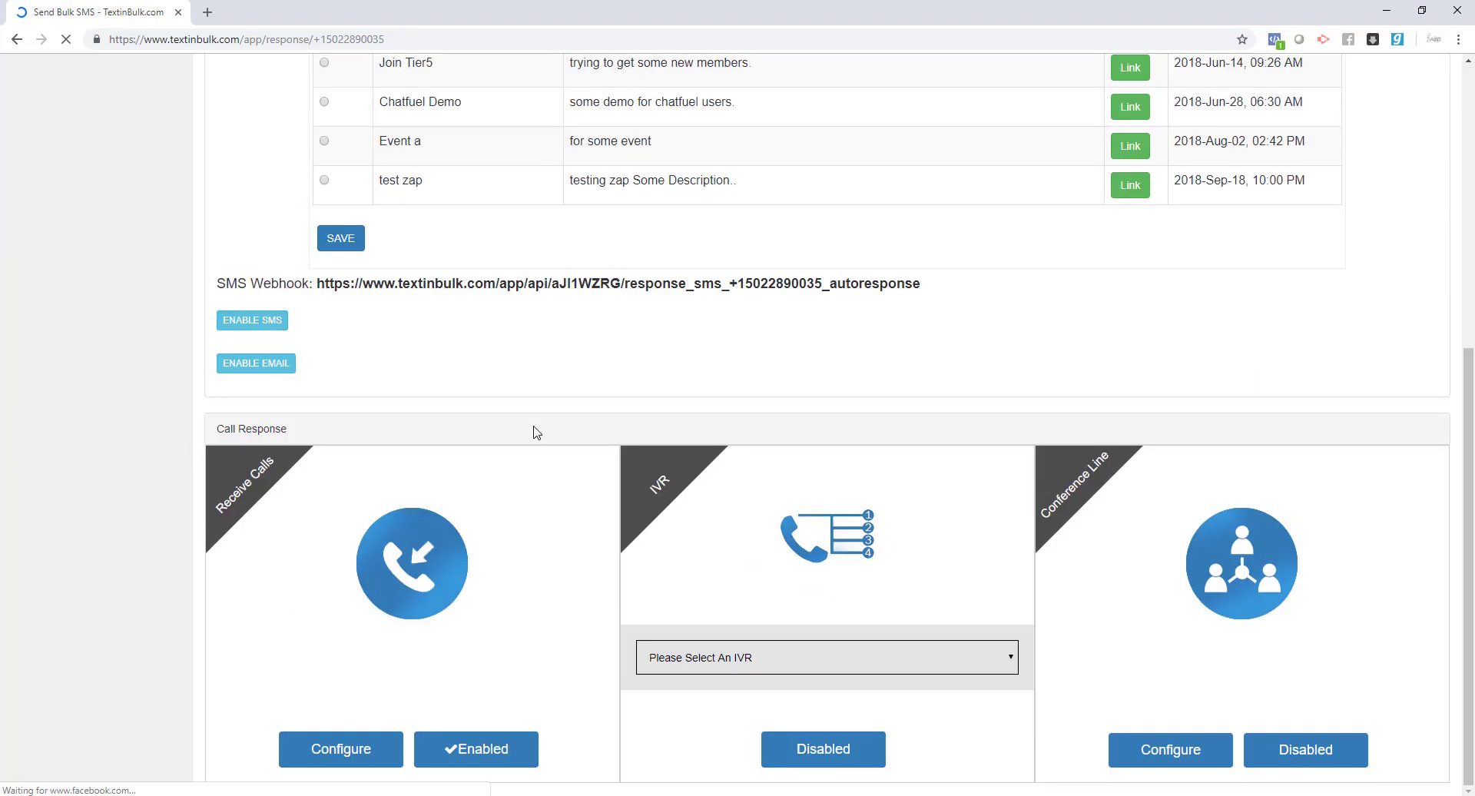
- Reopen the Receive Calls settings to check the forwarding number against the heading number
click(327, 757)
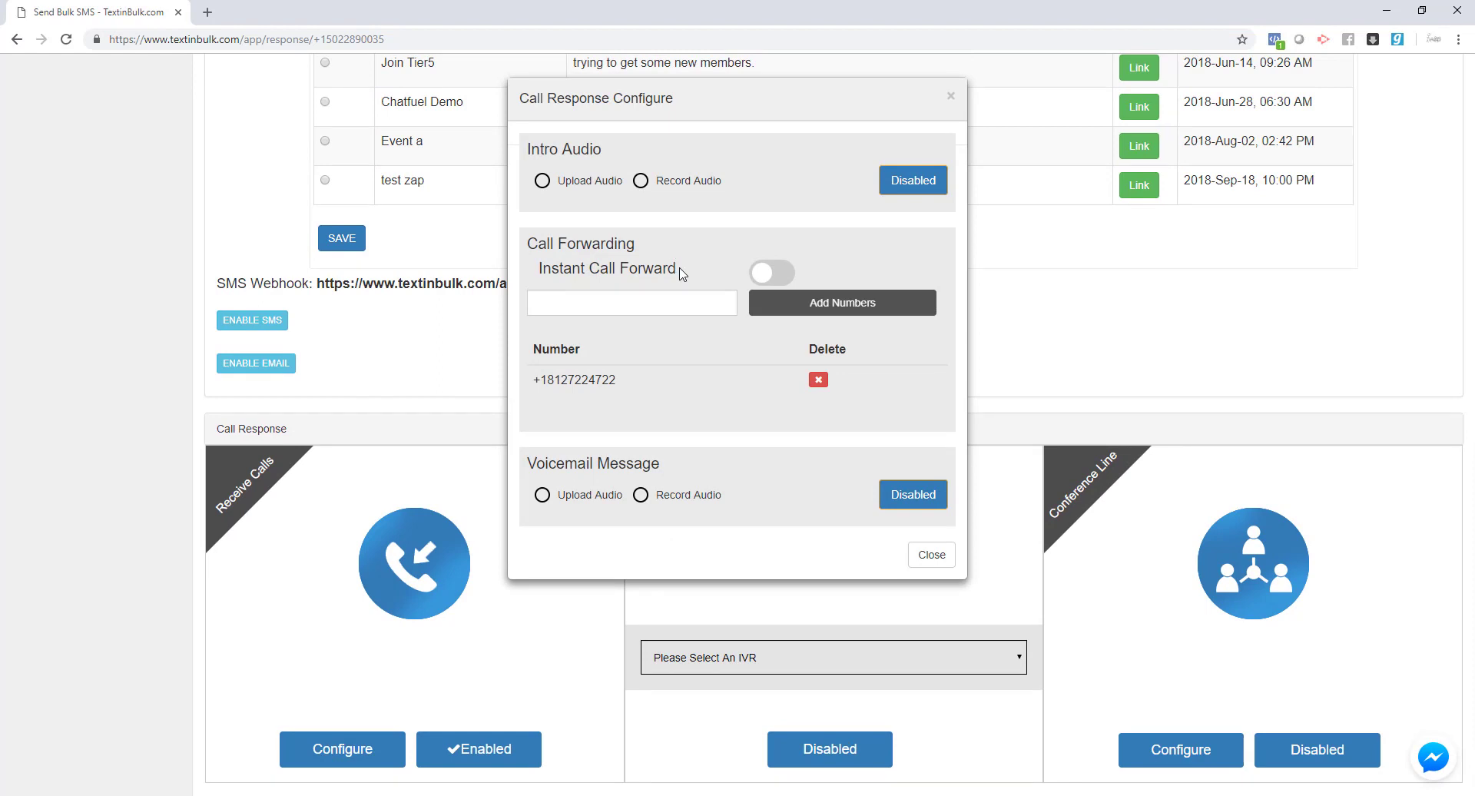
drag(623, 380, 547, 382)
click(430, 382)
scroll(441, 363, up, 6)
double_click(428, 159)
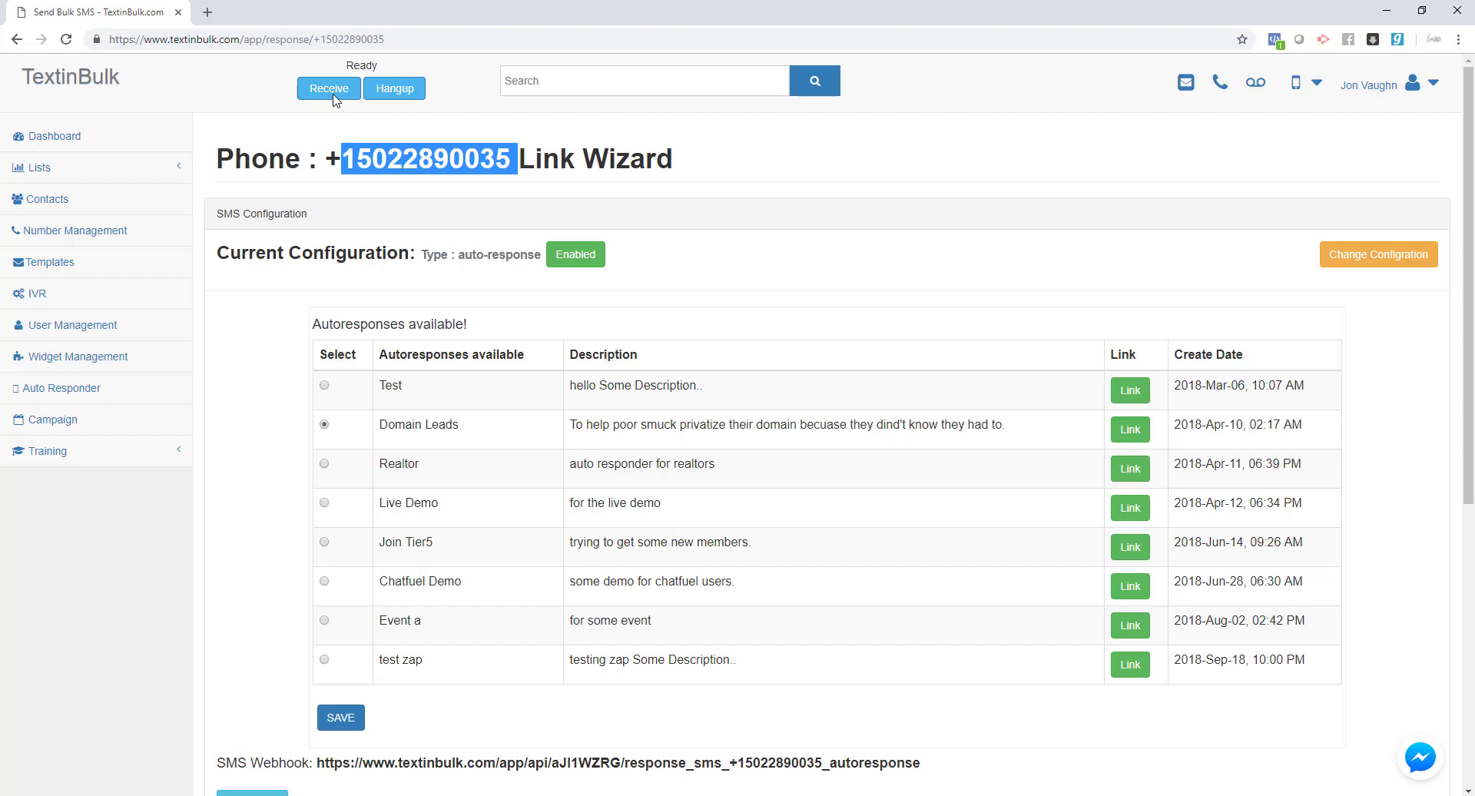
click(509, 166)
drag(509, 166, 364, 167)
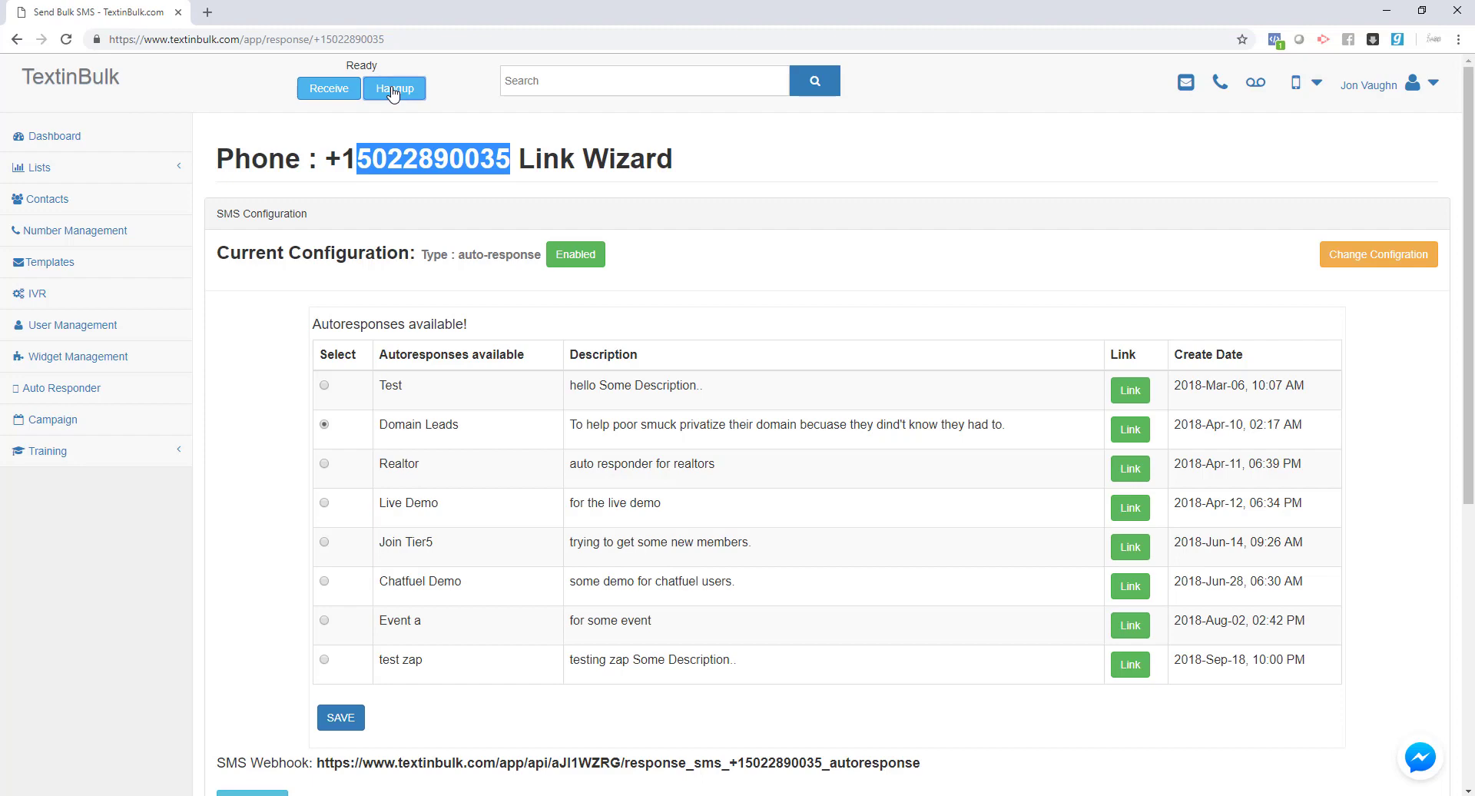
- Recheck the listed forwarding number, close the settings, and scroll back down to Call Response
scroll(372, 712, down, 6)
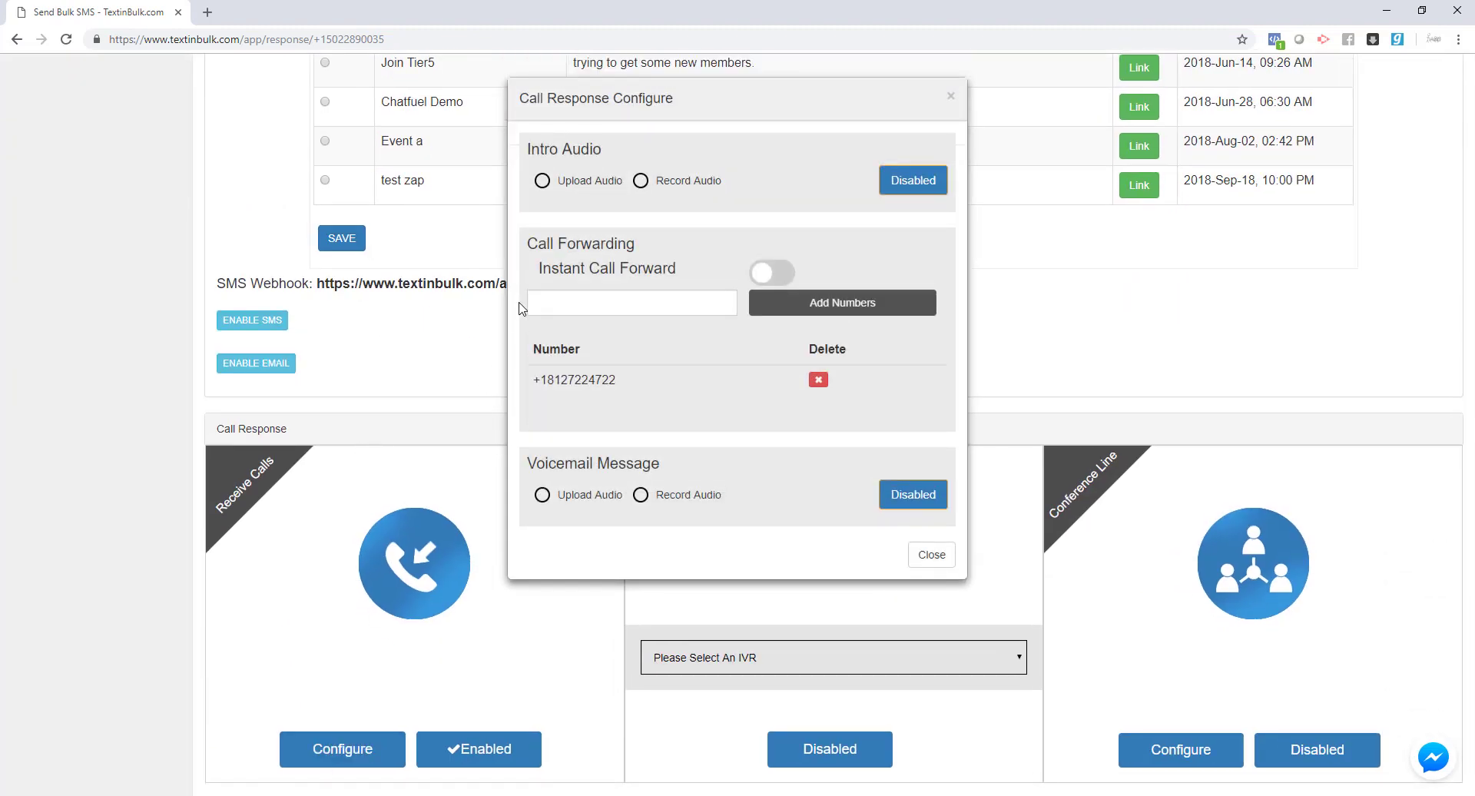
drag(616, 380, 547, 382)
click(643, 388)
drag(634, 388, 551, 381)
click(164, 362)
scroll(225, 168, up, 6)
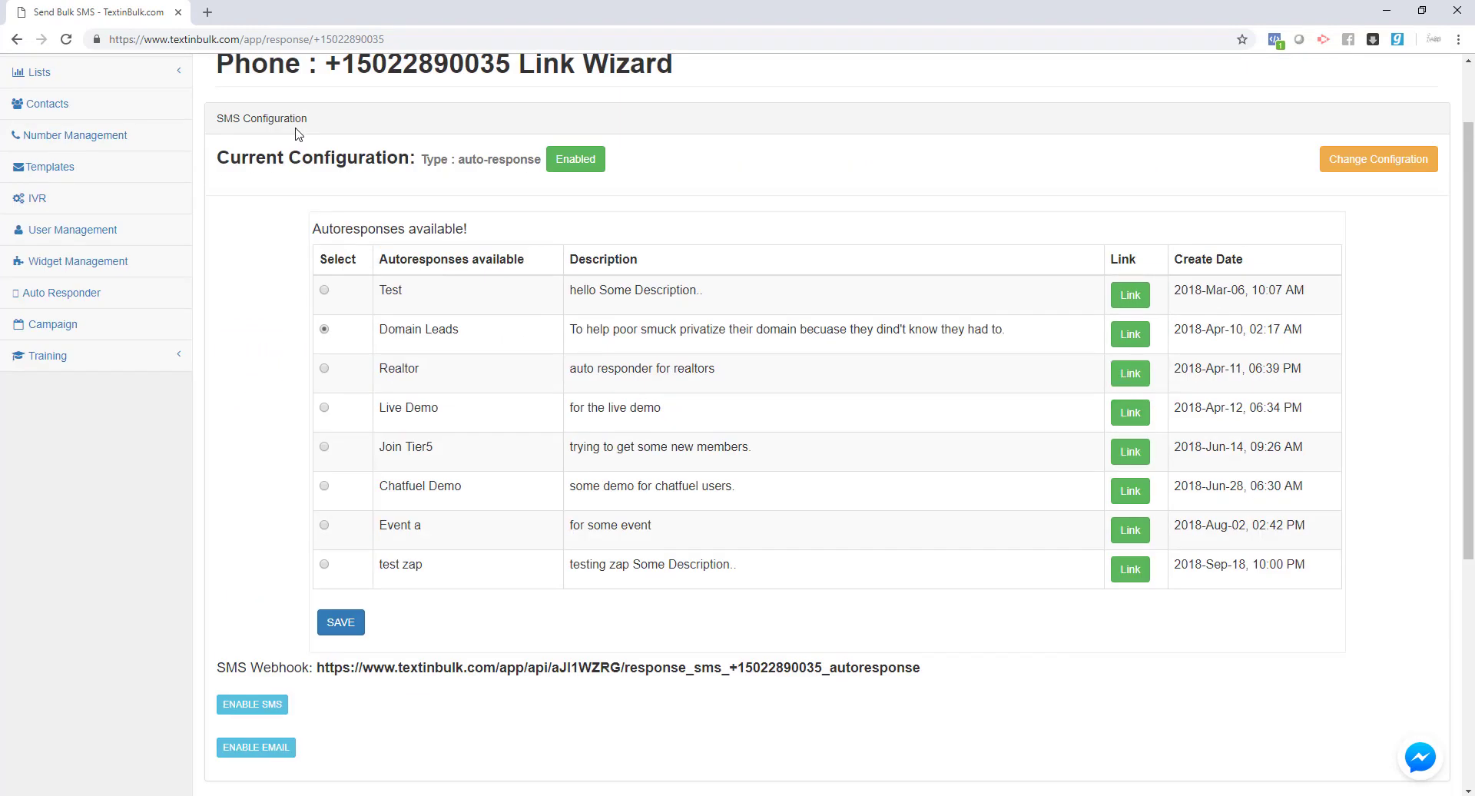
drag(516, 162, 355, 162)
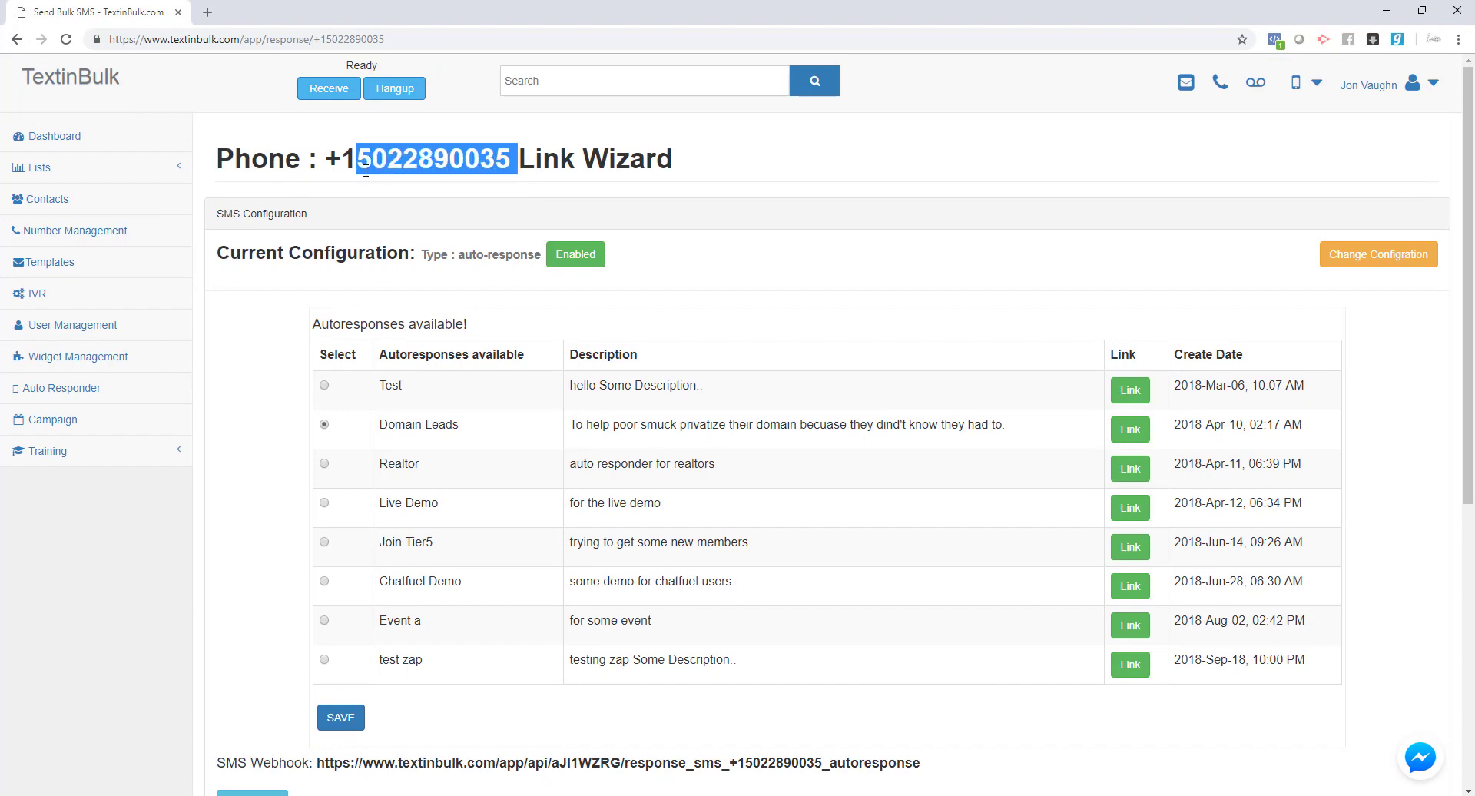
click(415, 228)
scroll(414, 246, down, 5)
scroll(413, 253, down, 2)
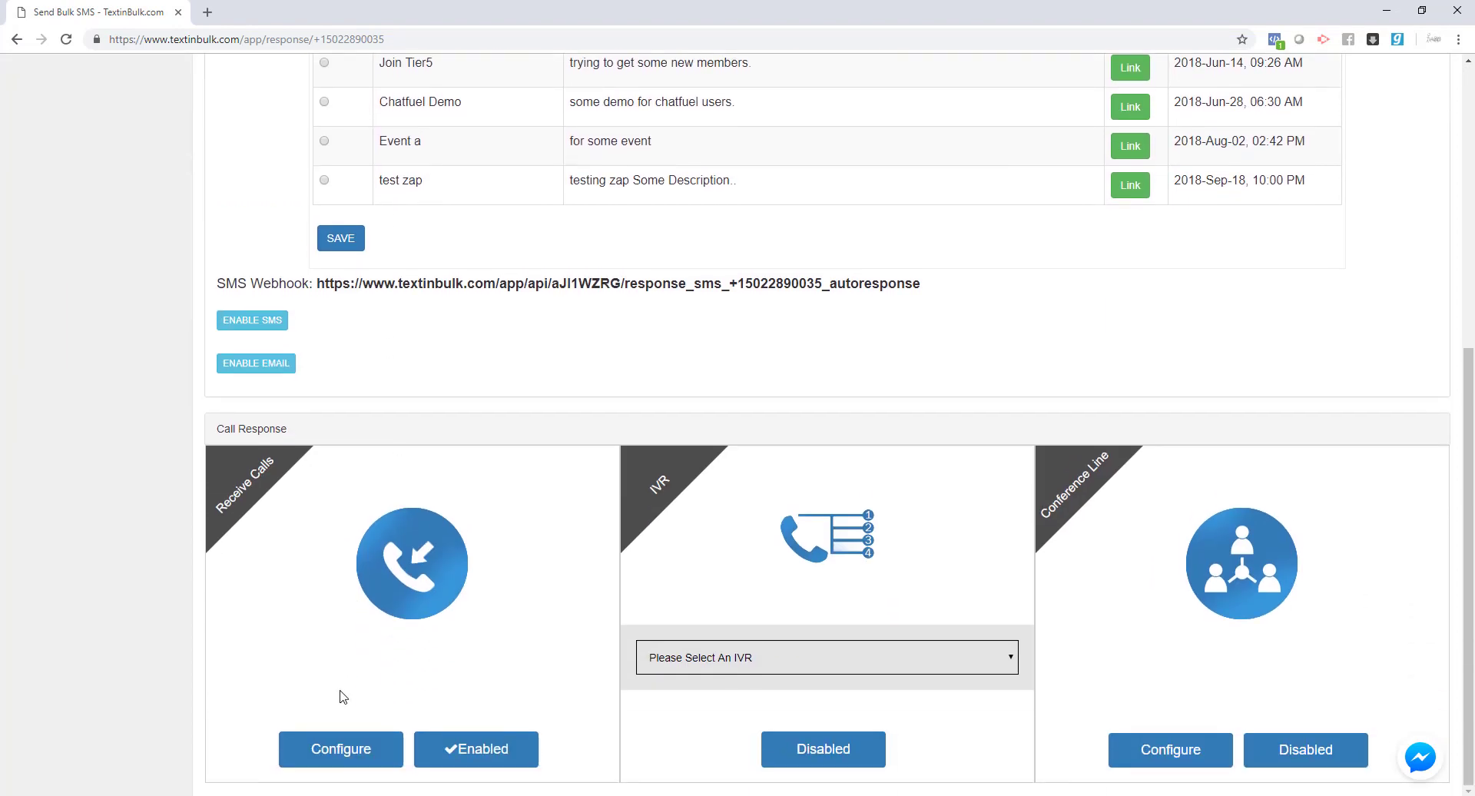
- Turn on Instant Call Forward and add a second saved number to the forwarding list
click(328, 752)
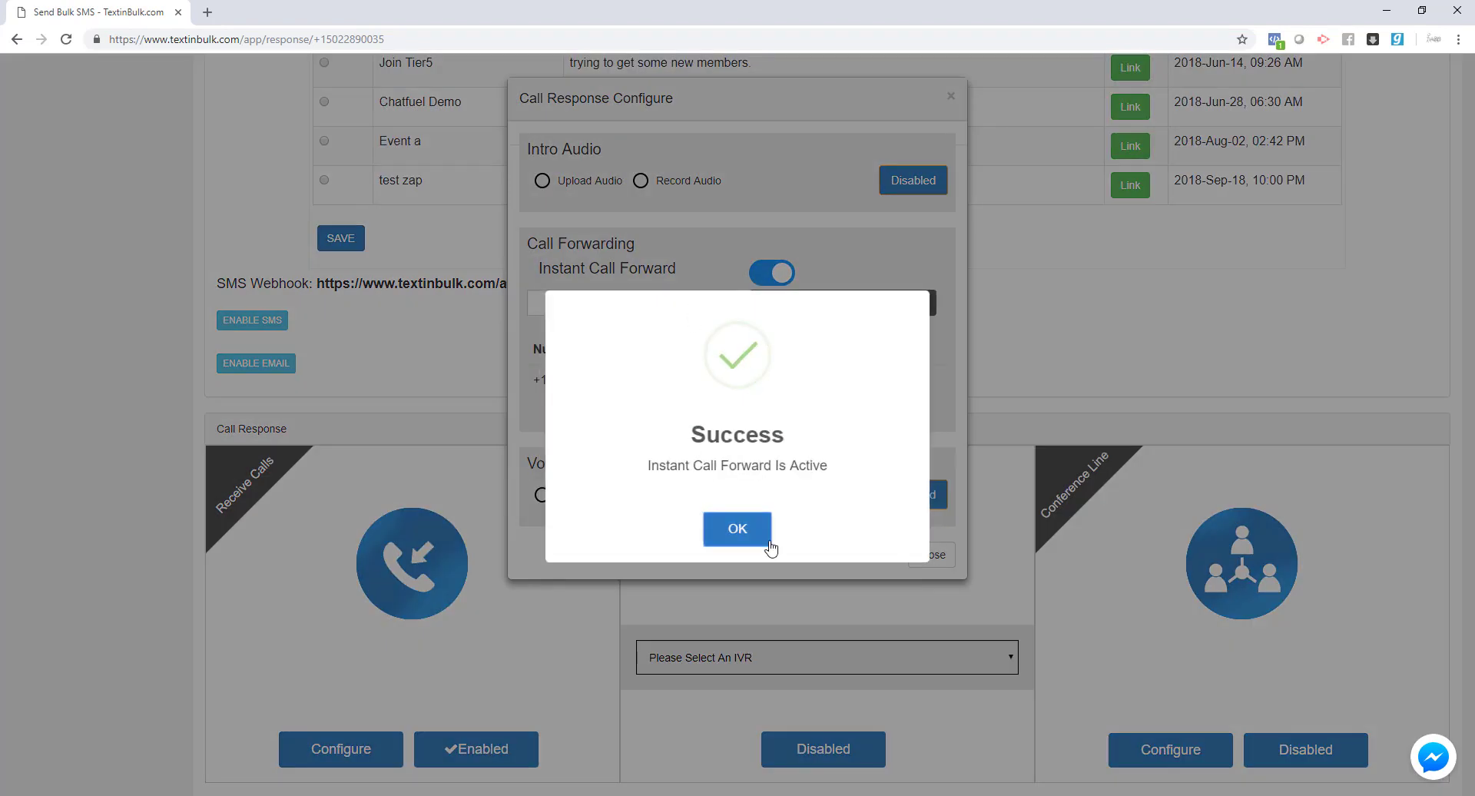
click(761, 538)
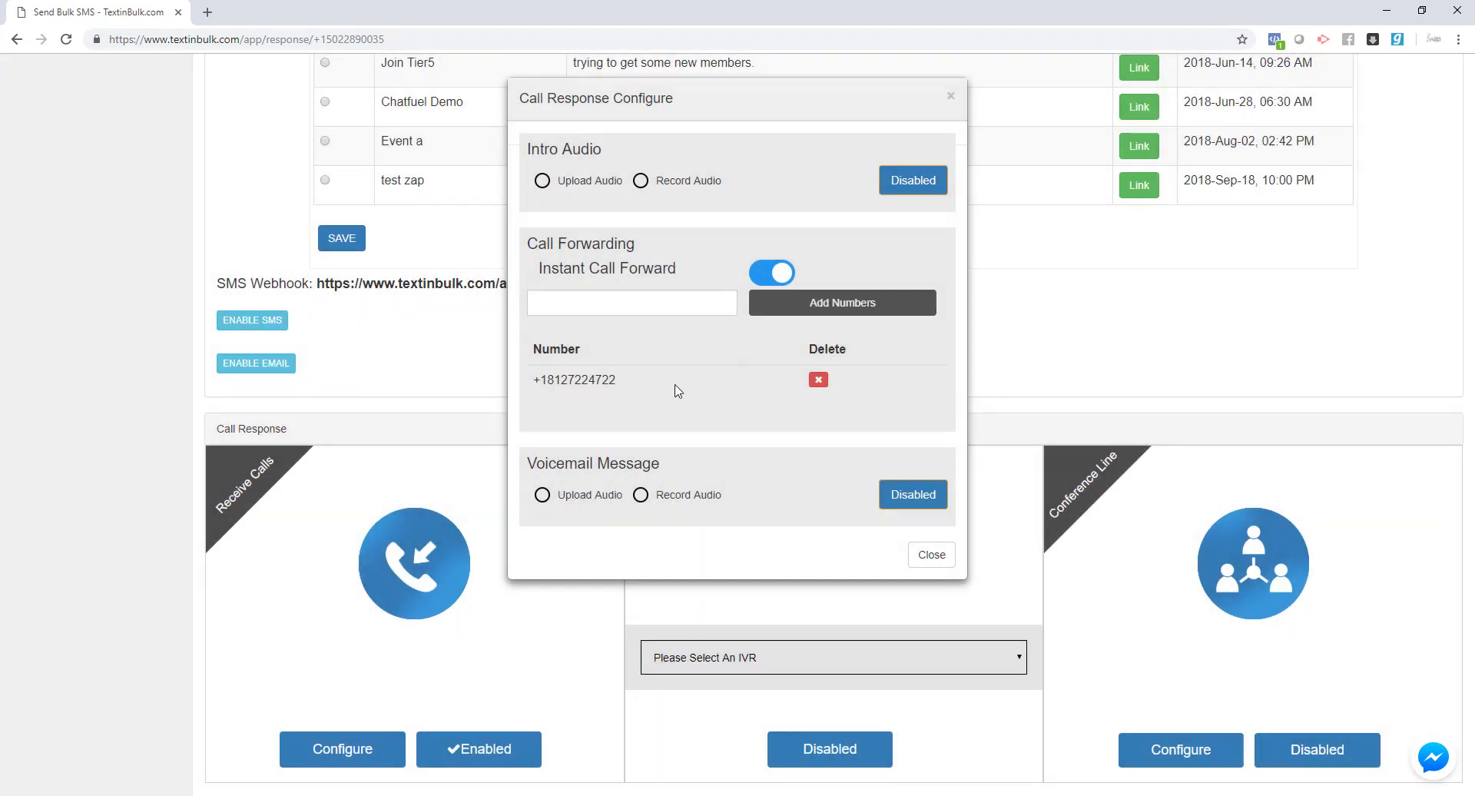
drag(550, 382, 619, 388)
click(593, 409)
click(661, 316)
click(636, 358)
click(812, 307)
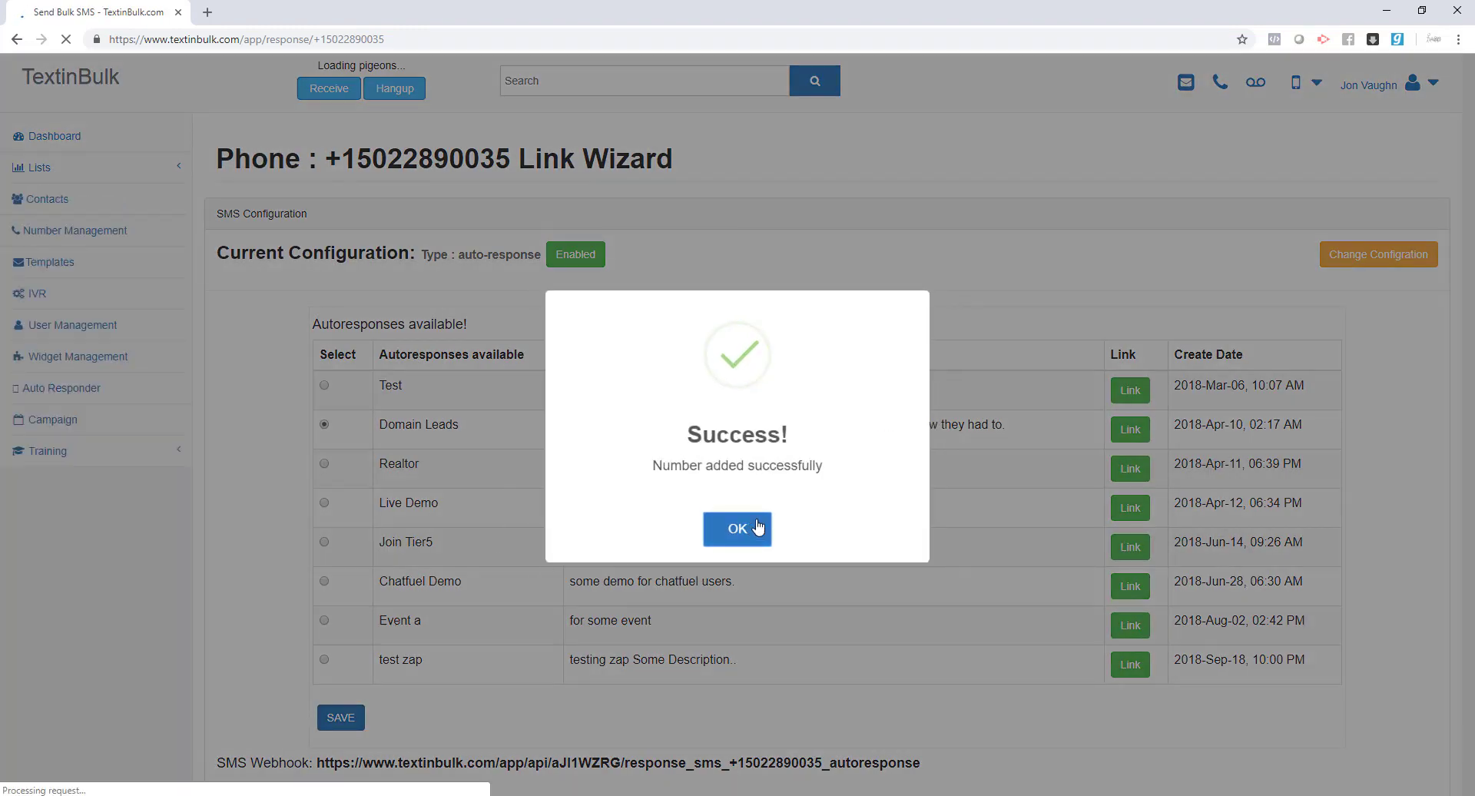
click(749, 531)
- Reopen the call forwarding settings to review the first forwarding number
scroll(253, 730, down, 5)
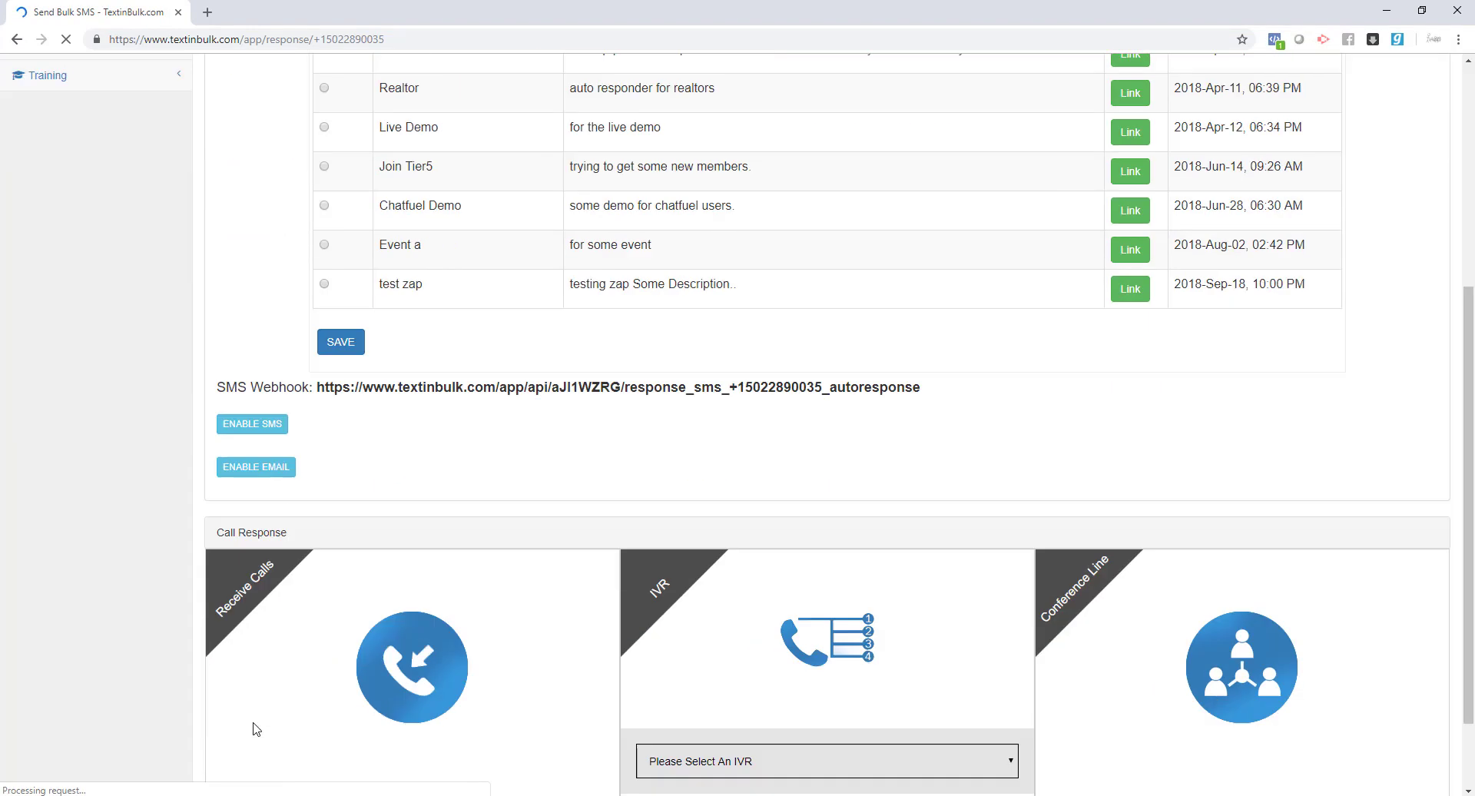
scroll(292, 747, down, 1)
click(308, 744)
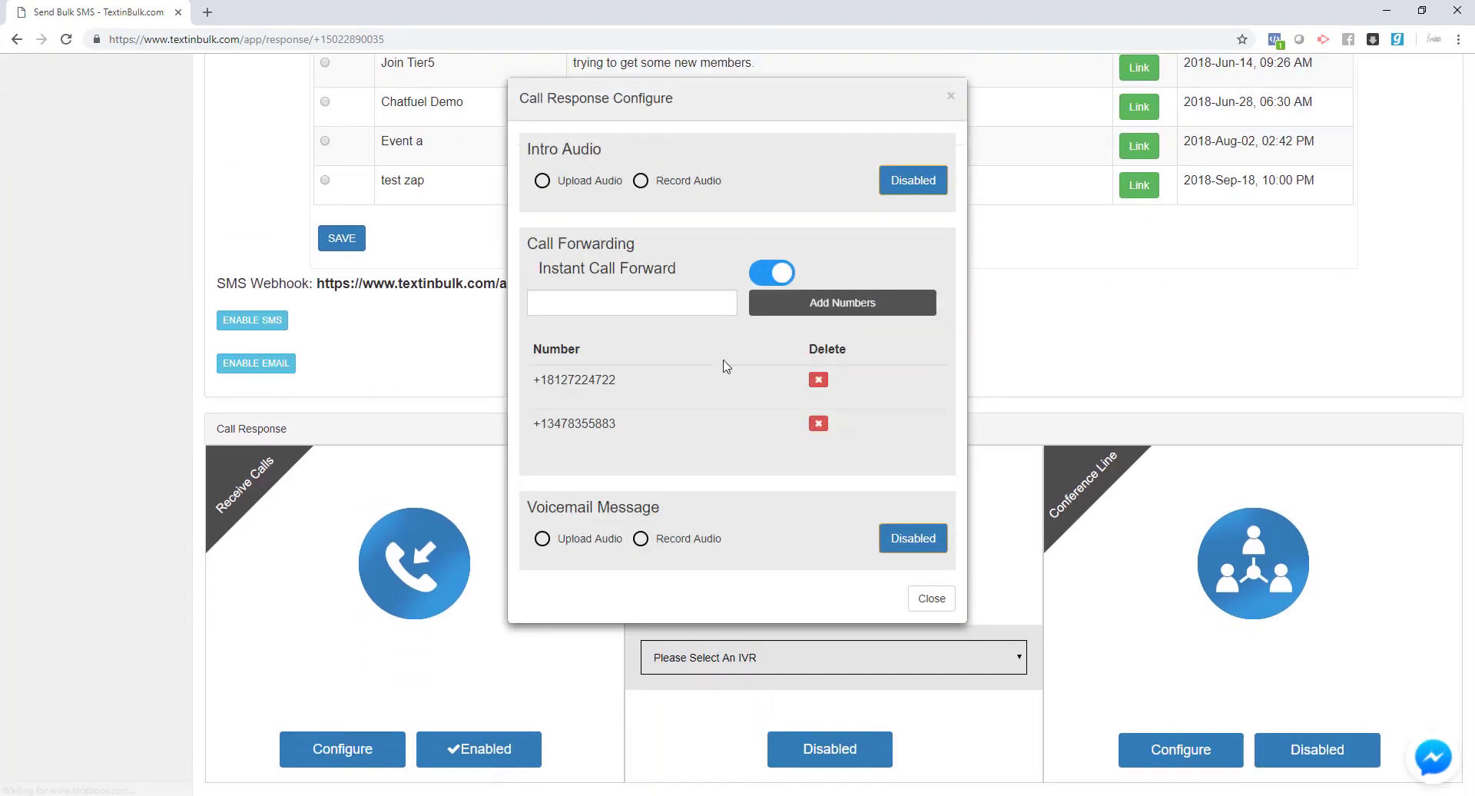
drag(542, 381, 659, 377)
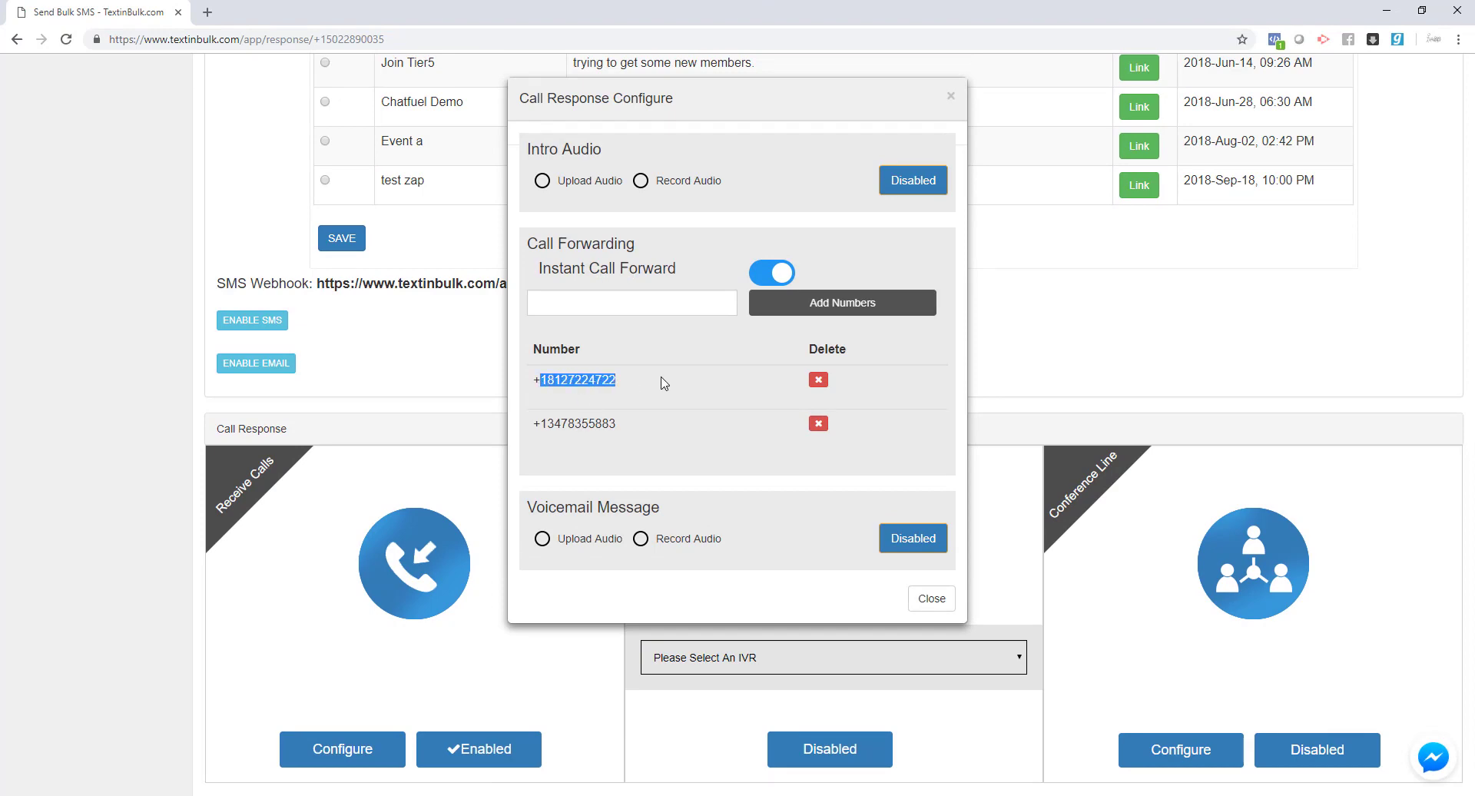
click(560, 435)
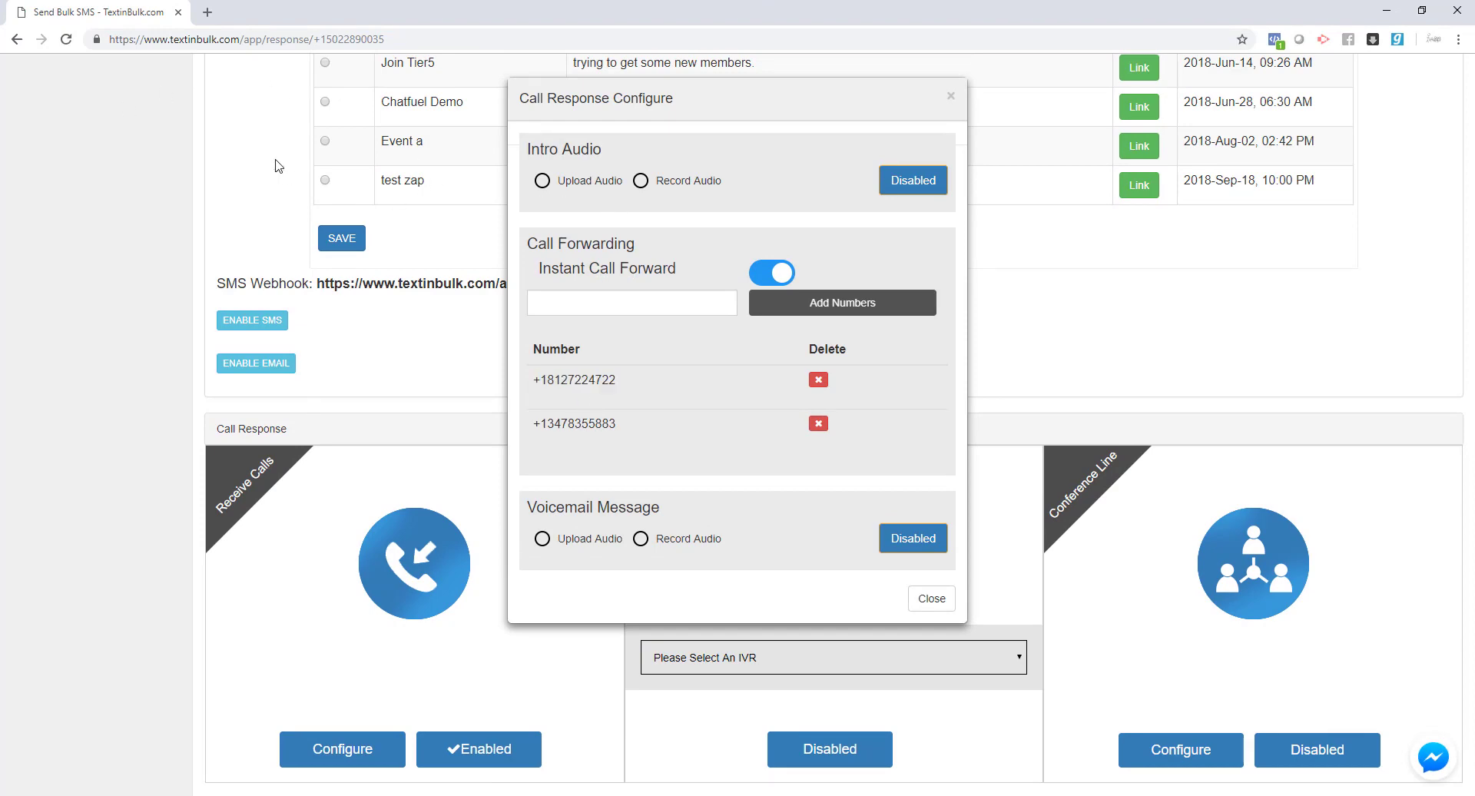
click(283, 167)
scroll(368, 148, up, 6)
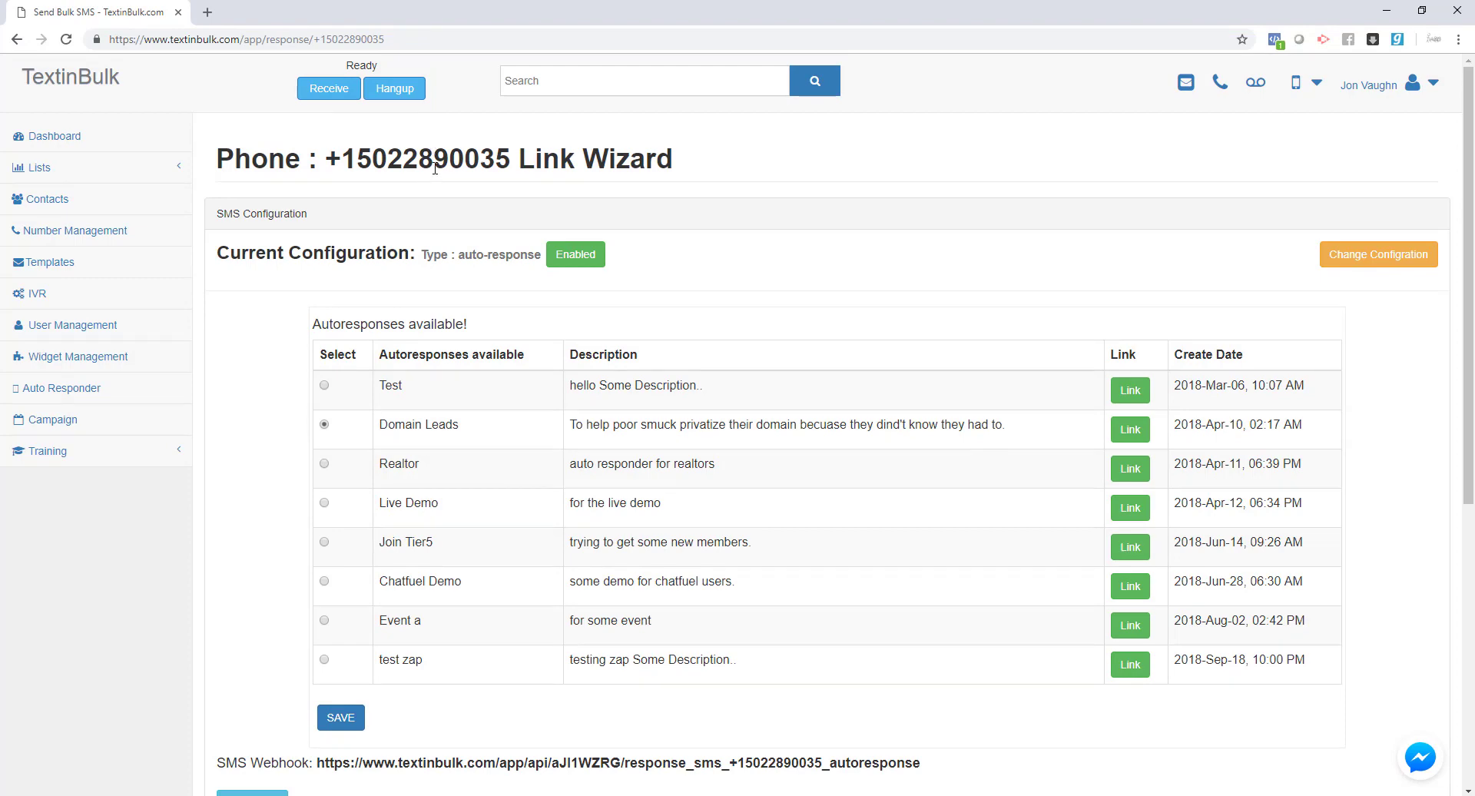
double_click(439, 163)
scroll(445, 238, down, 6)
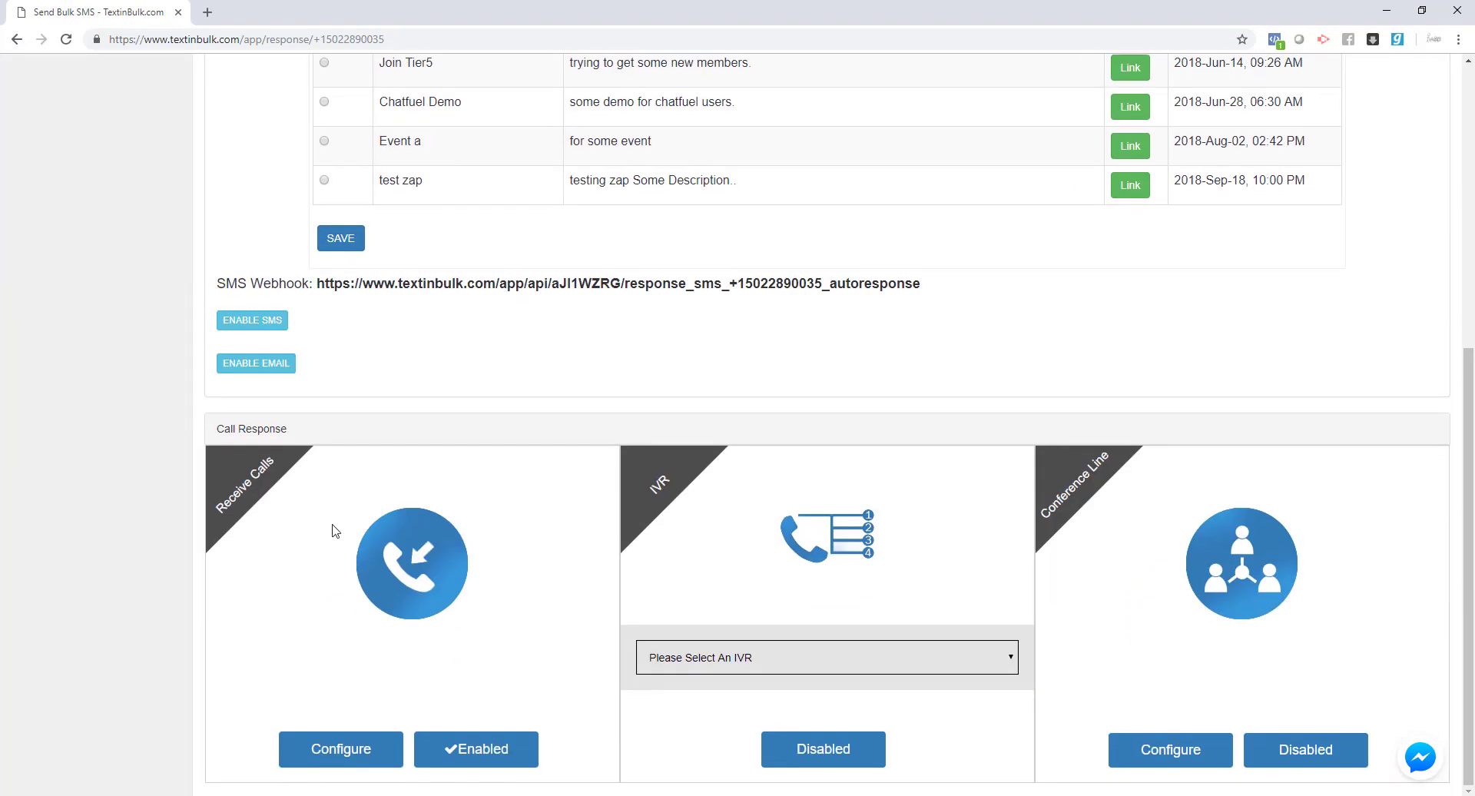
- Confirm both forwarding numbers are listed, then close the call forwarding settings
click(332, 748)
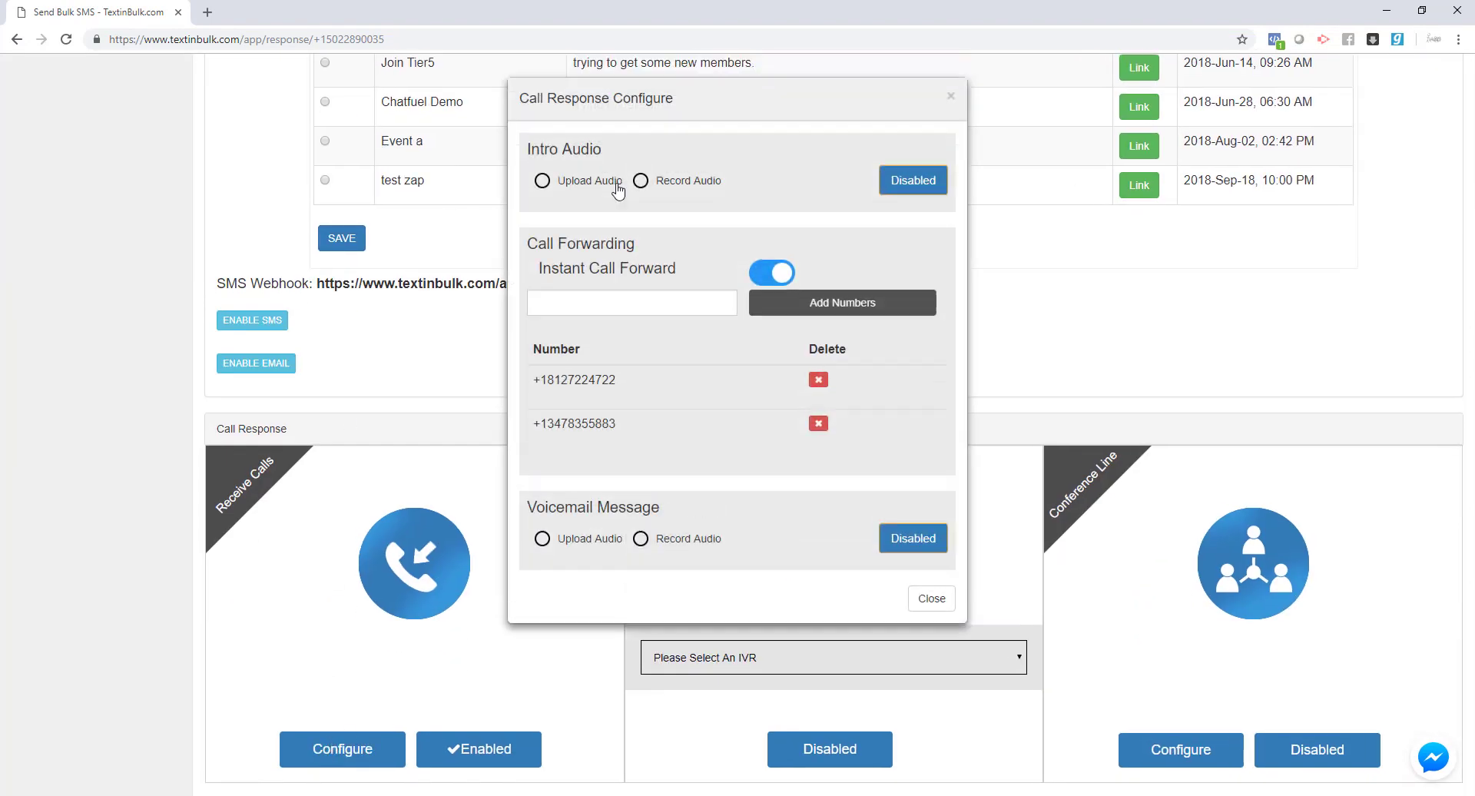
click(590, 309)
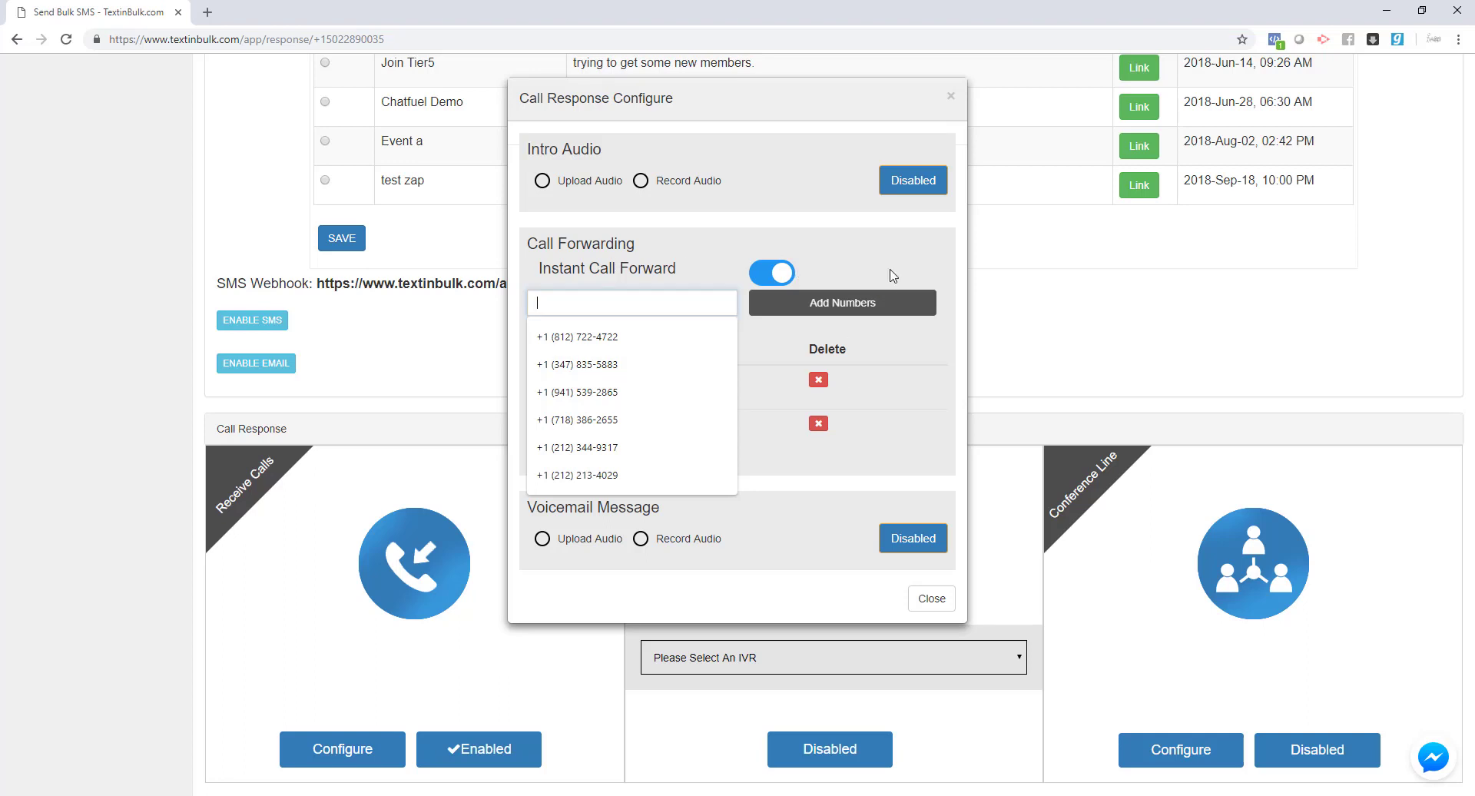
click(737, 359)
drag(616, 381, 560, 382)
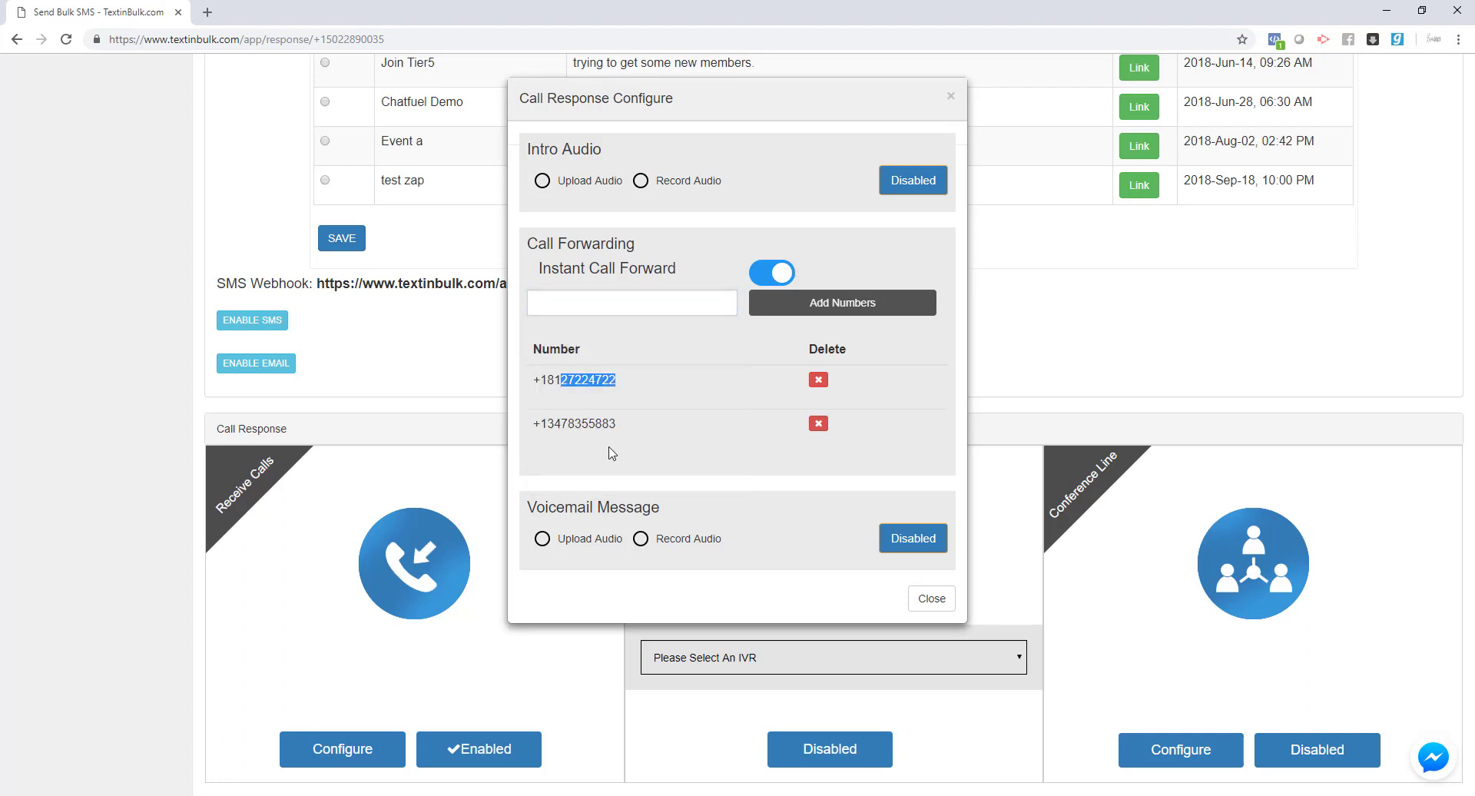
drag(616, 424, 547, 423)
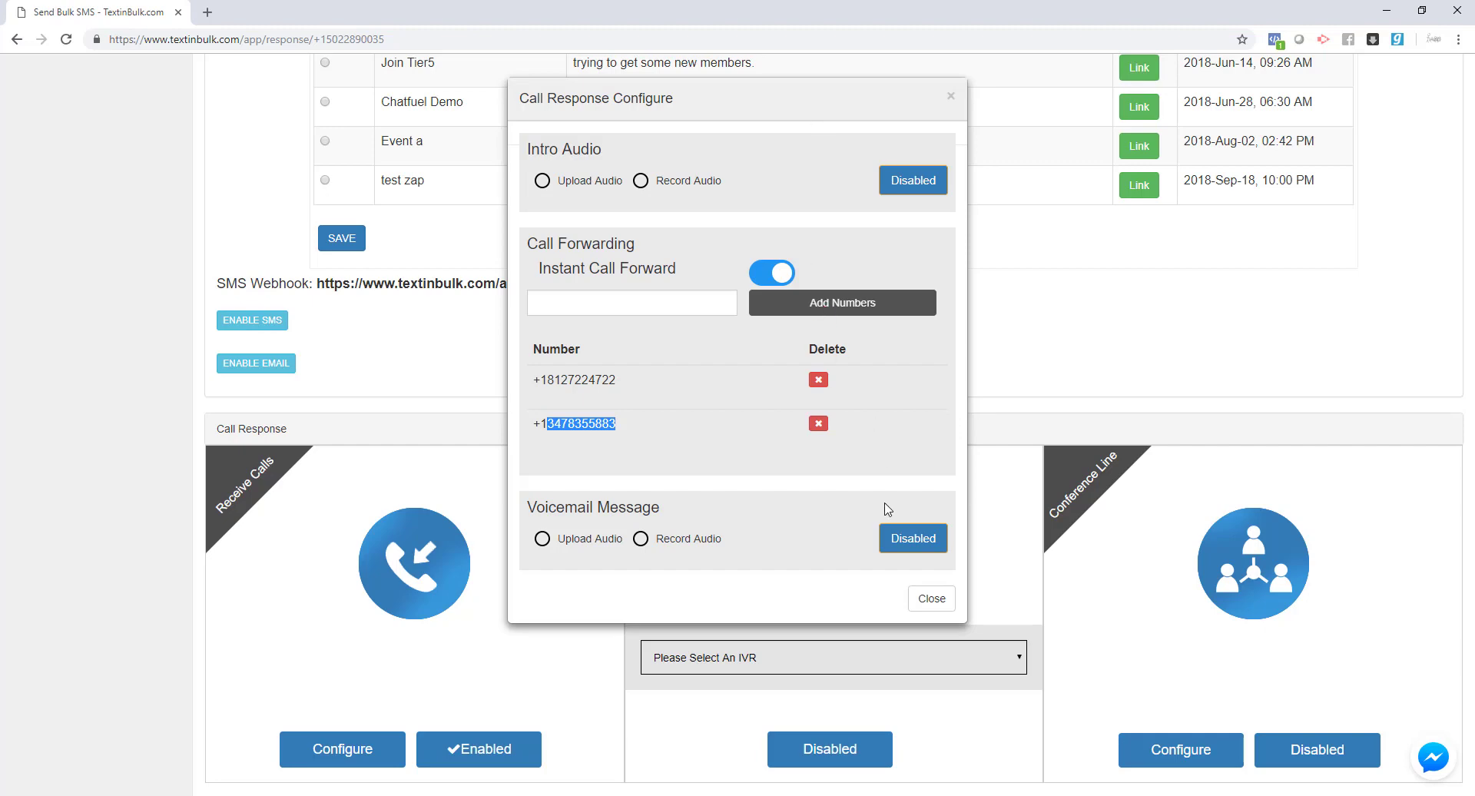
click(931, 599)
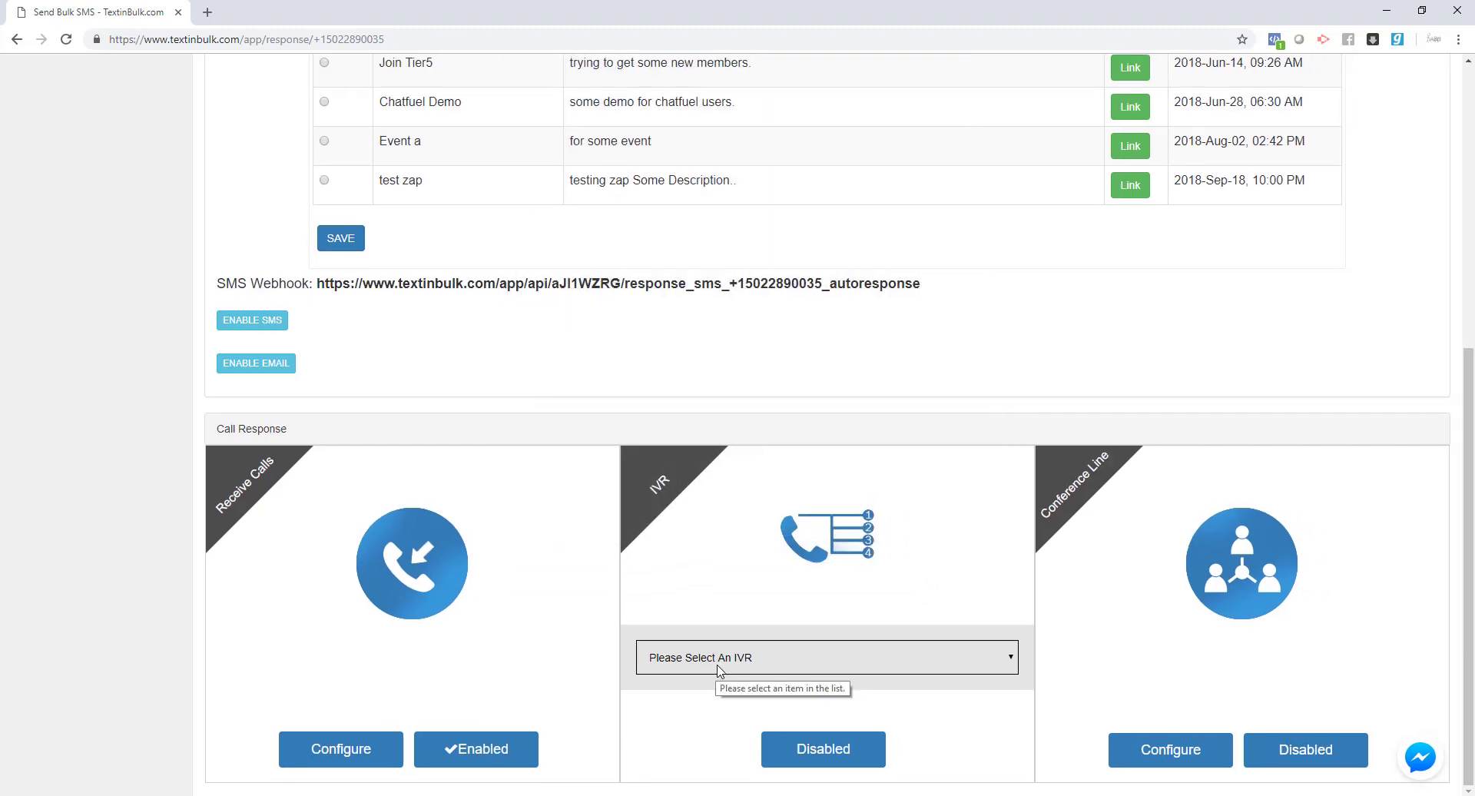
- Select the 'new test' IVR, enable it for this number, and acknowledge the success message
click(785, 669)
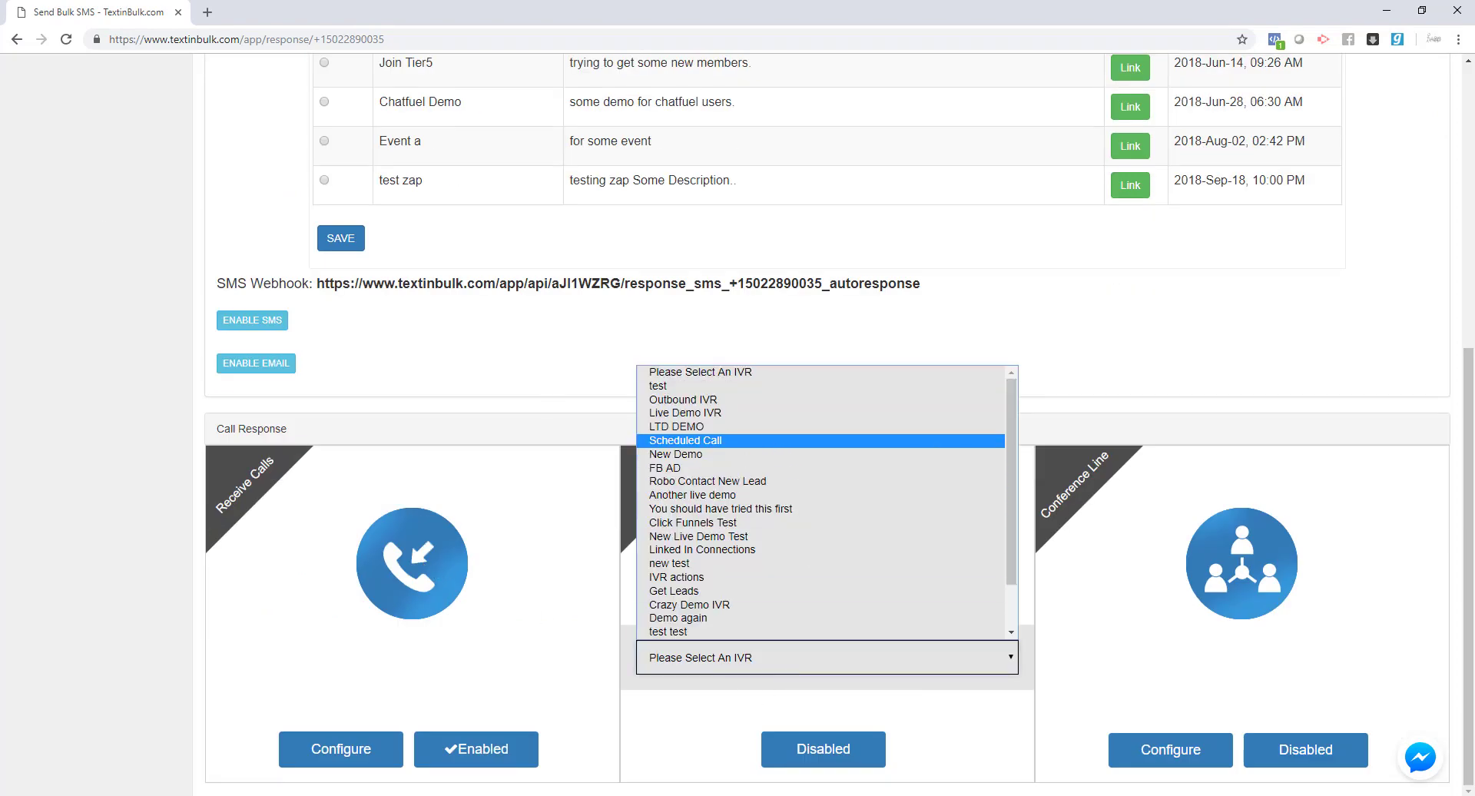
scroll(231, 184, up, 4)
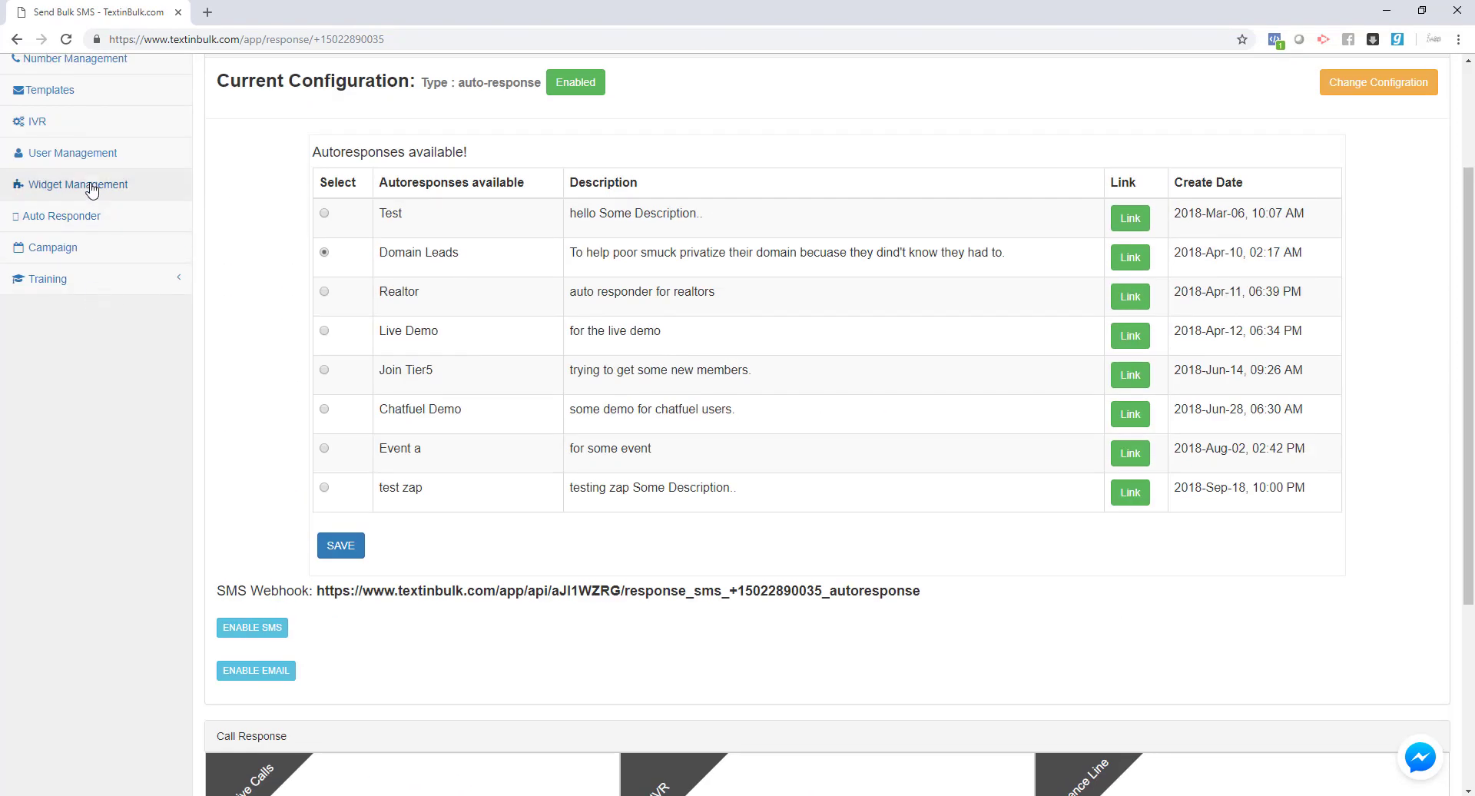
scroll(91, 243, up, 2)
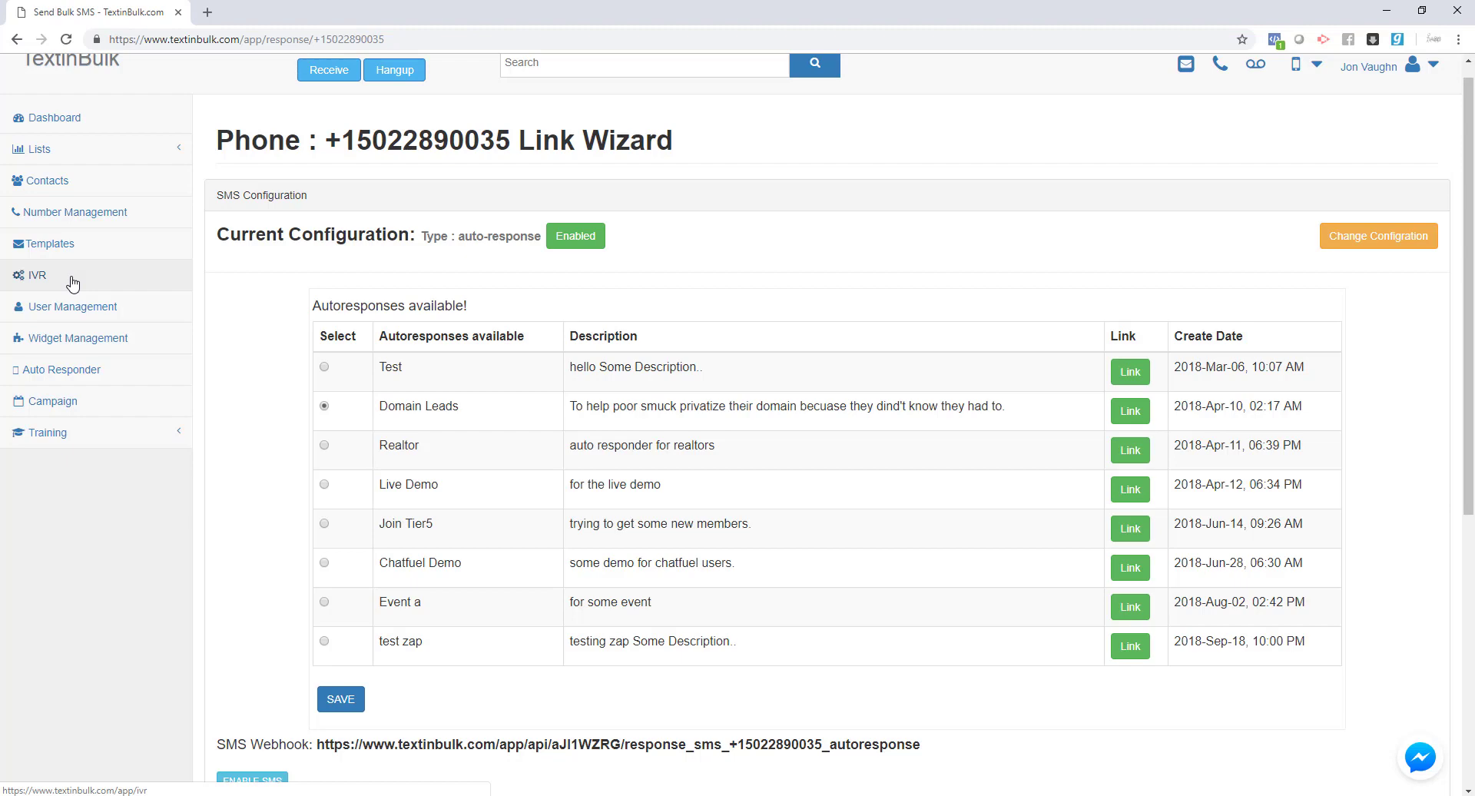
scroll(421, 319, down, 6)
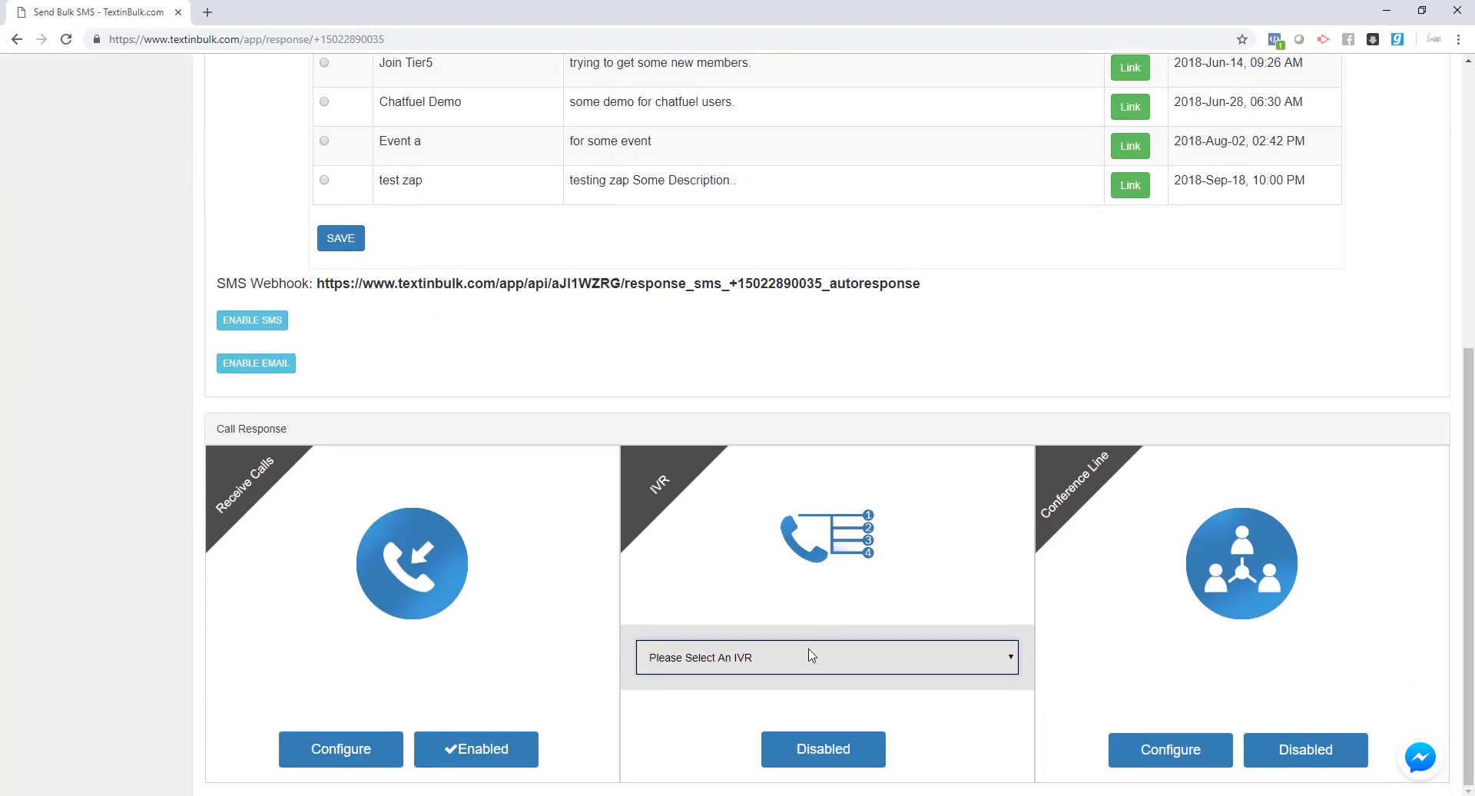
click(811, 654)
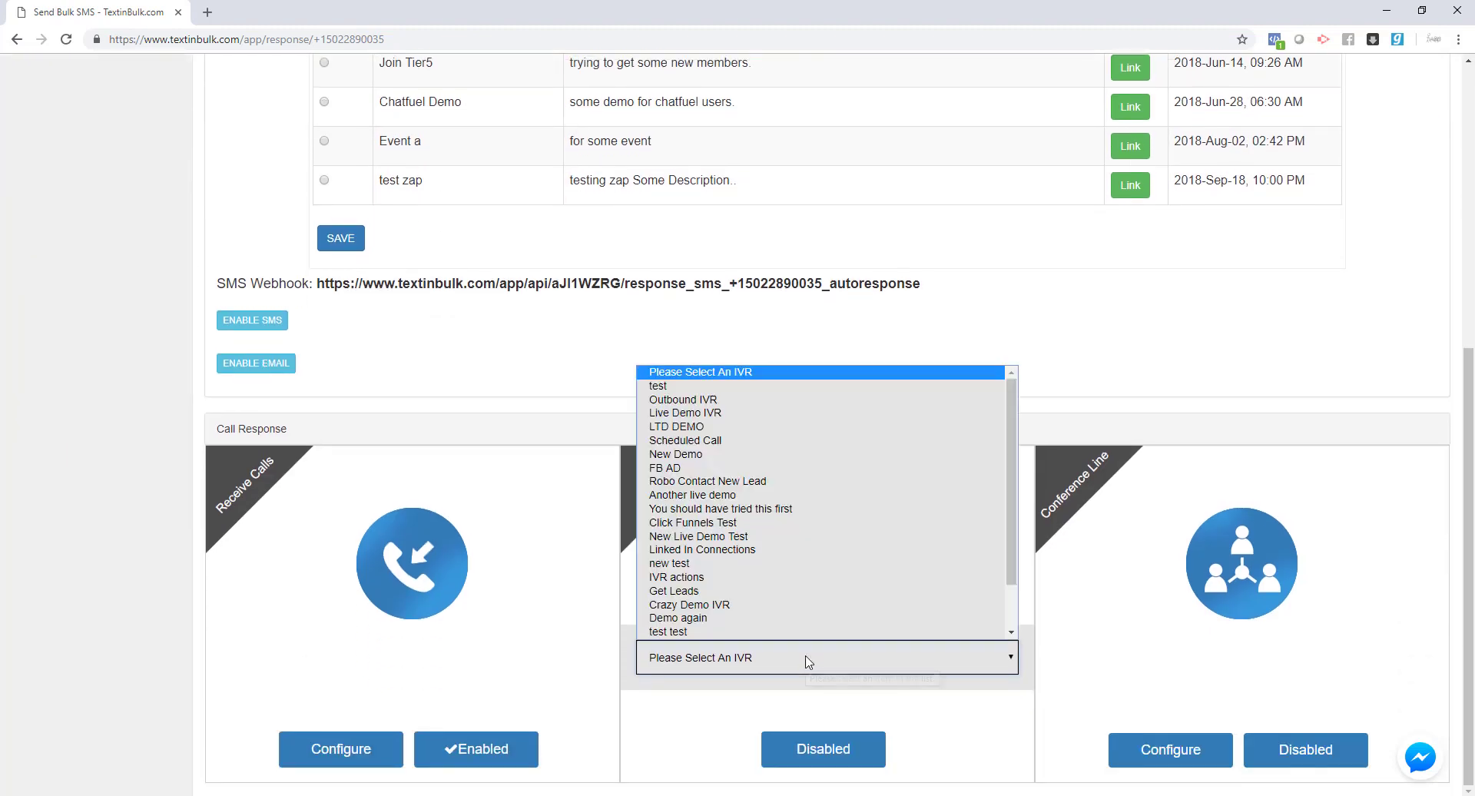
click(770, 565)
click(796, 760)
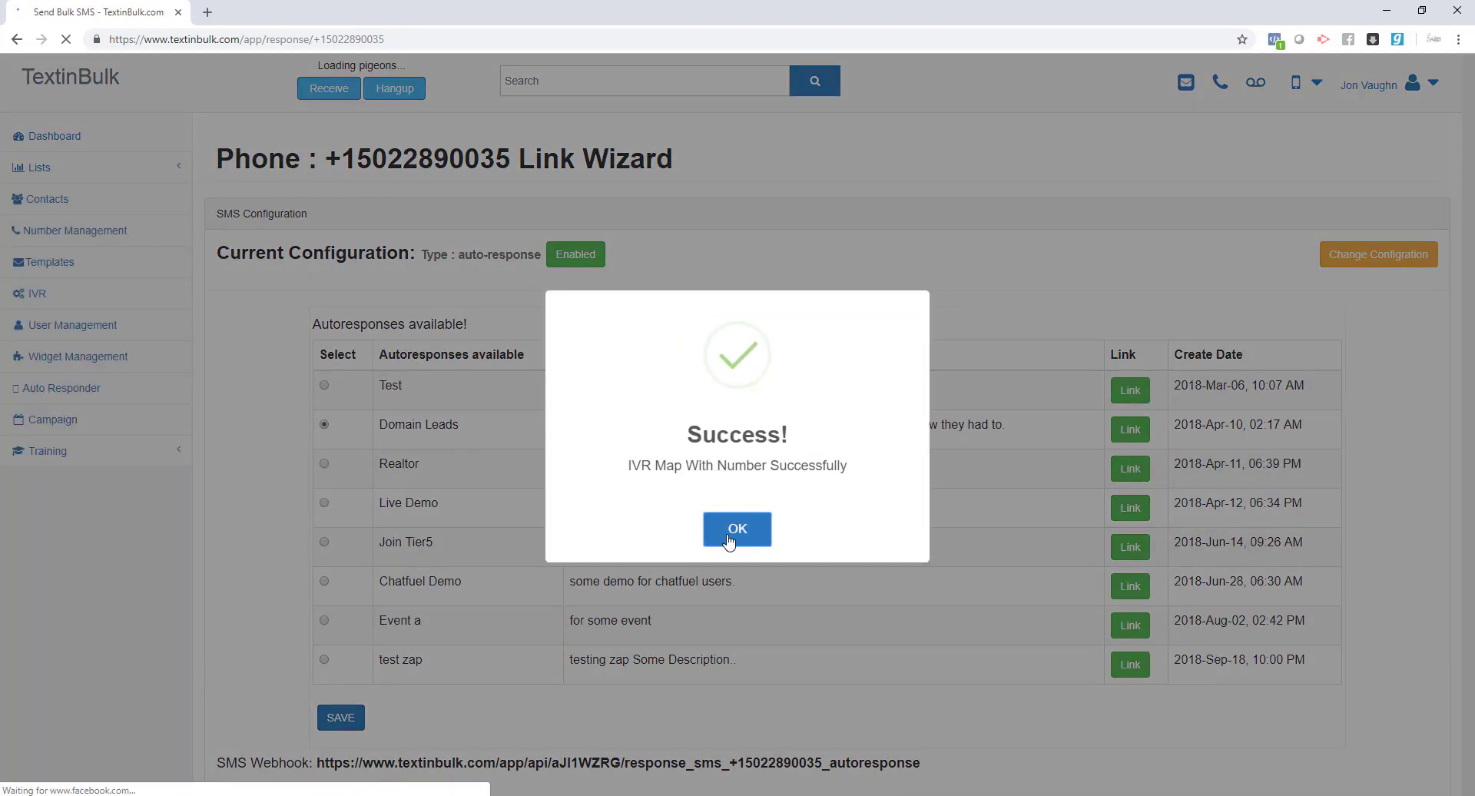
click(736, 530)
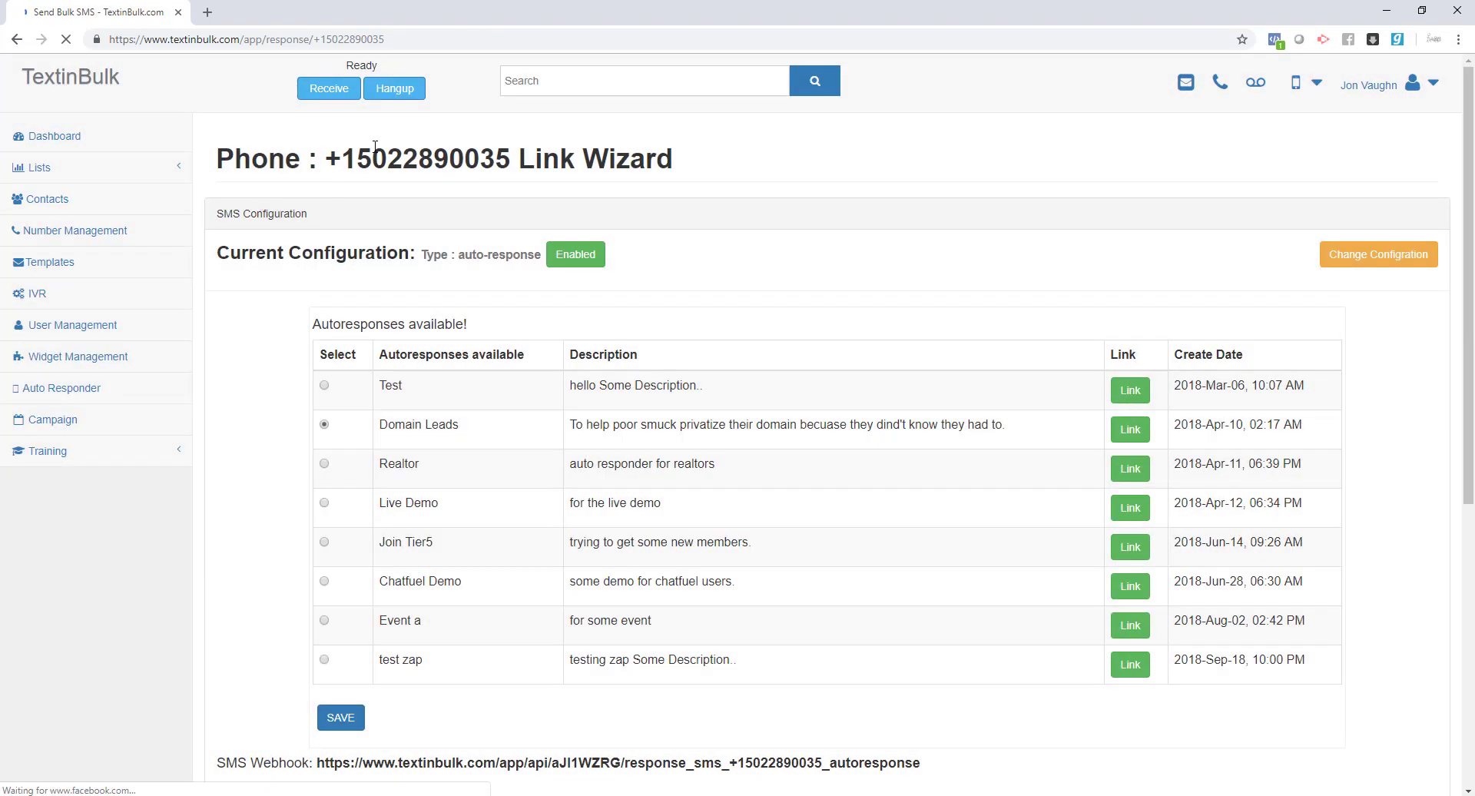
drag(355, 158, 464, 158)
scroll(691, 384, down, 6)
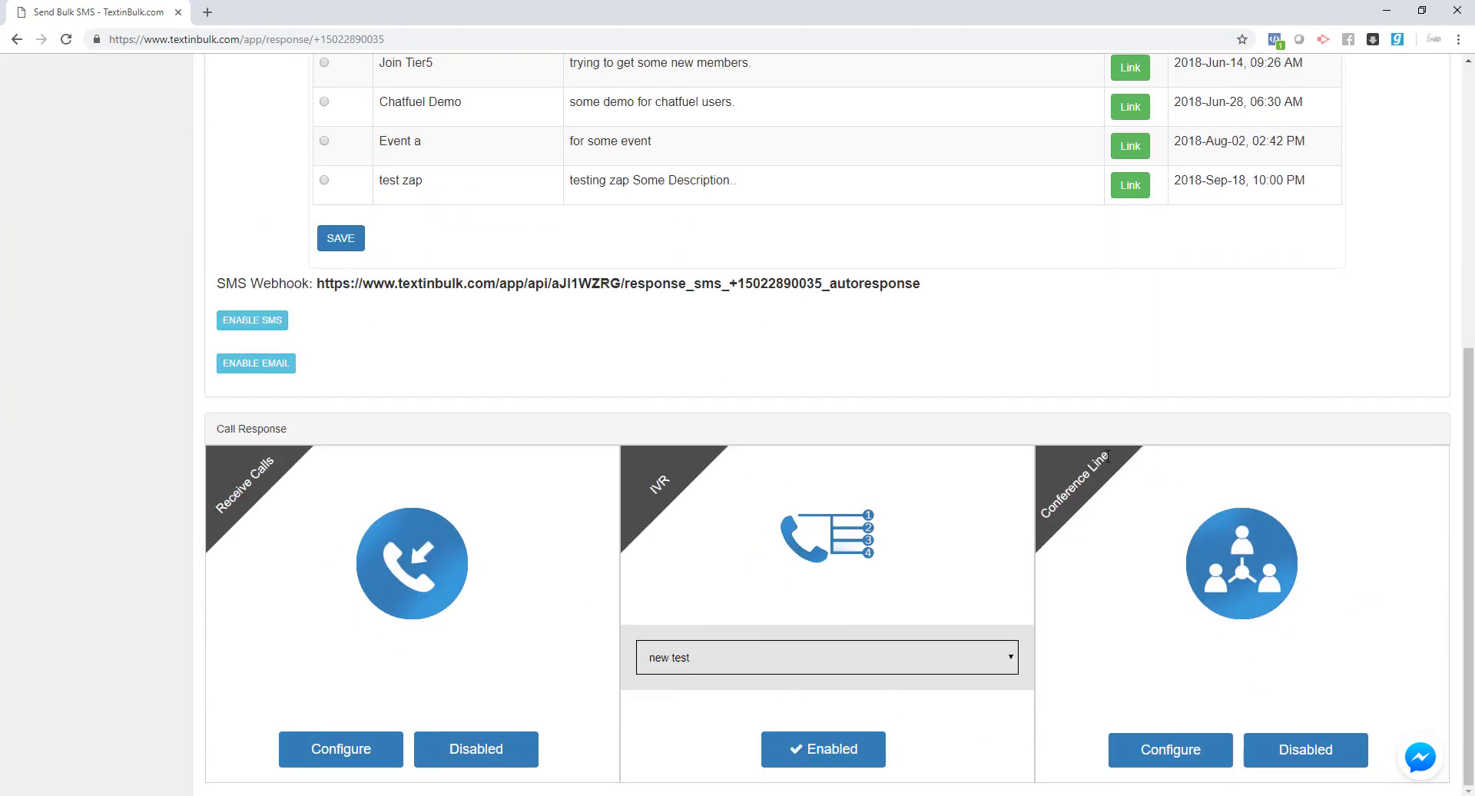
drag(1109, 457, 1038, 507)
- Save the Conference Line configuration and enable it for calls
click(1152, 750)
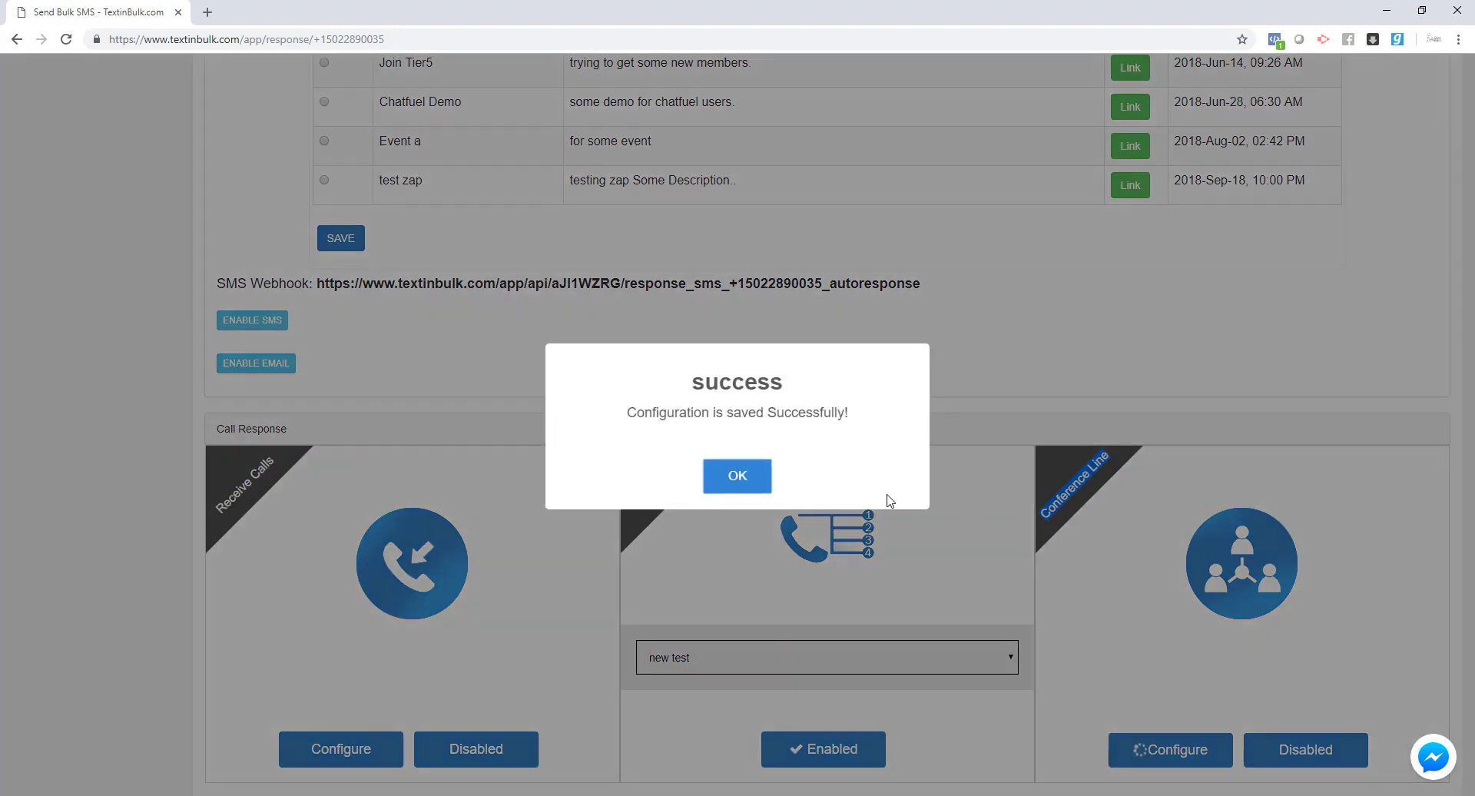
click(739, 482)
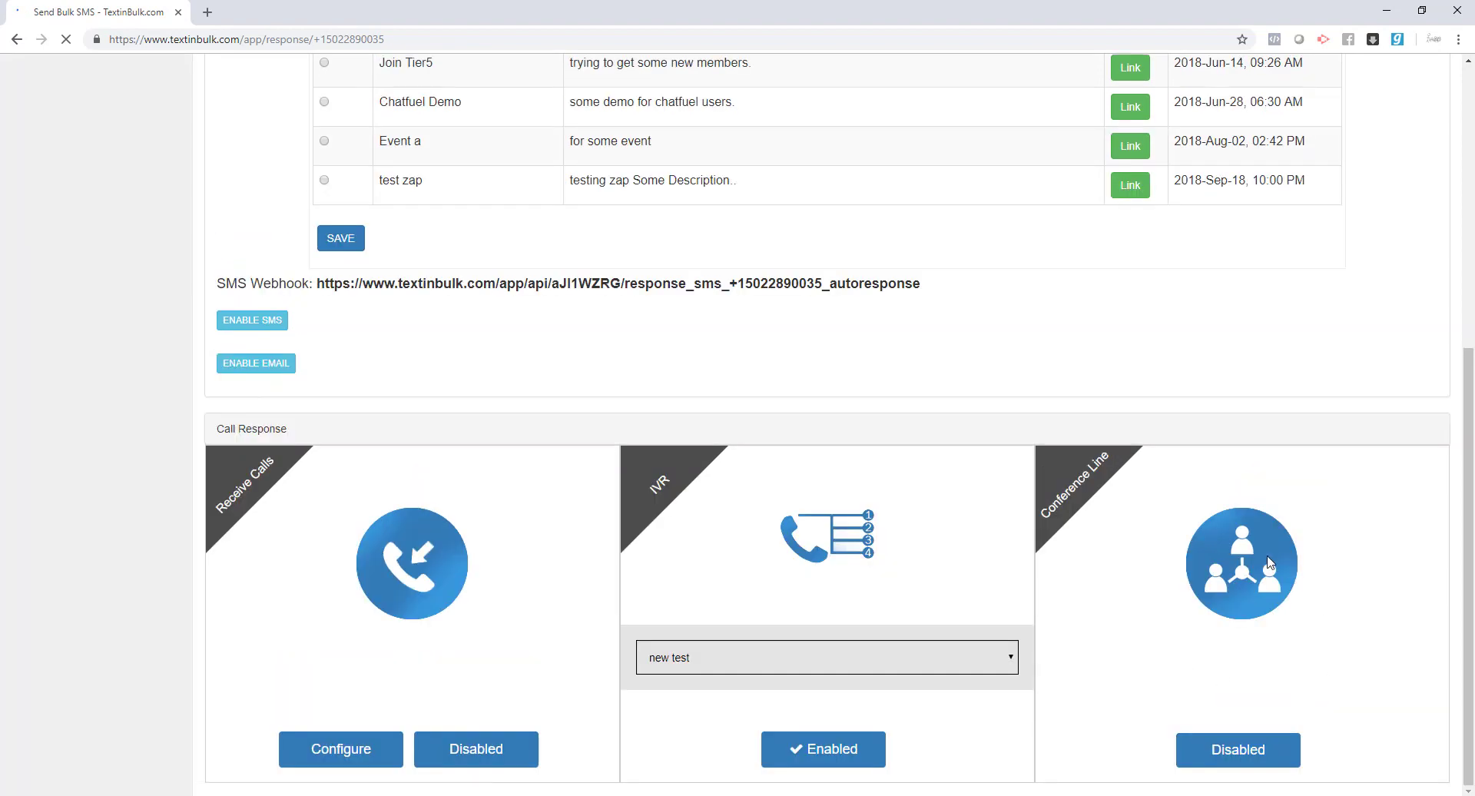
click(1238, 749)
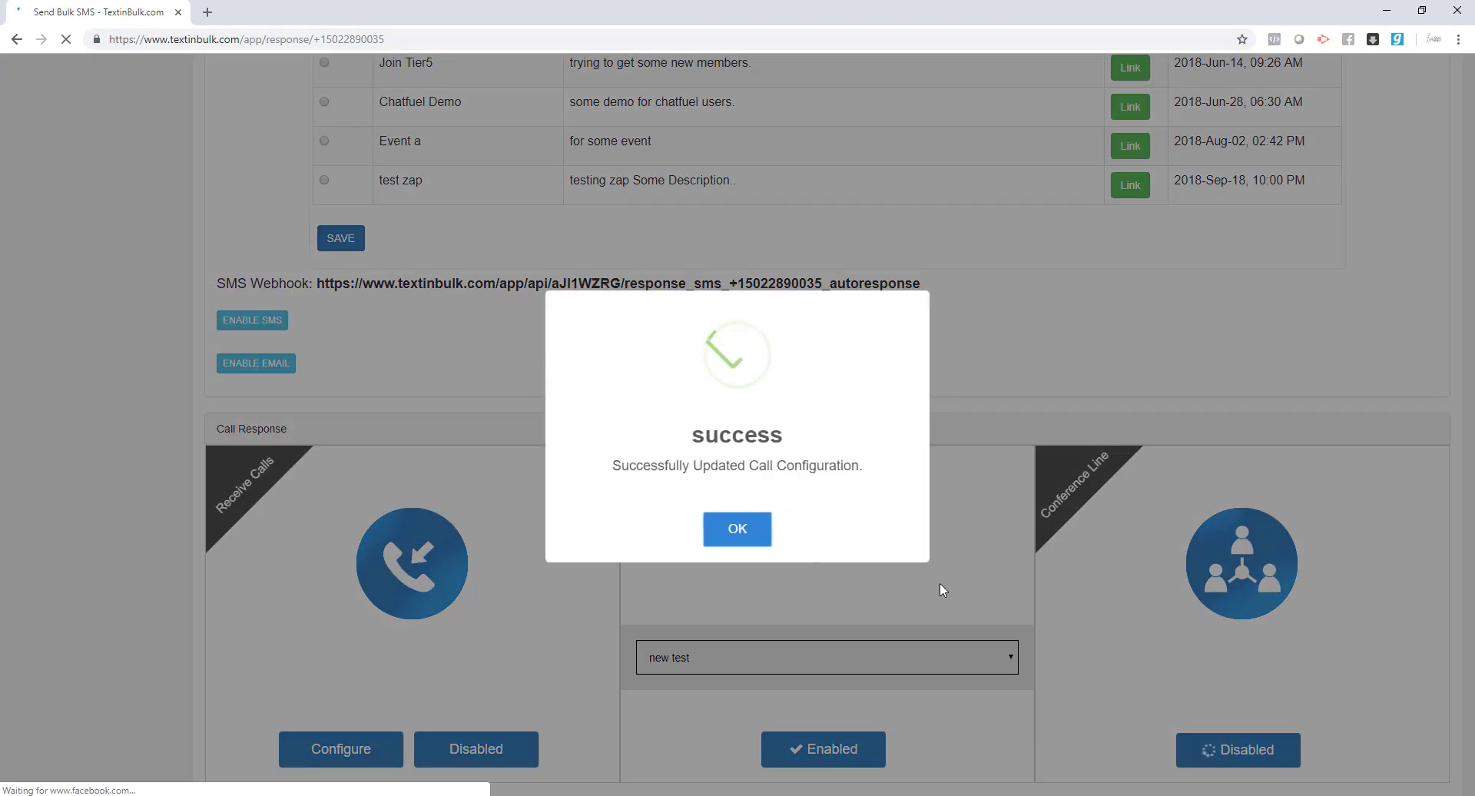
click(726, 540)
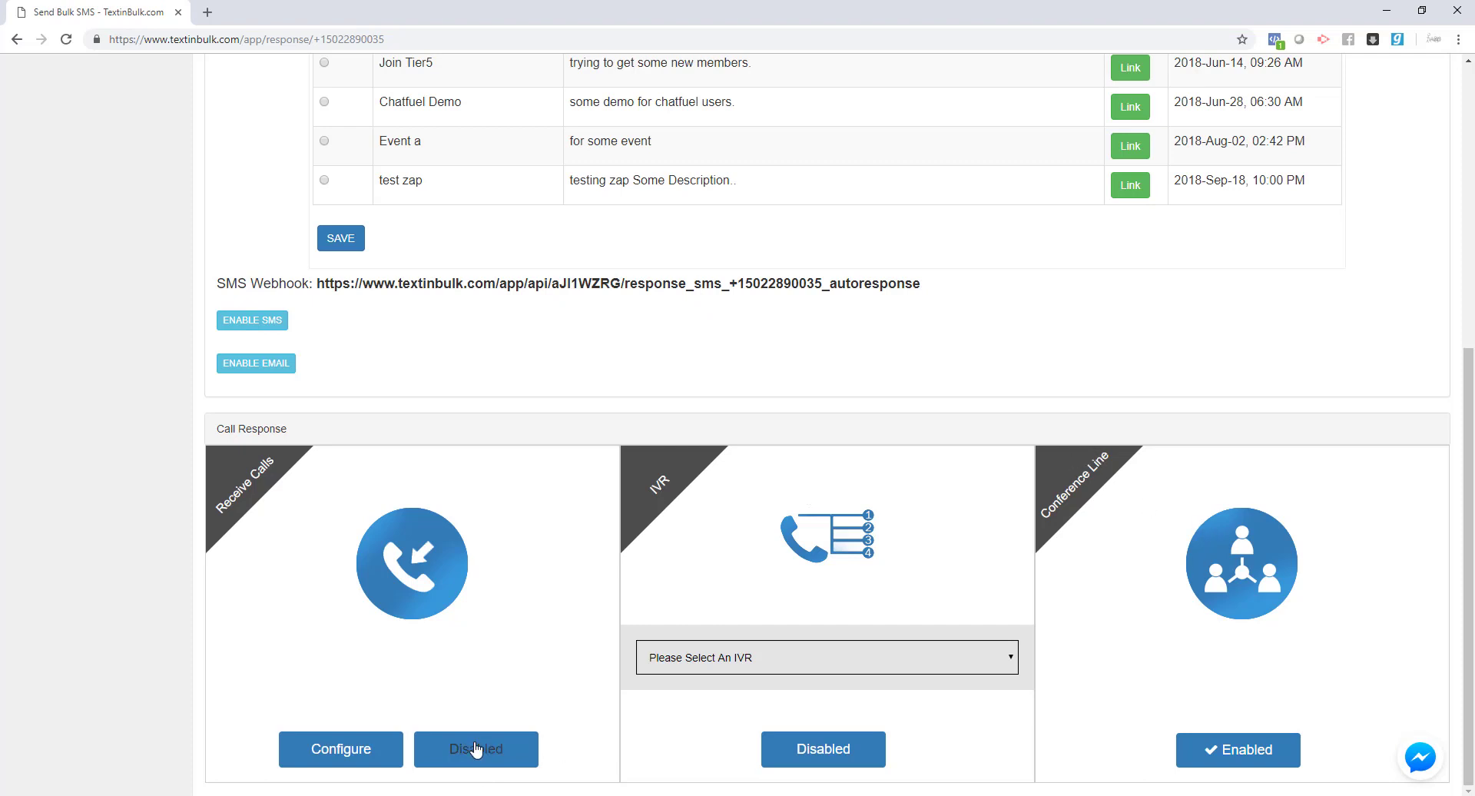
- Re-enable Receive Calls so the default call maps to this number again
double_click(275, 450)
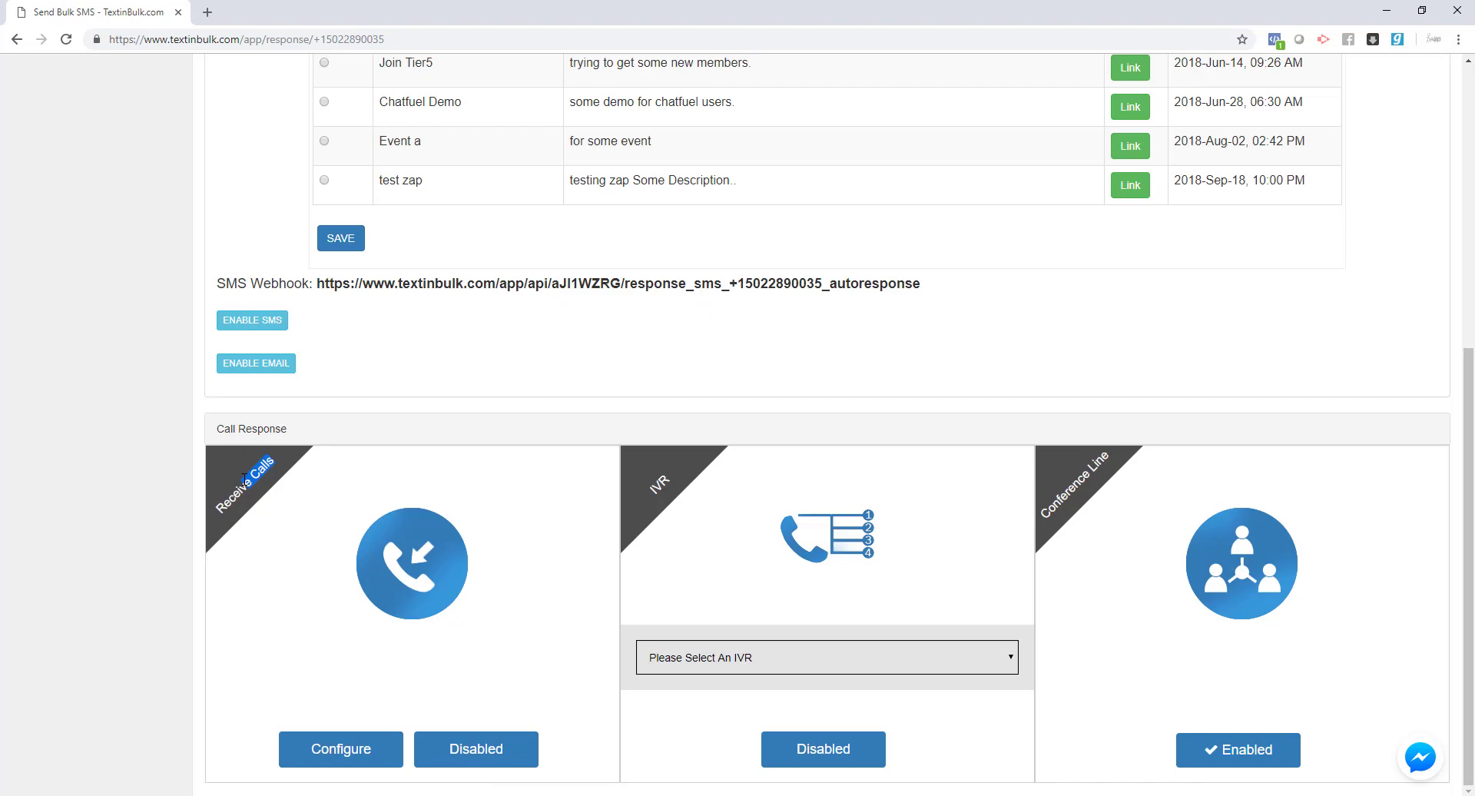
click(477, 757)
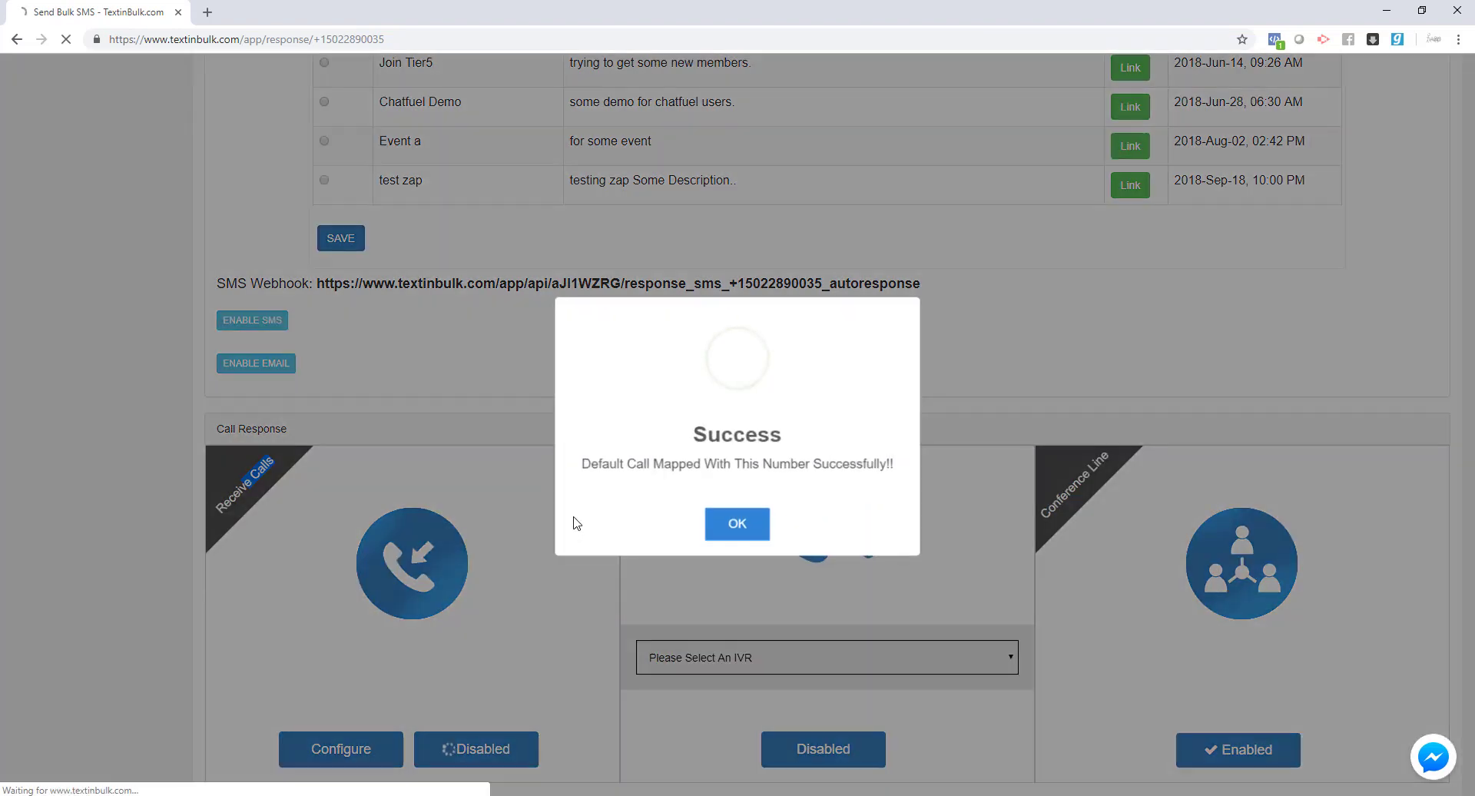
click(757, 533)
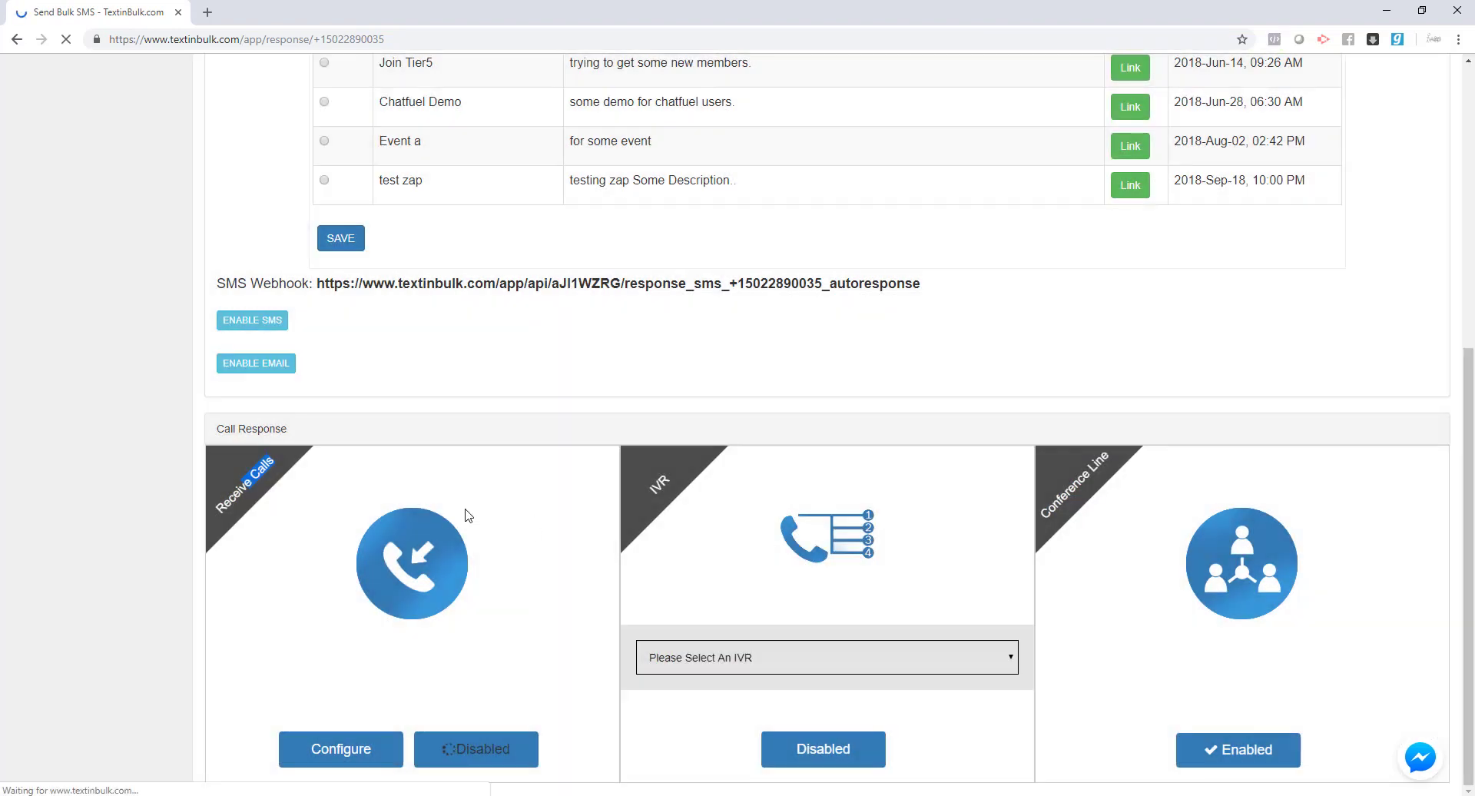